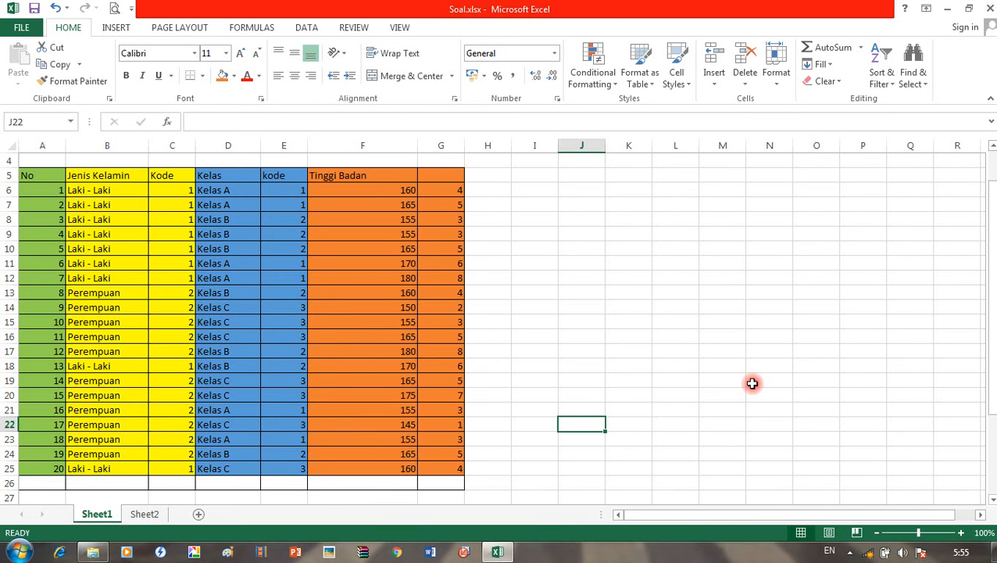
Step: Point out the Jenis Kelamin and Kode columns and the gender codes with their Perempuan = 2 legend in Soal.xlsx
scroll(751, 382, up, 1)
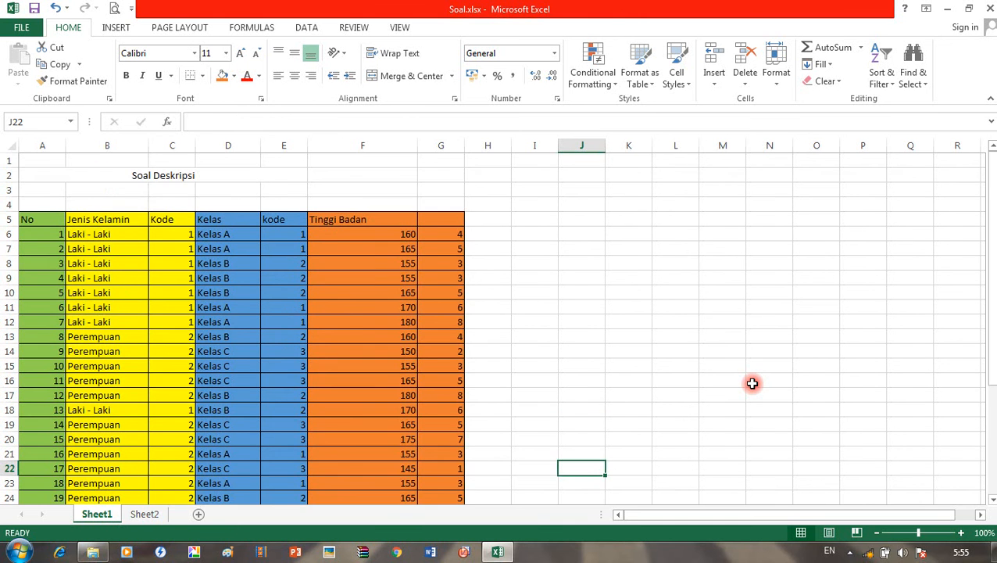
scroll(751, 383, down, 3)
scroll(752, 383, up, 2)
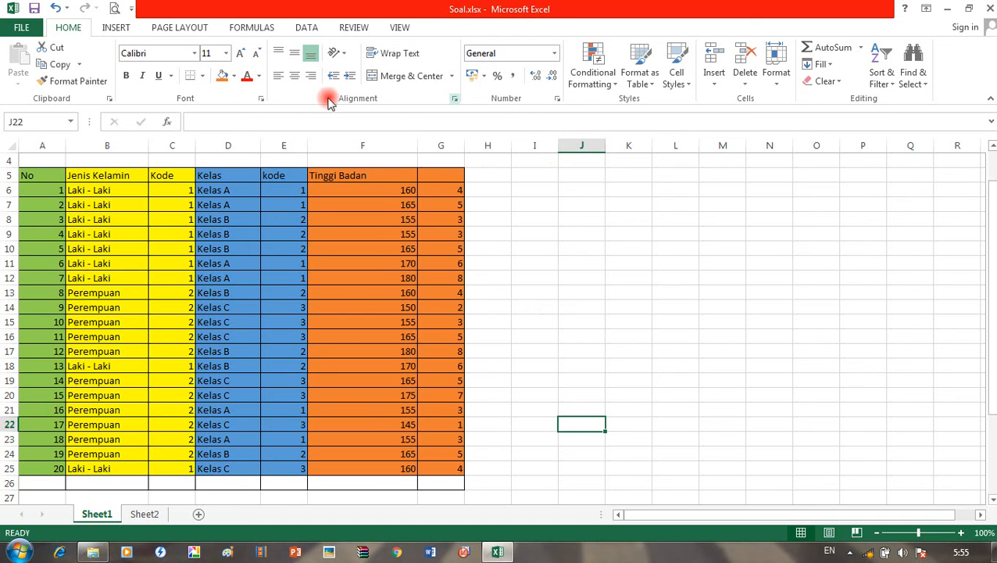
click(99, 176)
scroll(93, 243, down, 2)
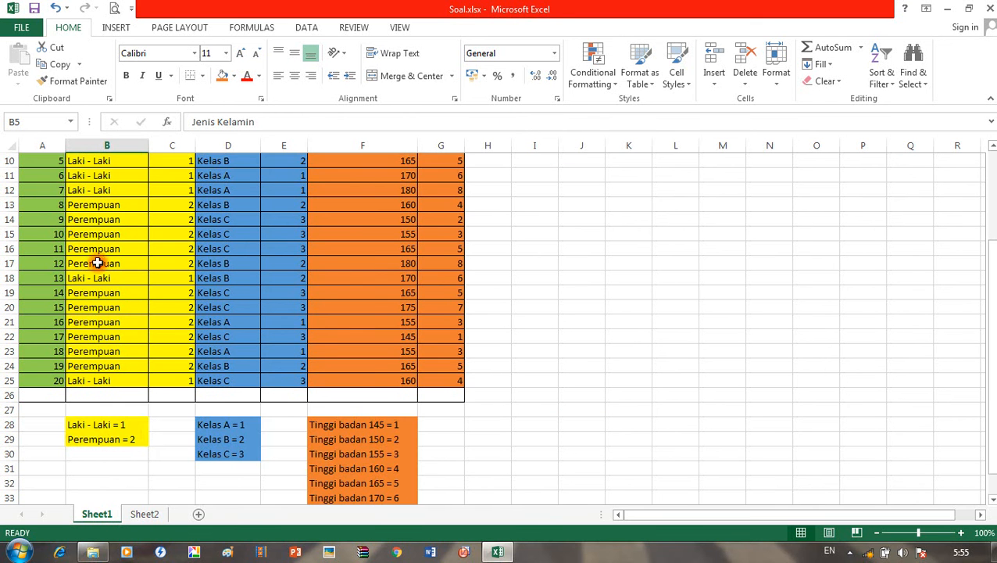
scroll(116, 227, up, 2)
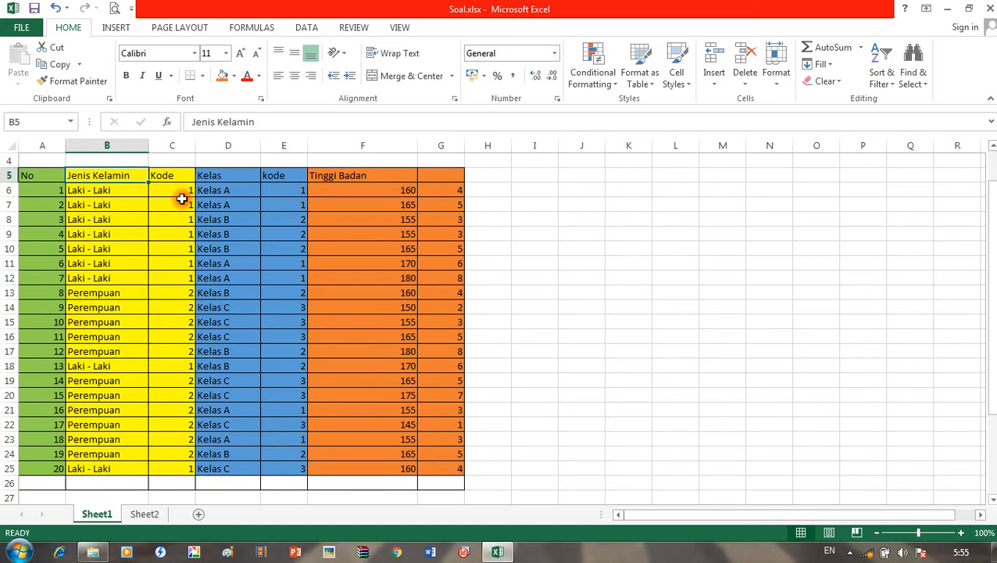
click(168, 178)
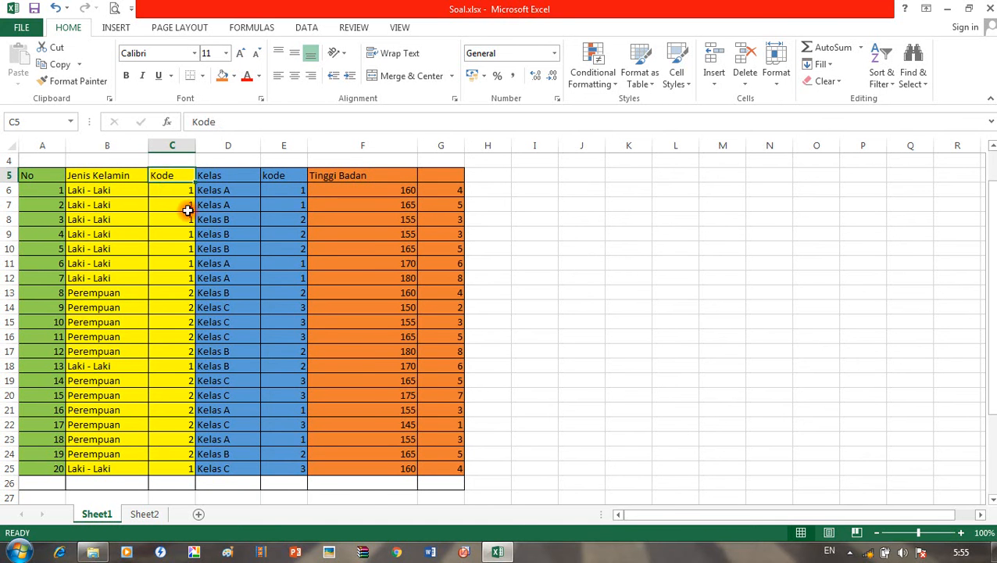
click(187, 210)
click(180, 317)
click(107, 210)
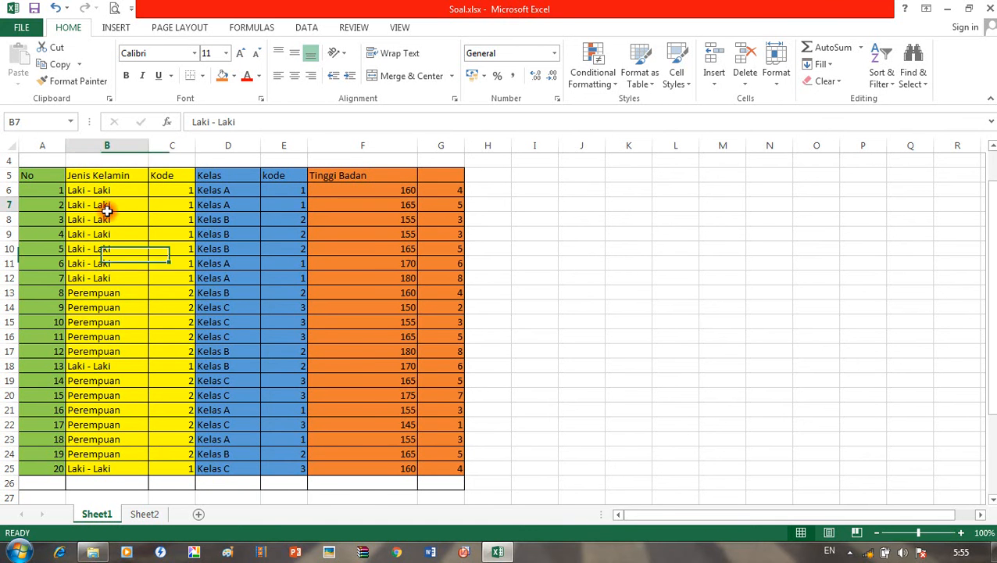
scroll(138, 336, down, 4)
click(138, 347)
scroll(207, 387, up, 1)
scroll(207, 386, up, 4)
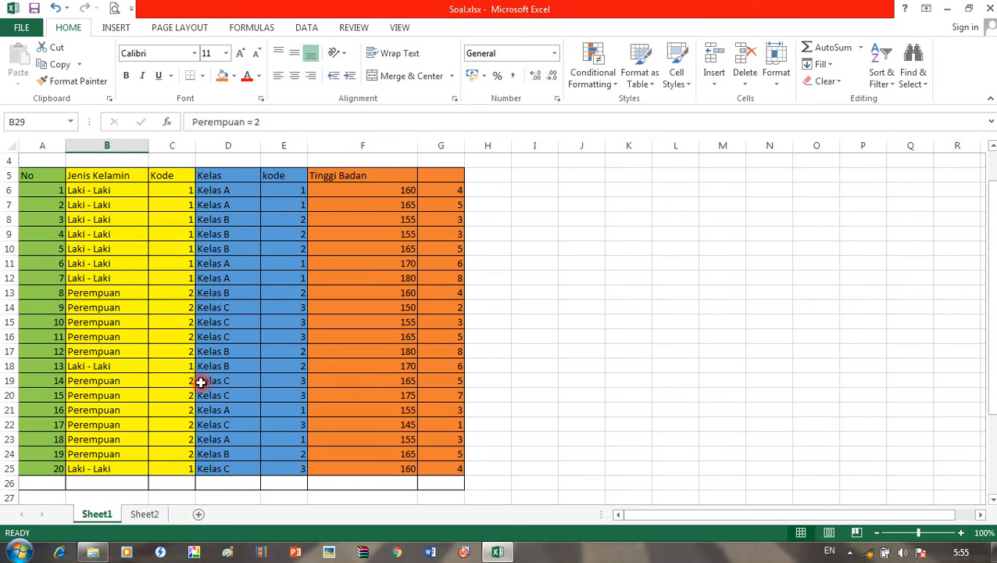
Step: Point out the Kelas column, then bring up the Windows Start menu
click(233, 180)
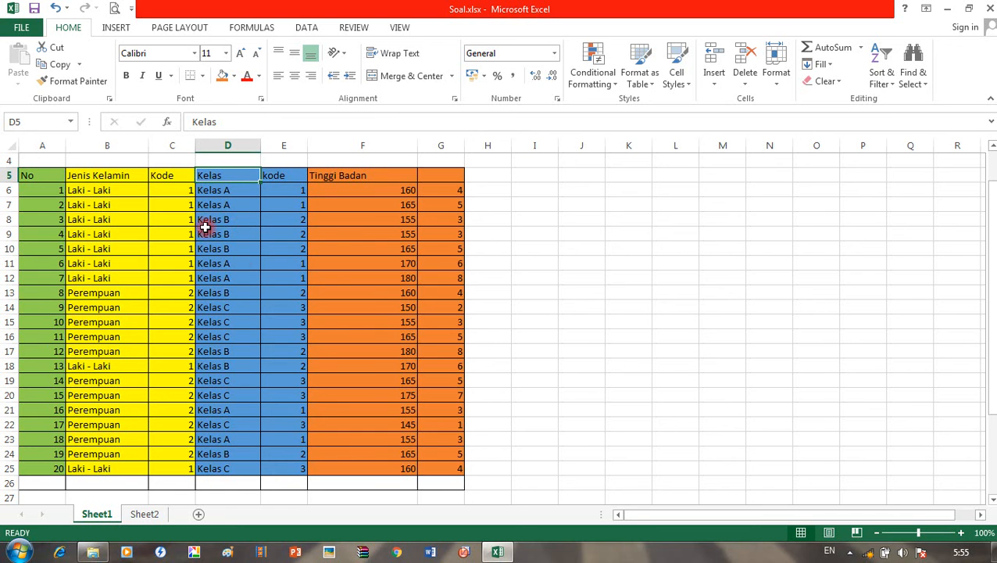
scroll(277, 247, down, 4)
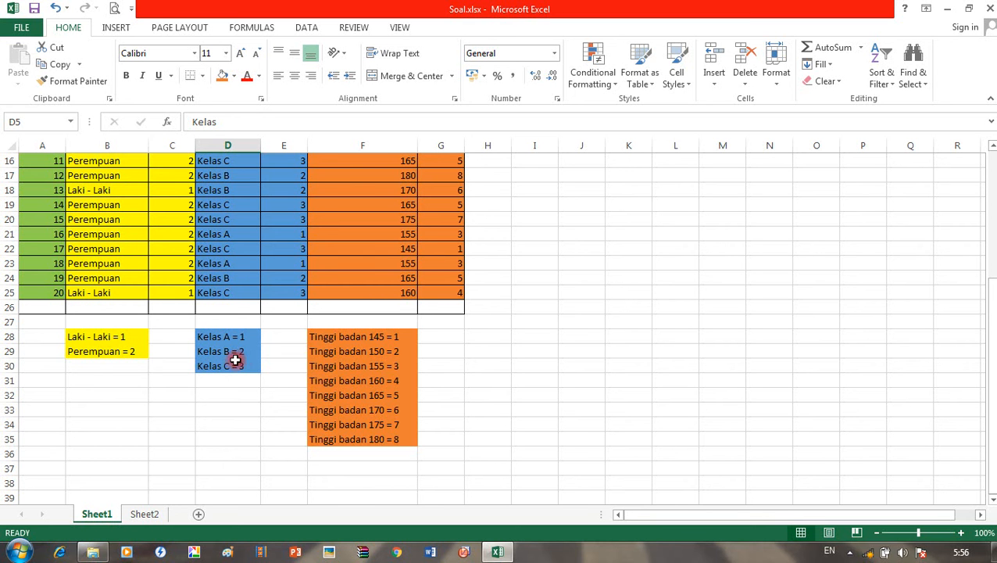
scroll(262, 377, up, 2)
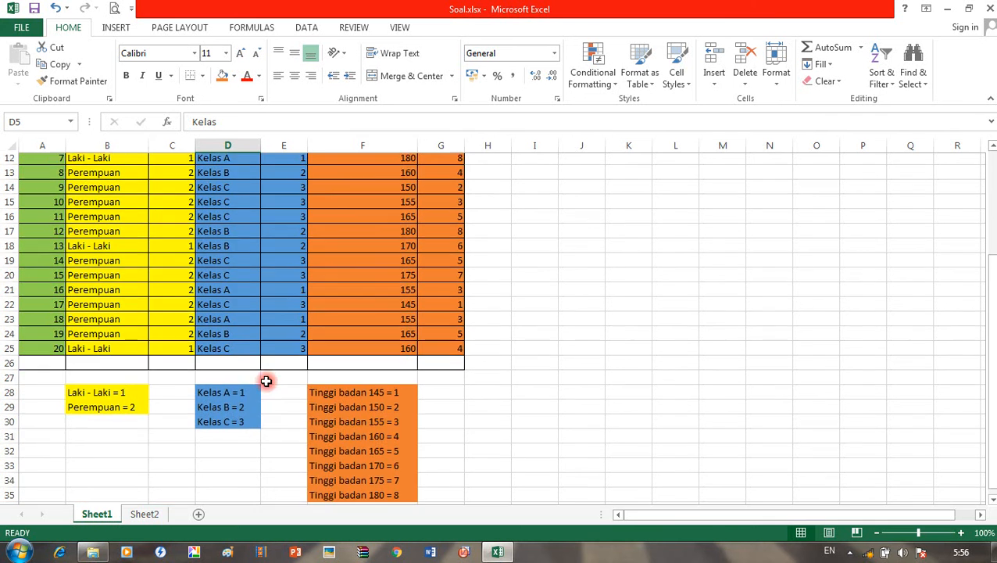
scroll(265, 380, up, 4)
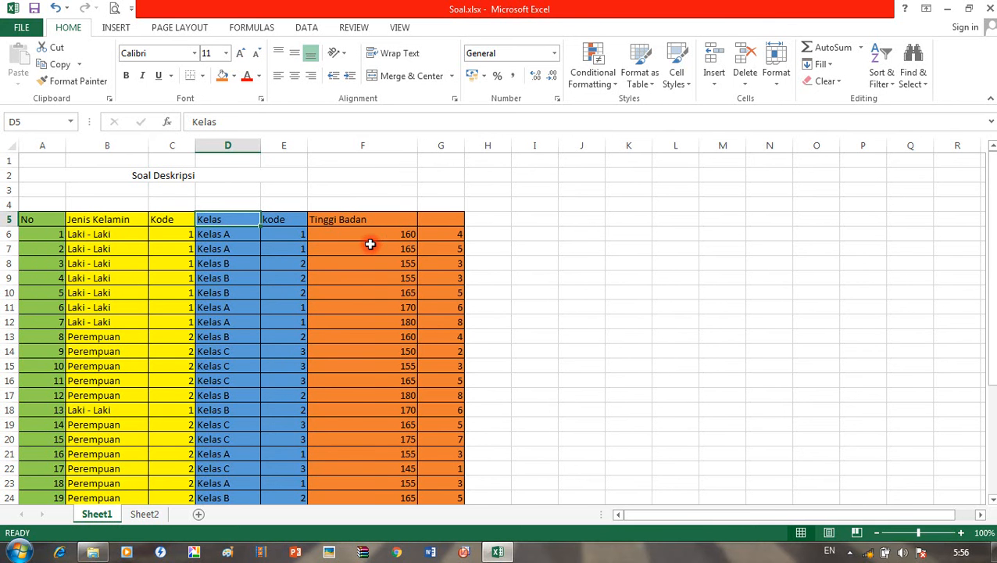
scroll(423, 336, down, 3)
scroll(423, 336, down, 2)
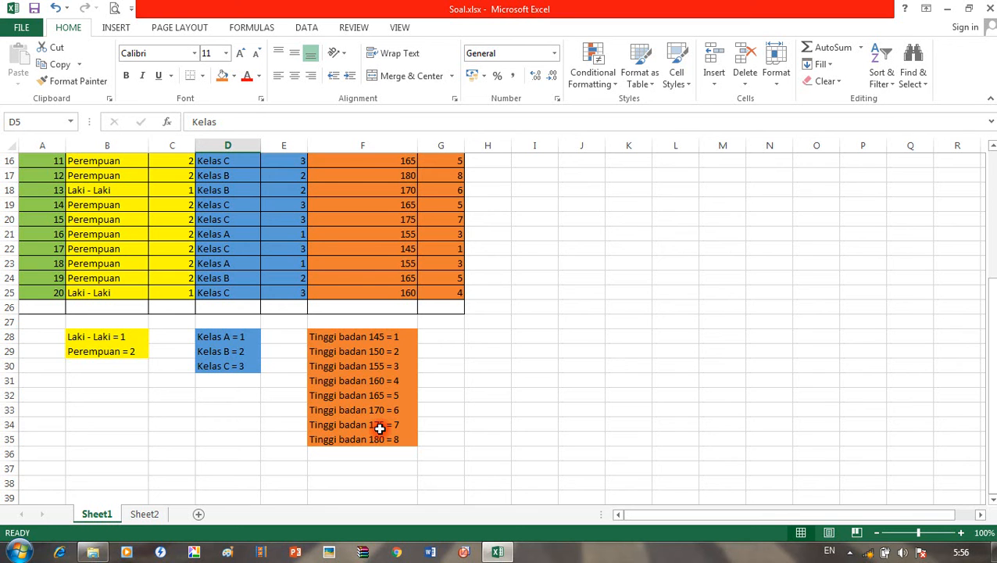
scroll(487, 402, up, 3)
scroll(487, 402, up, 2)
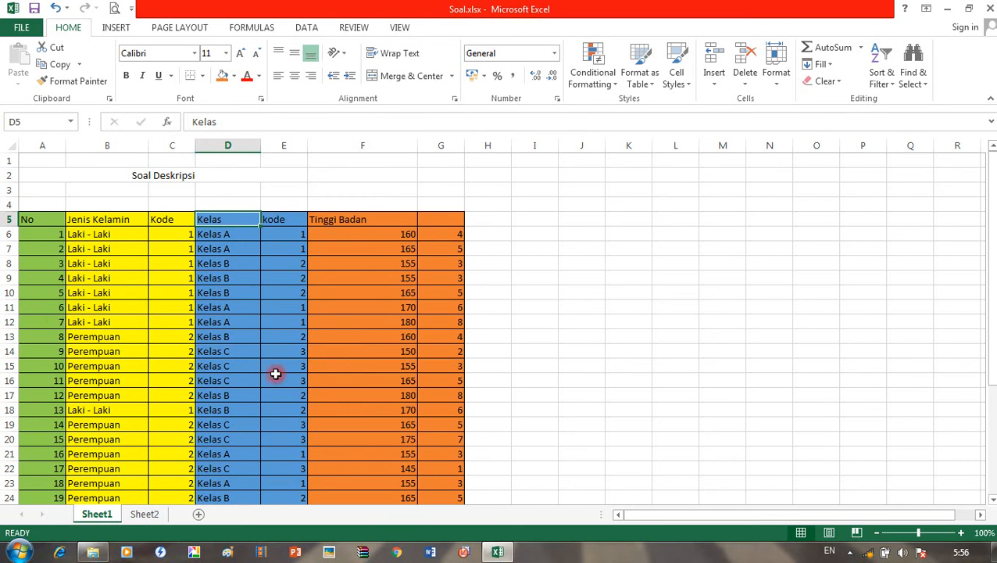
scroll(360, 262, down, 2)
scroll(78, 307, up, 2)
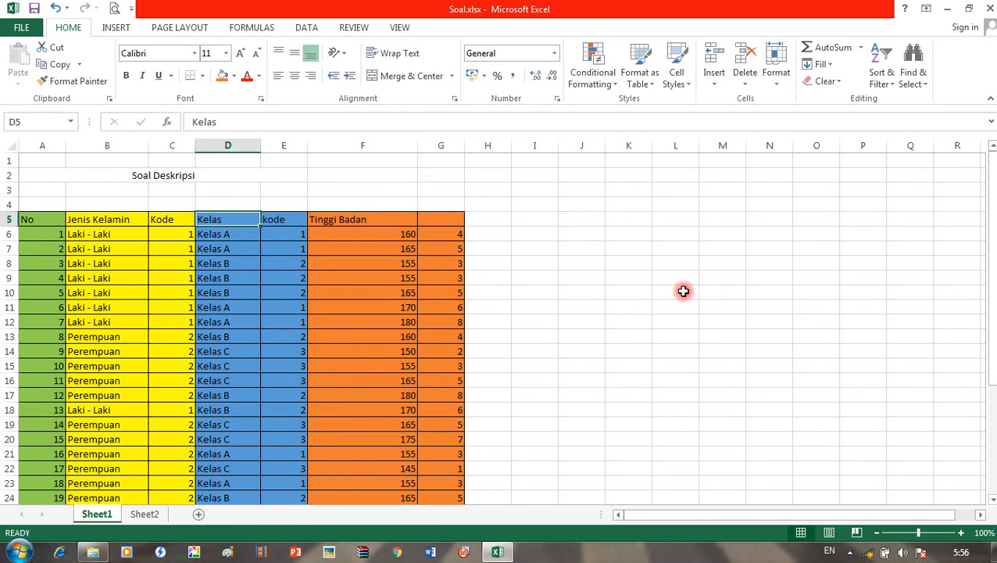
click(18, 551)
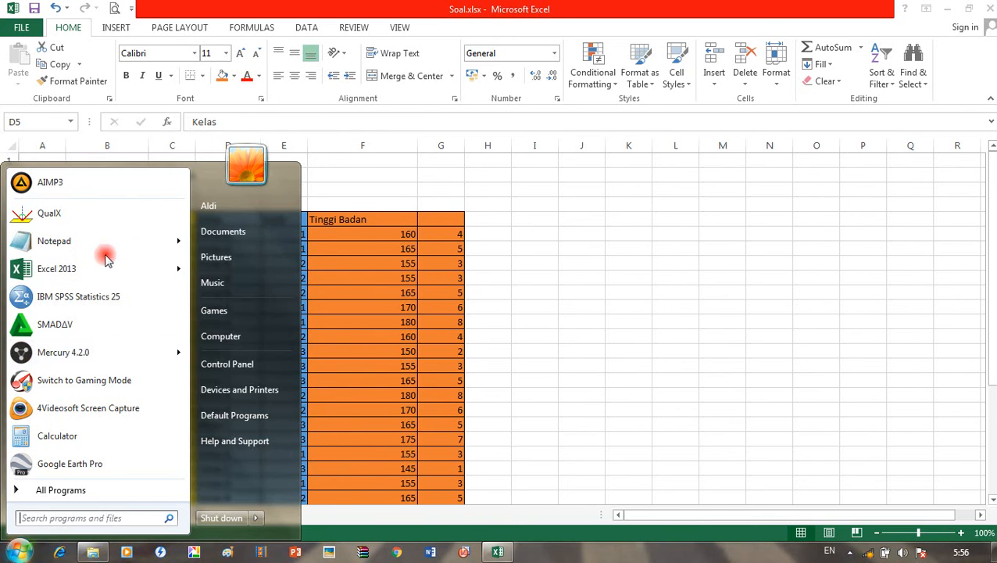
Step: Launch IBM SPSS Statistics 25 from the Start menu's program list
click(84, 307)
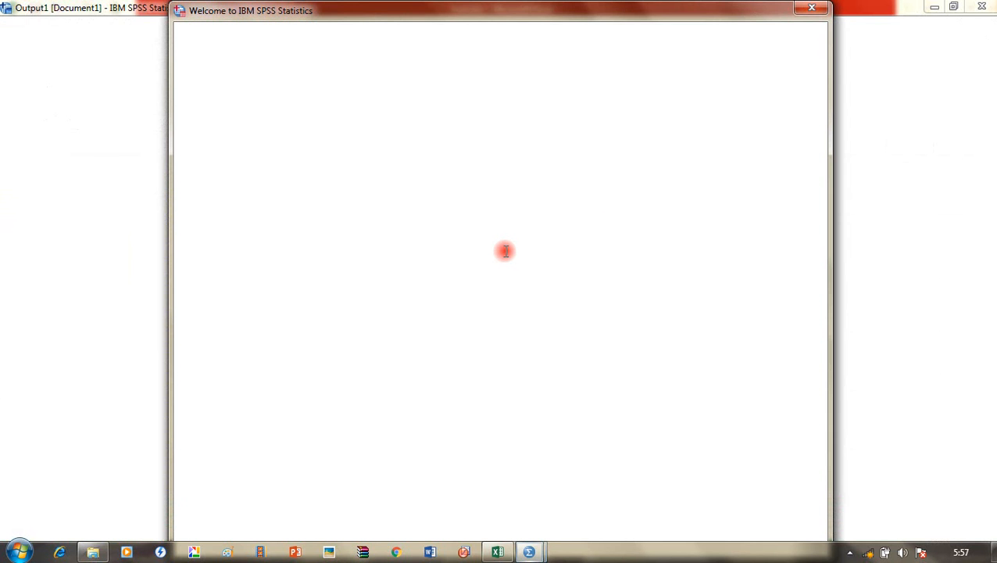
Step: Close the Welcome dialog to reveal the empty Untitled1 Data Editor
click(812, 8)
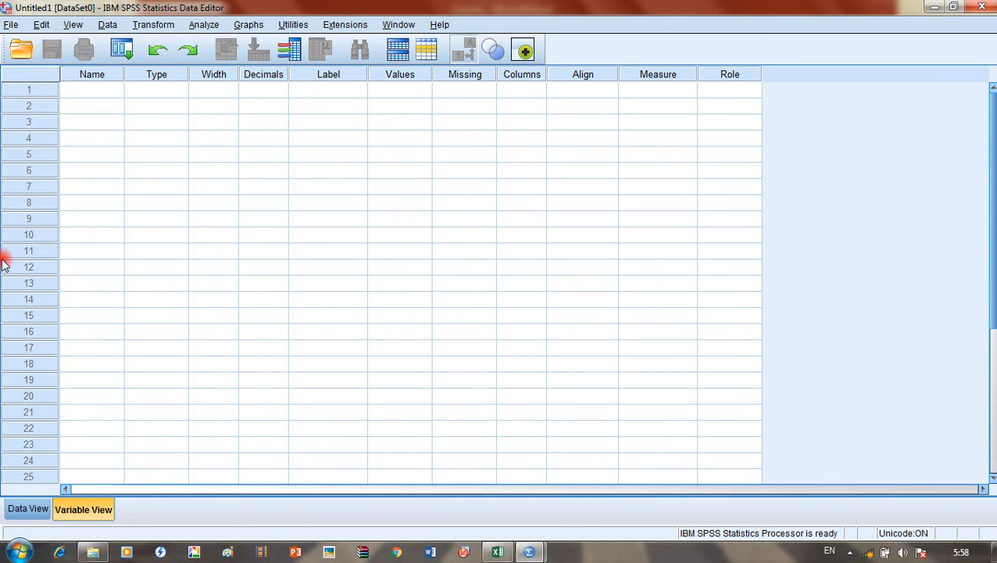
click(24, 509)
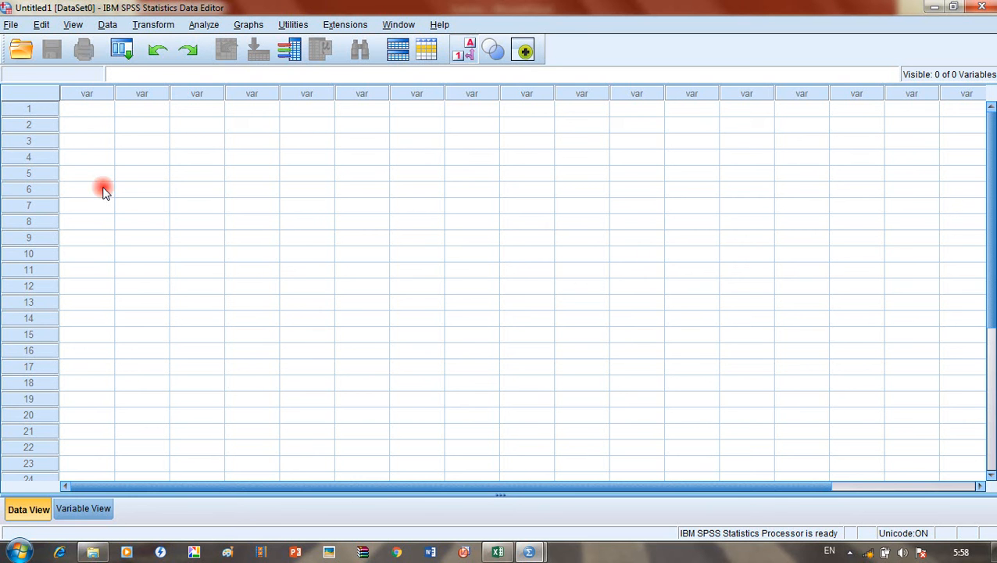
click(77, 515)
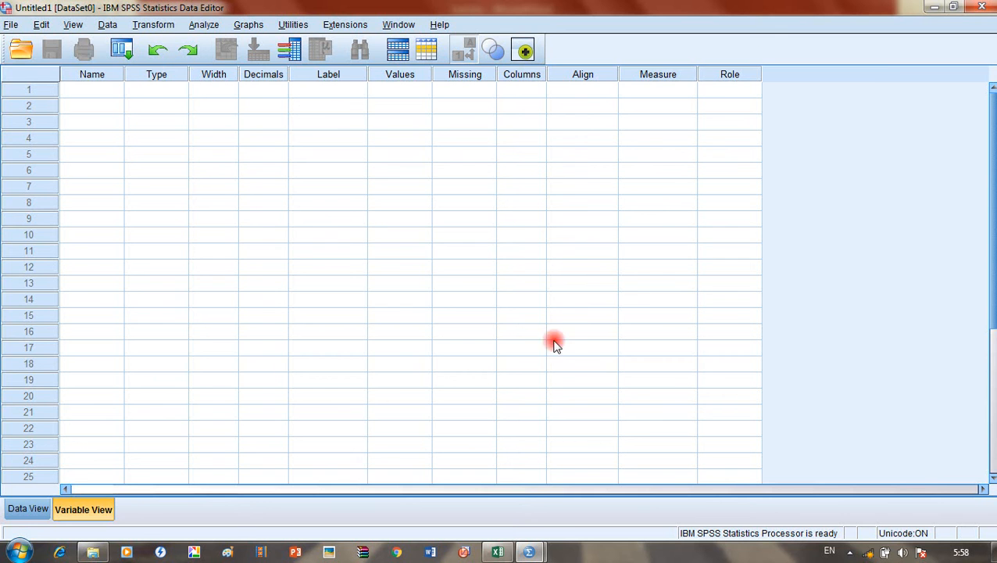
click(497, 551)
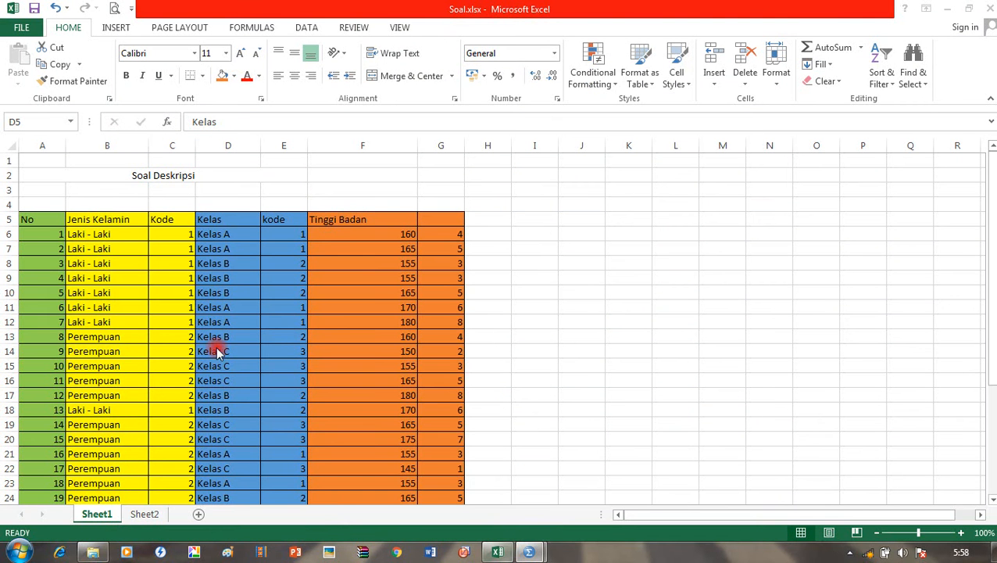
click(111, 215)
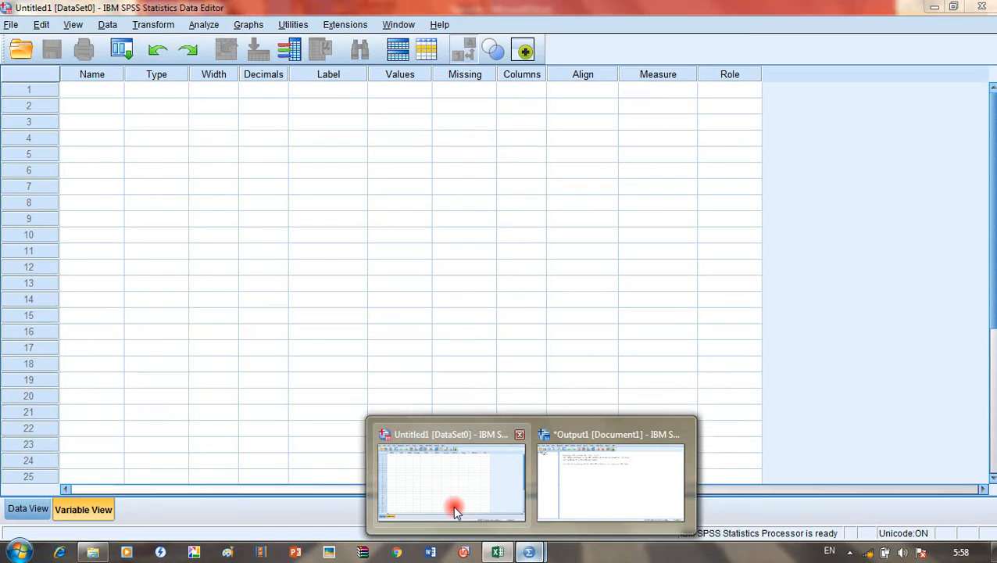
click(454, 505)
click(97, 88)
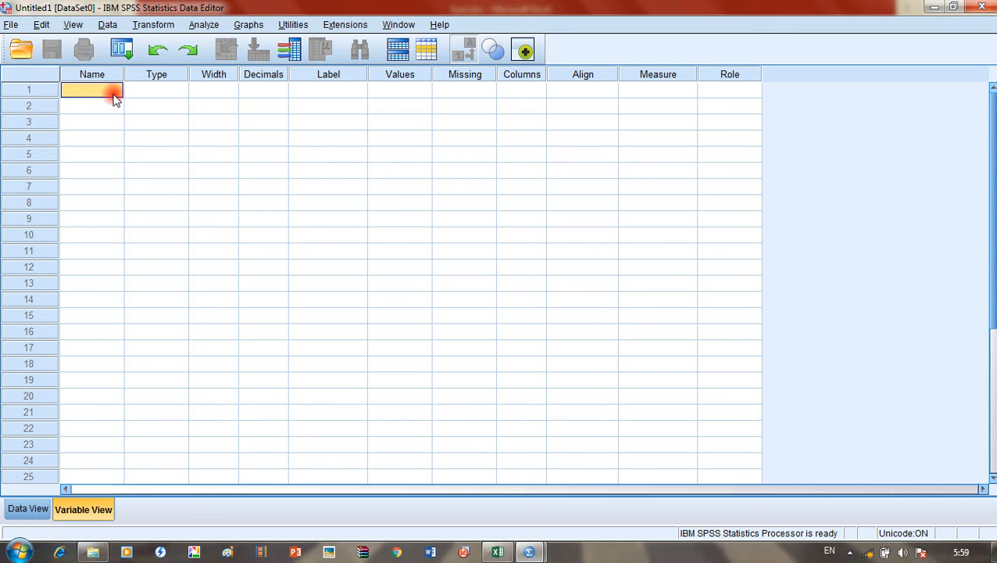
Step: Name the first two variables JK and Kelas, checking the Excel columns in between
text(JK)
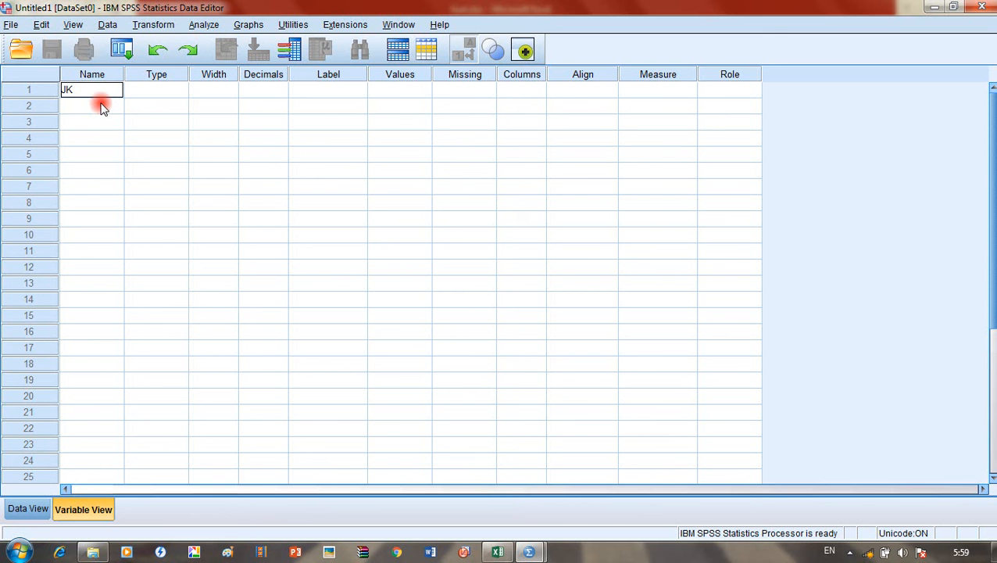
click(101, 107)
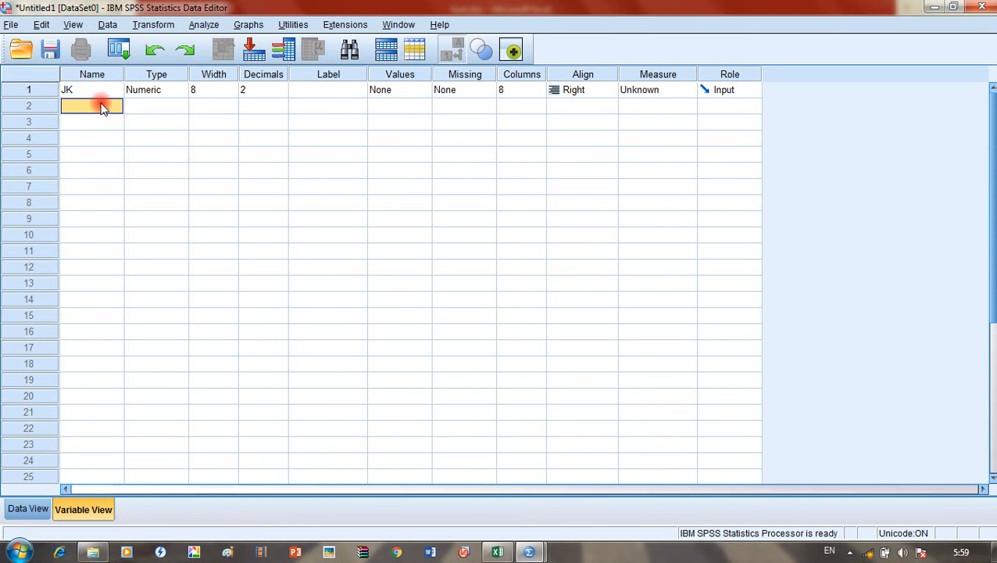
click(497, 552)
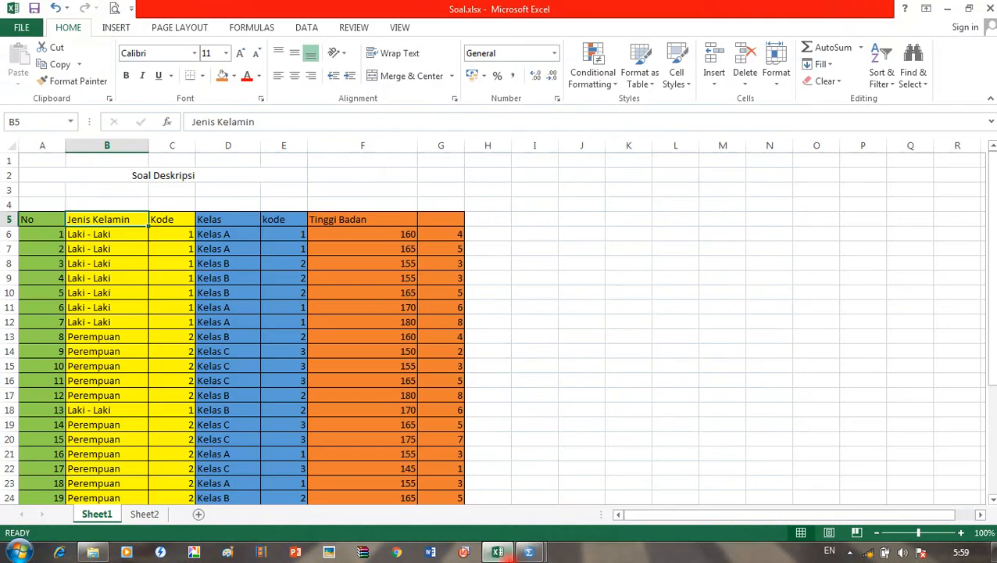
click(497, 551)
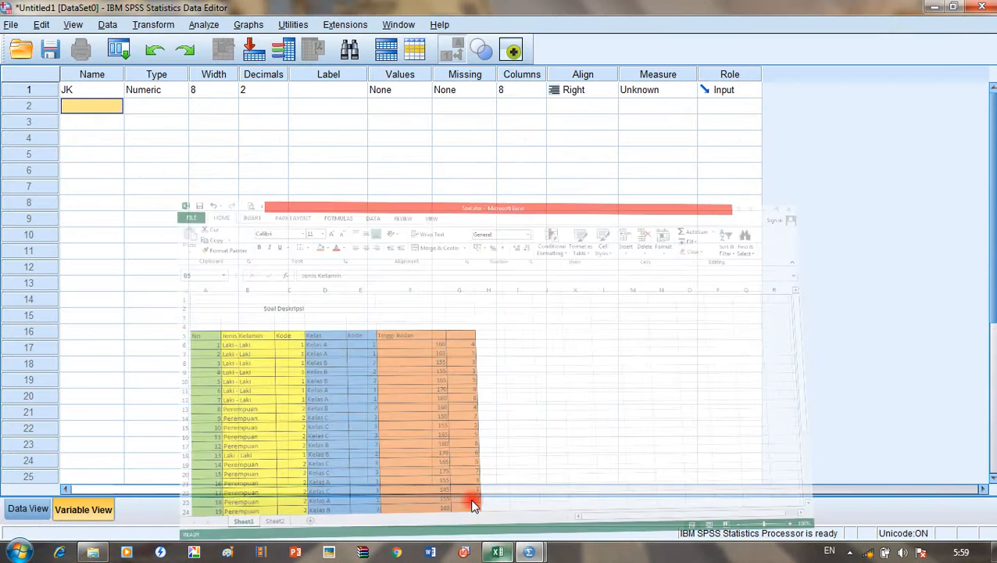
text(Kelas)
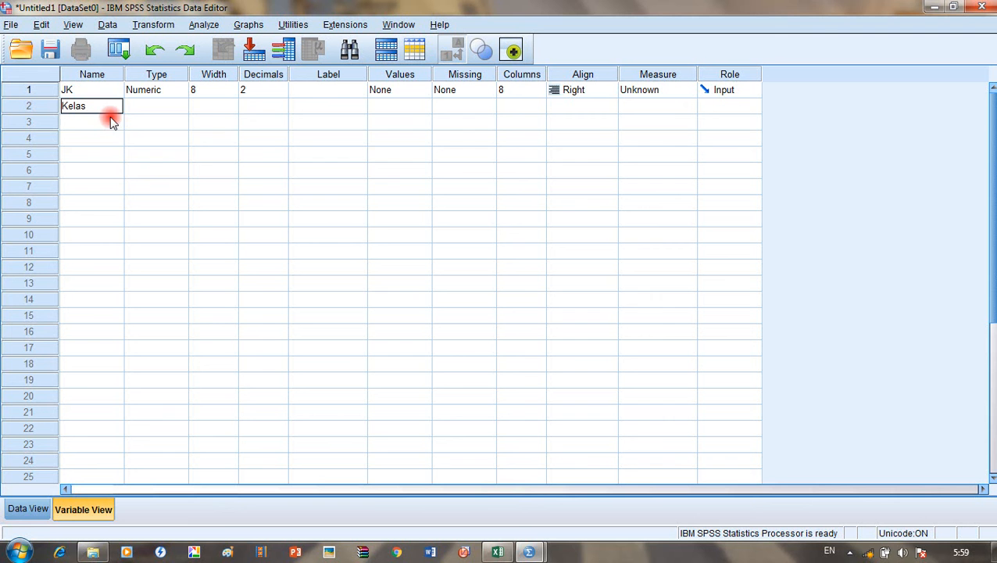
key(Return)
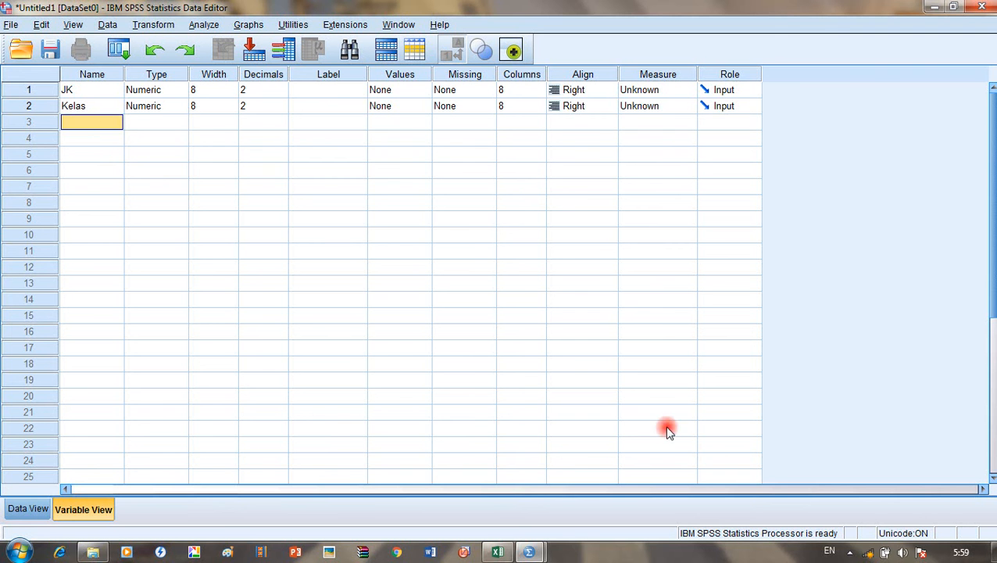
Step: Enter Tinggi badan as the third variable's name
click(510, 554)
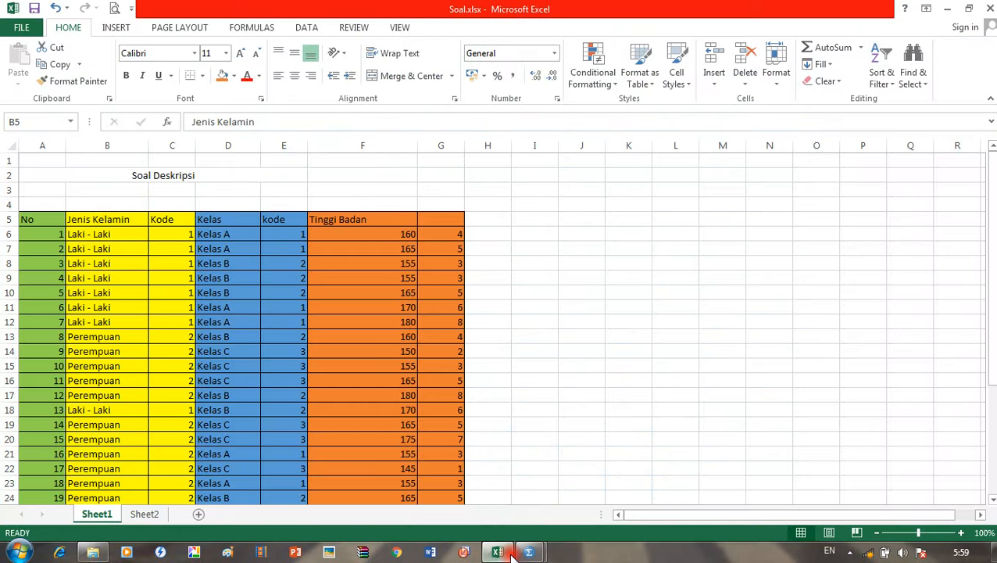
click(510, 553)
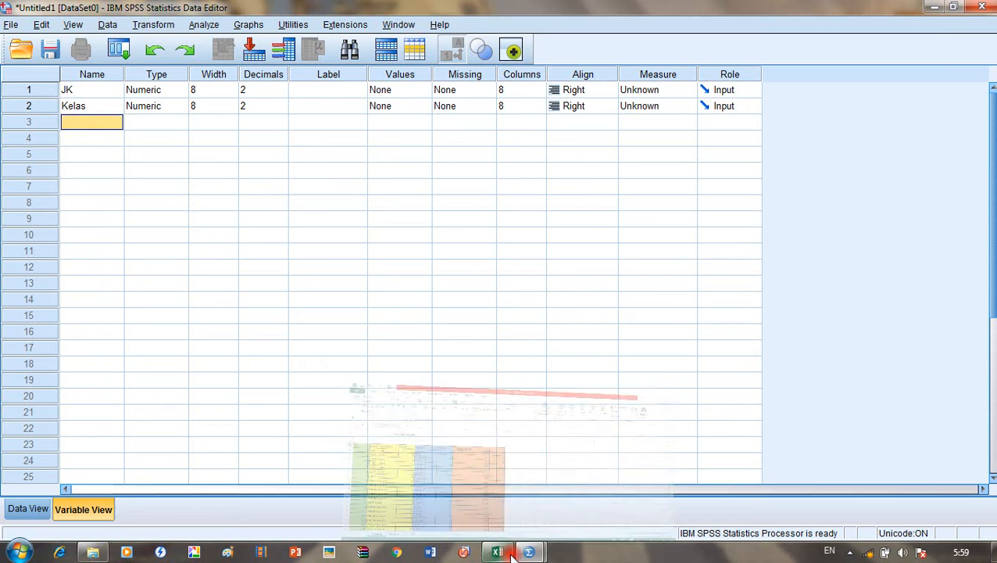
text(Tinggi badan)
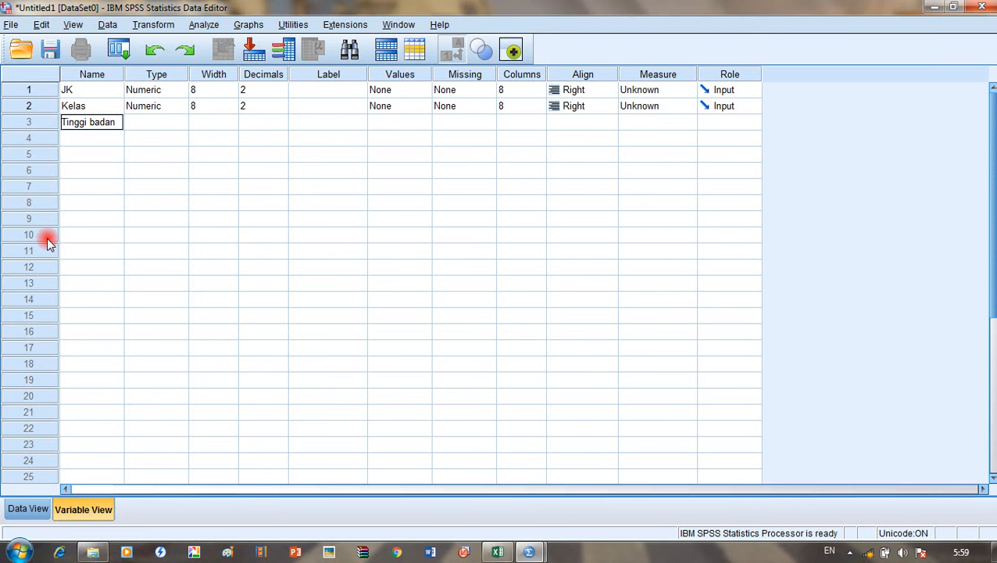
click(201, 222)
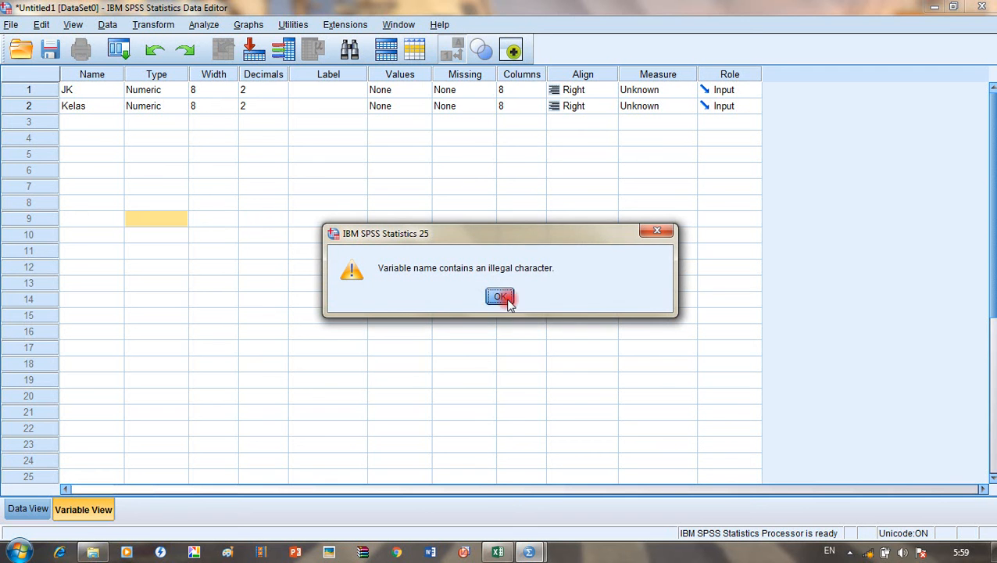
Step: Dismiss the illegal-character warning and rename the third variable TB
click(500, 298)
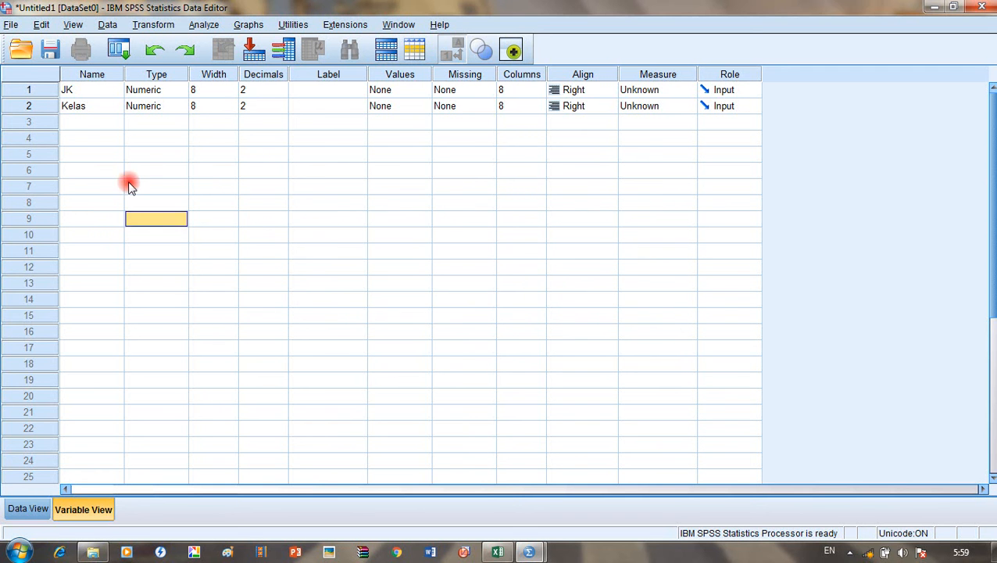
click(94, 111)
click(100, 125)
text(TB)
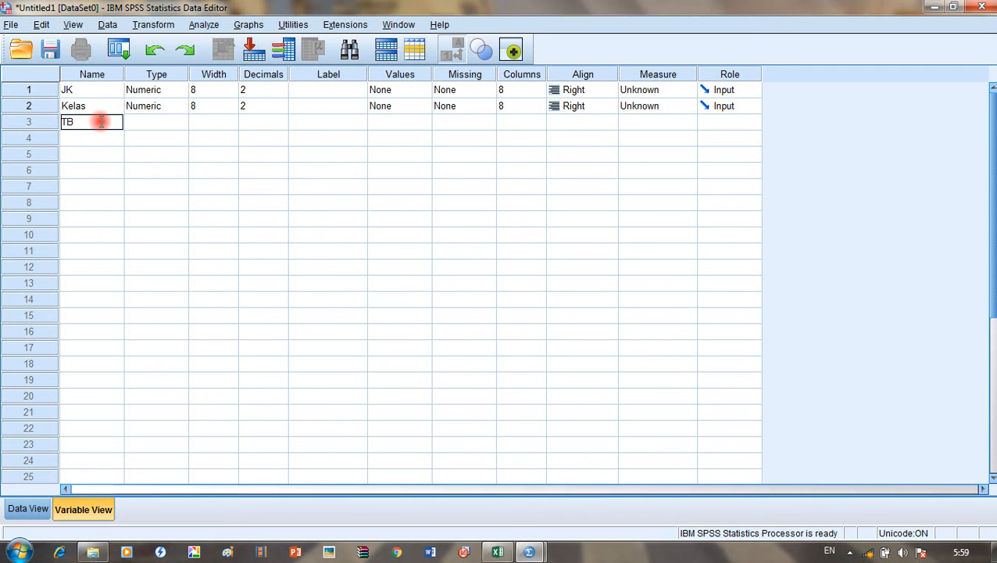
click(279, 104)
Step: Adjust the Decimals cells, leaving Kelas at 3 decimals
click(281, 102)
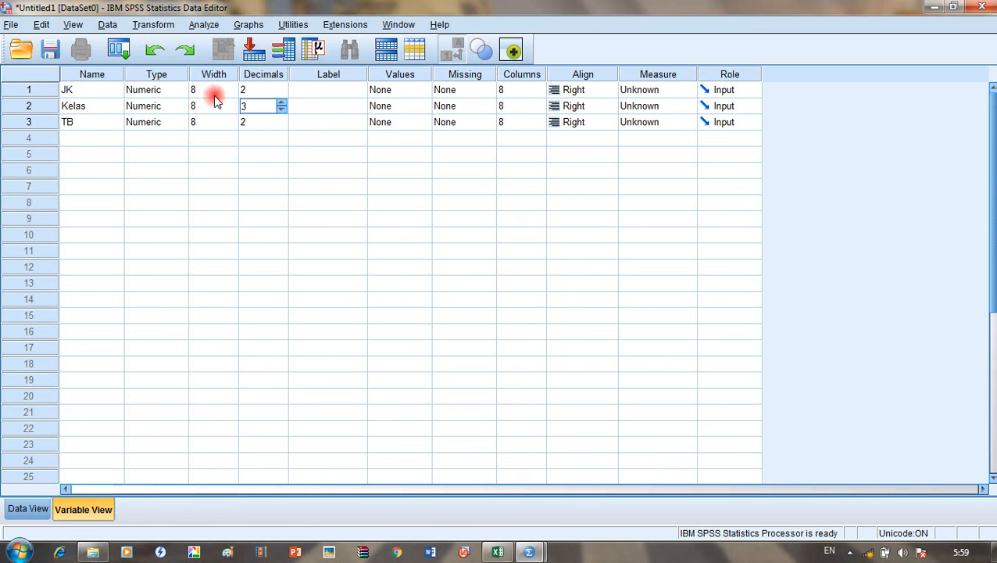
click(213, 90)
click(156, 105)
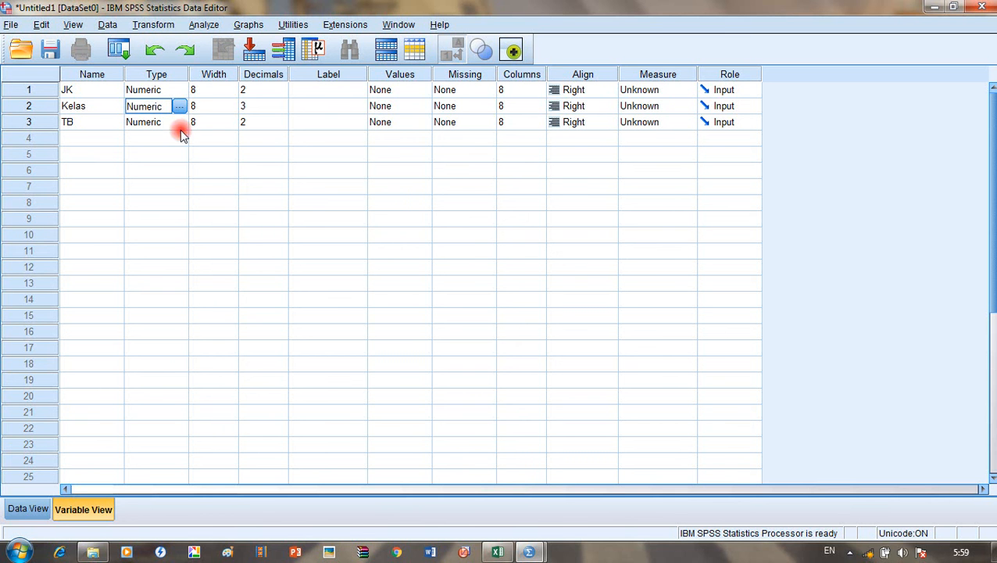
click(279, 94)
Step: Lower the decimals of JK, Kelas and TB to 0 with the spin arrows
click(282, 90)
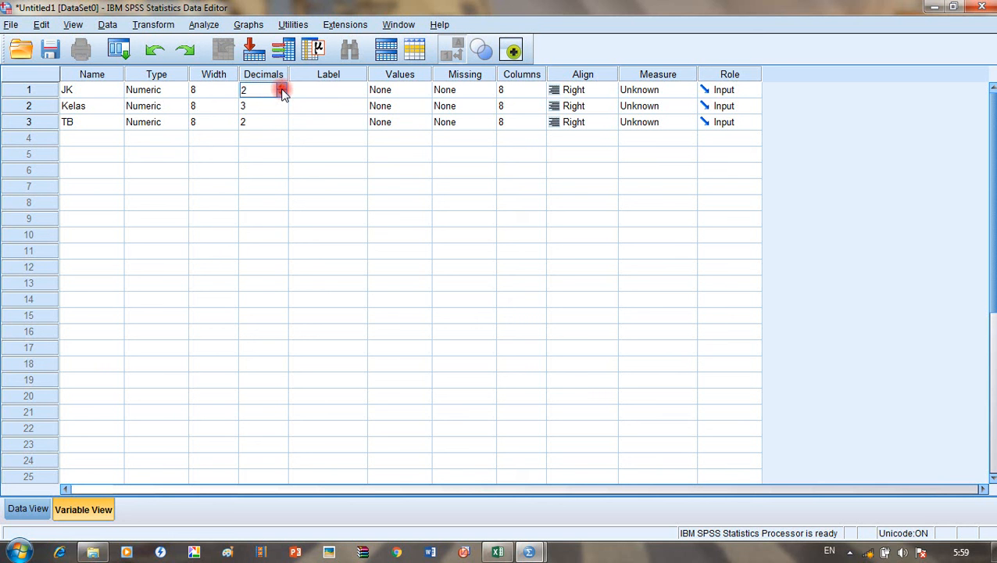
click(280, 93)
click(281, 93)
click(273, 104)
click(283, 107)
click(282, 110)
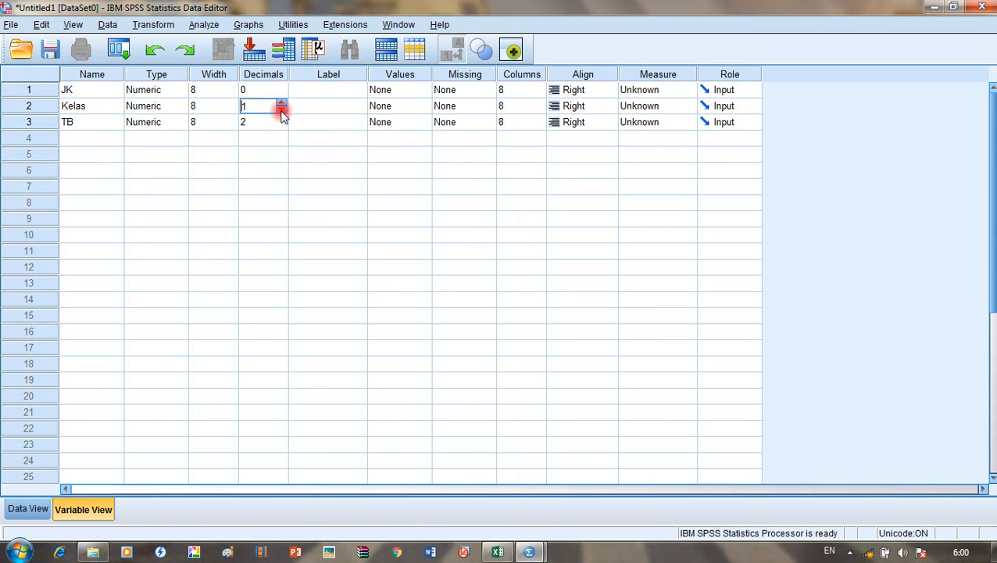
click(260, 125)
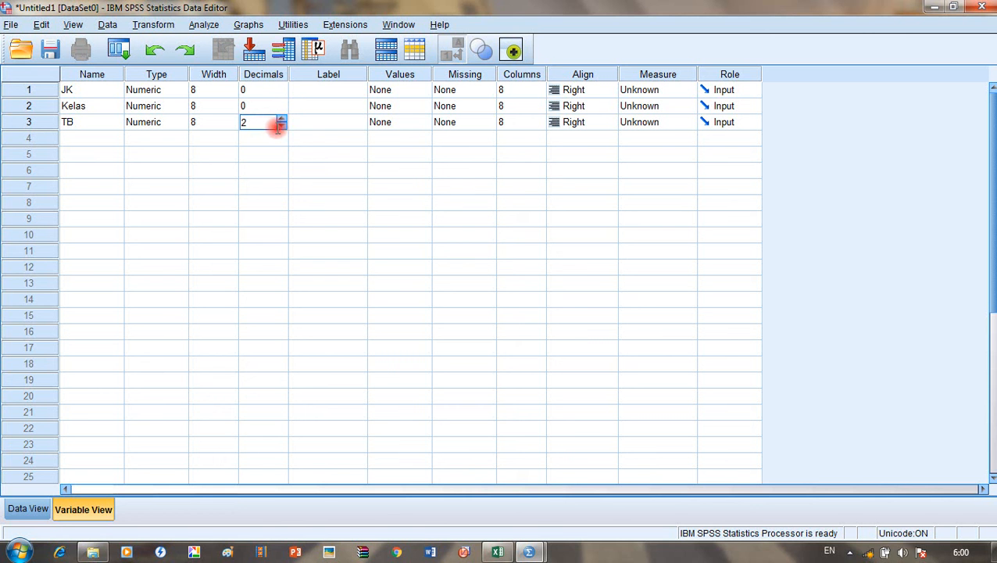
click(339, 90)
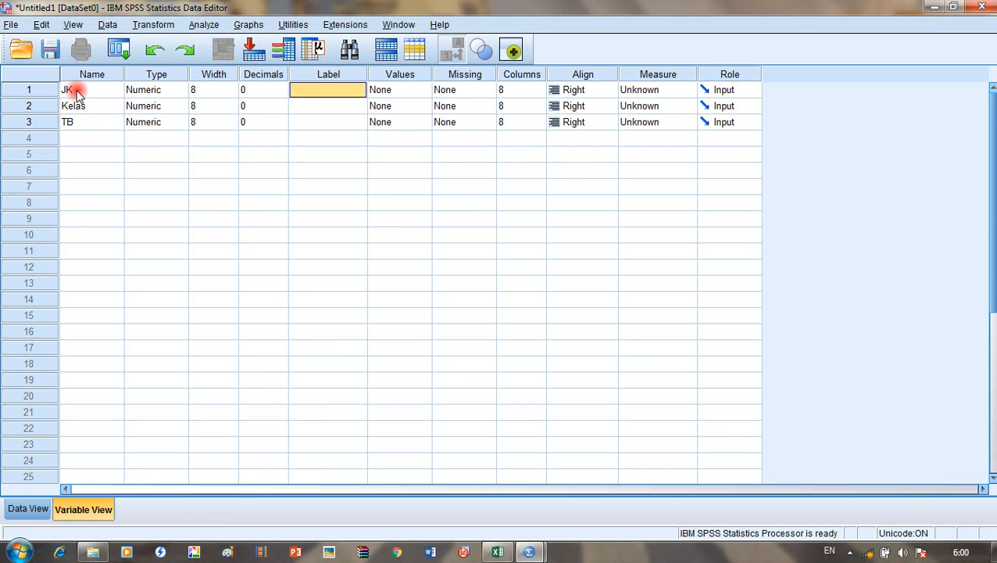
Step: Label JK as Jenis Kelamin, using Undo and Redo to recover from an accidental overwrite
text(Jenis Kelamin)
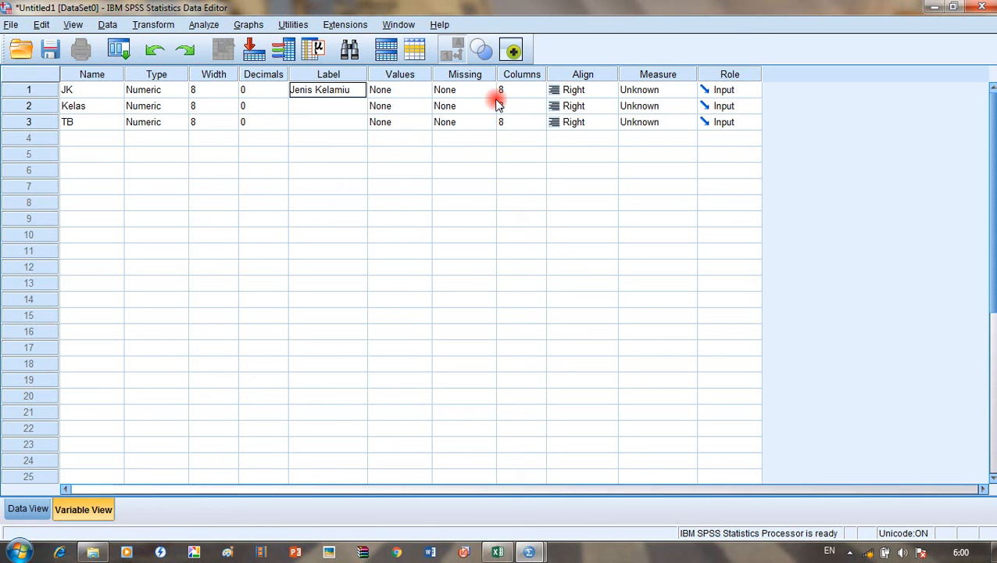
click(341, 105)
text(Ke)
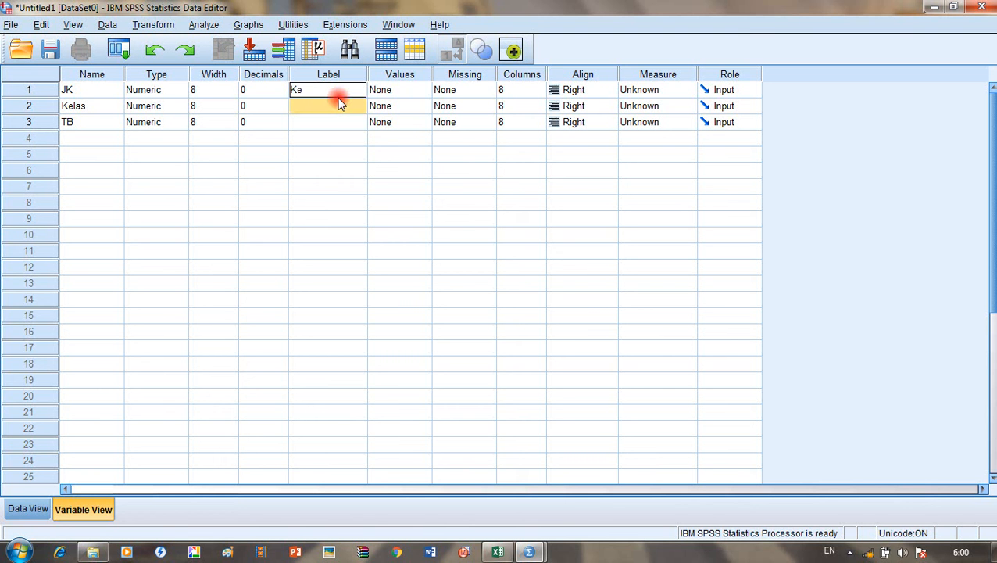
click(356, 152)
key(ctrl+z)
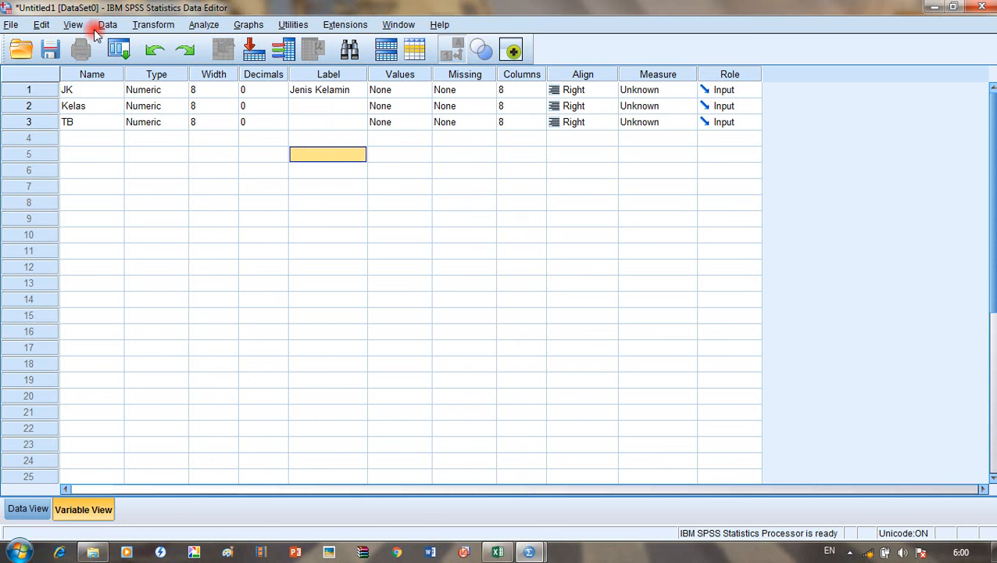
click(155, 51)
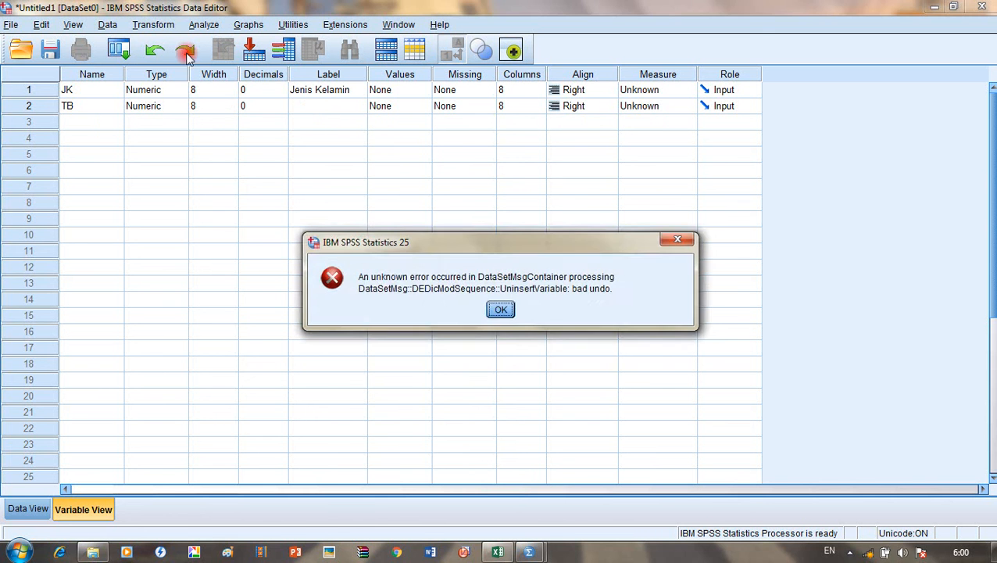
click(501, 309)
click(188, 51)
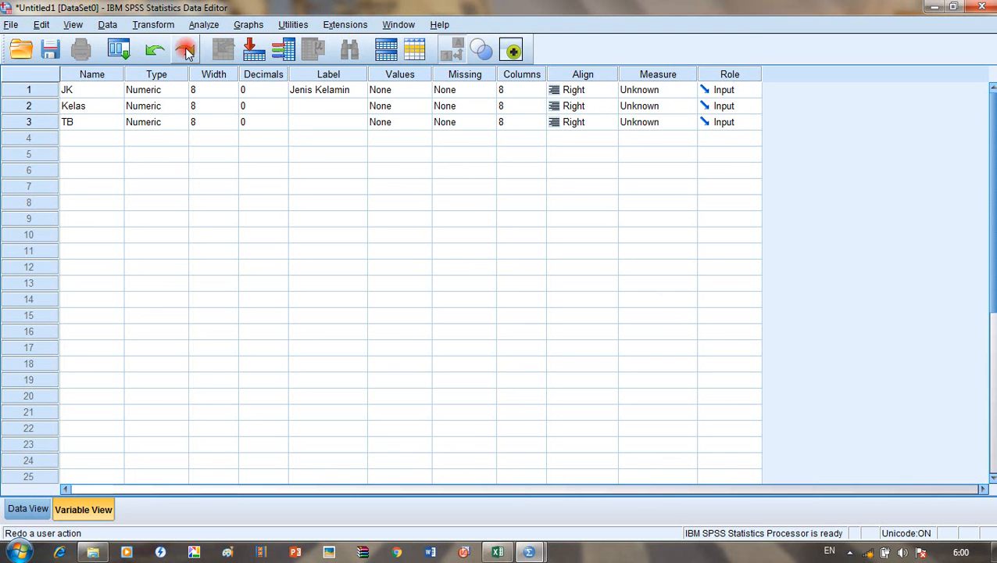
Step: Label Kelas as Kelas and TB as Tinggi Badan
click(315, 113)
text(Kelas)
key(Return)
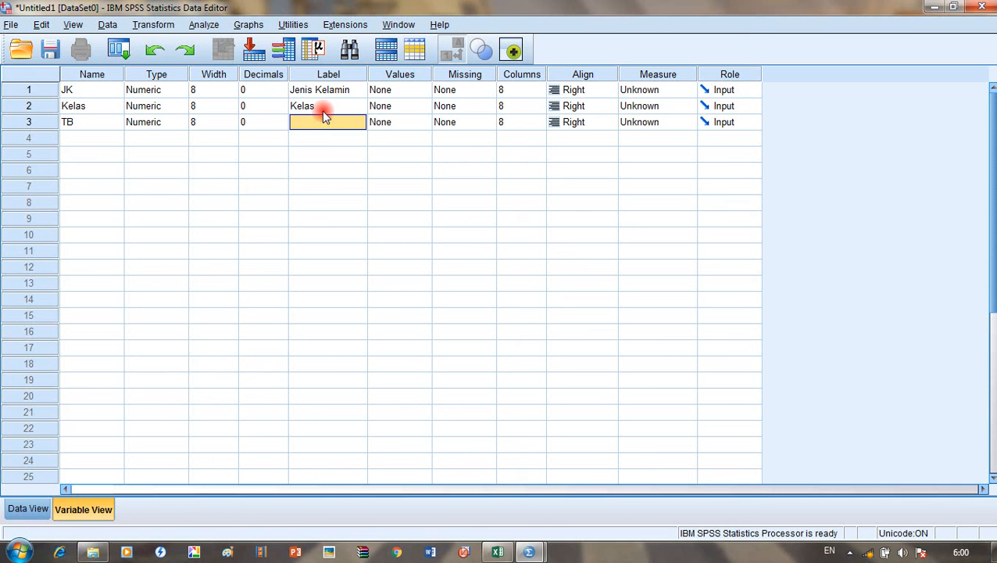
text(Tinggi Badan)
click(520, 552)
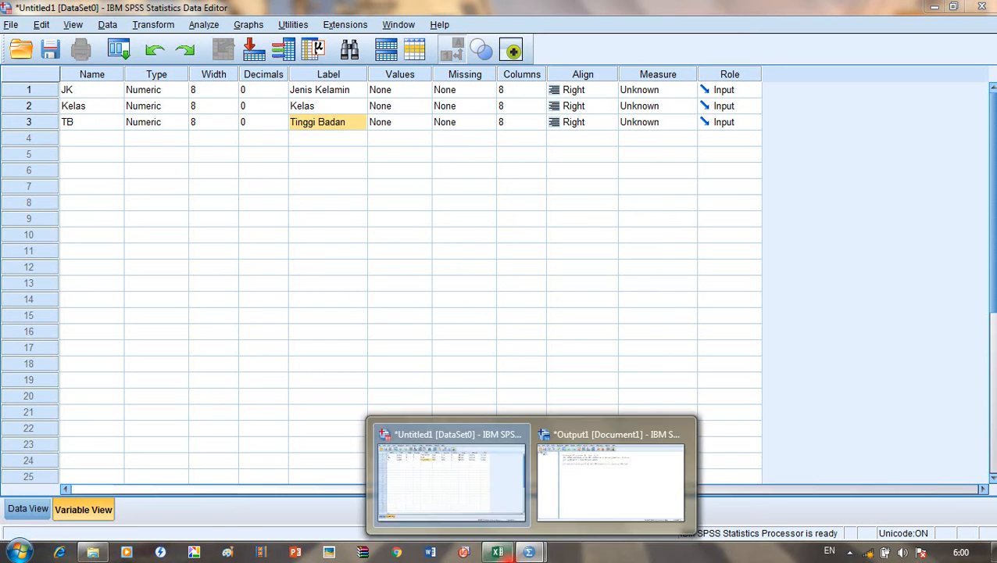
Step: Check the gender codes in Soal.xlsx, then return to the SPSS Data Editor
click(502, 552)
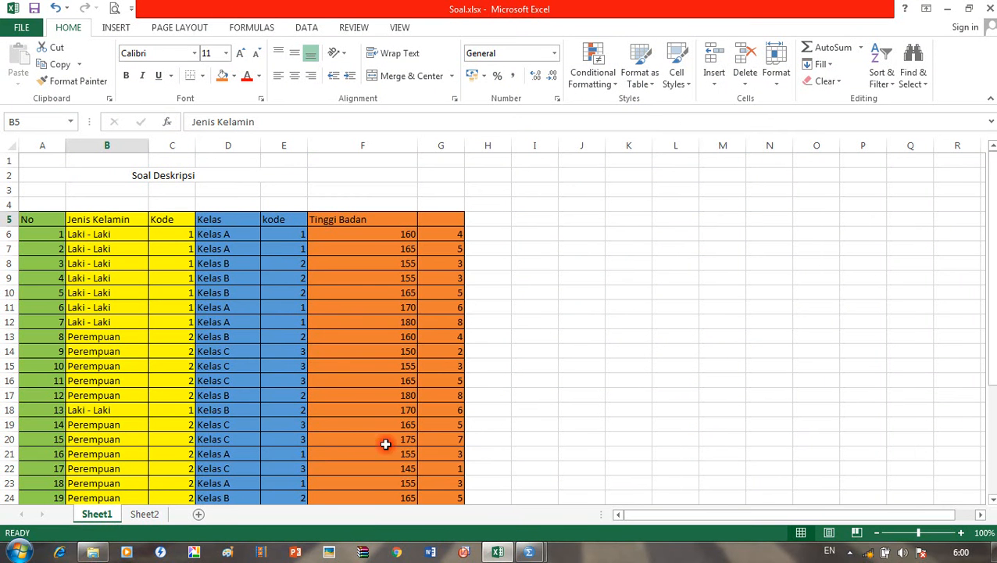
click(173, 247)
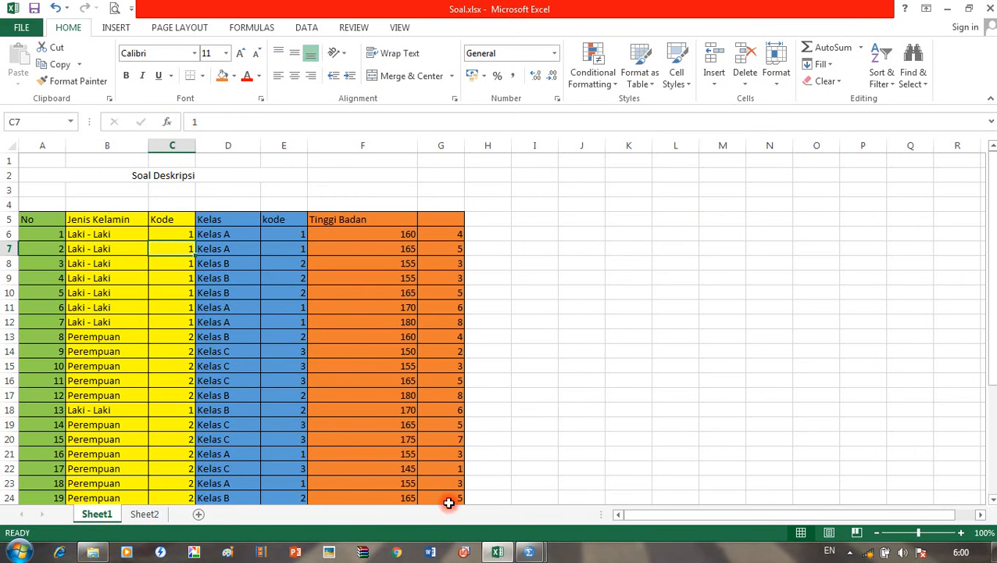
click(529, 552)
click(470, 485)
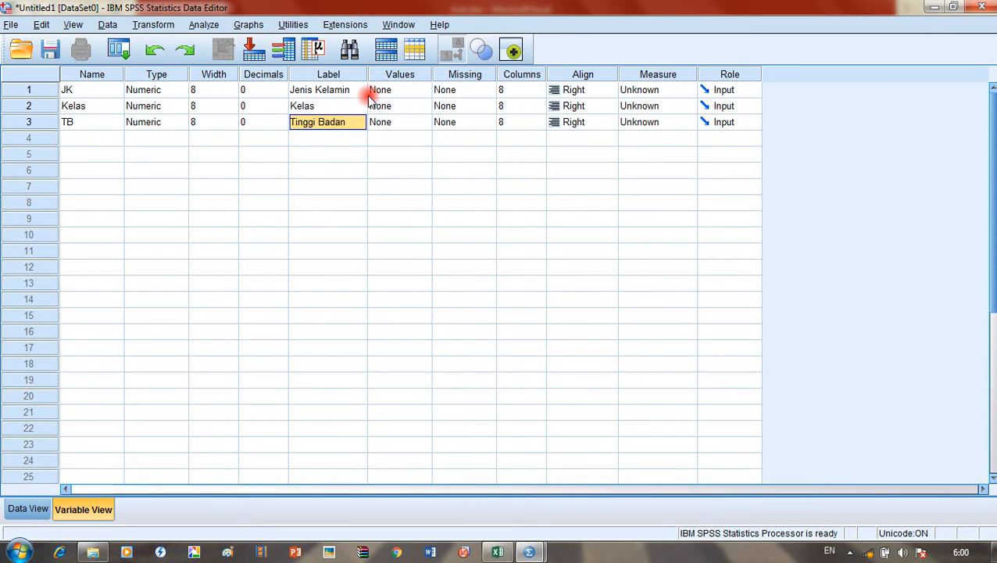
click(379, 90)
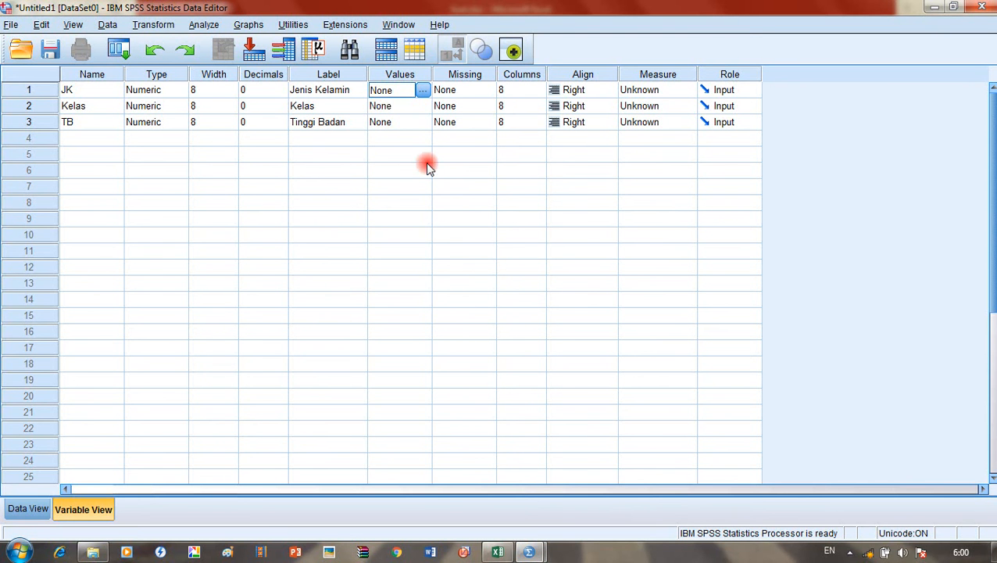
Step: Add the value label 1 = Laki - Laki to JK, checking the Excel coding legend
click(423, 90)
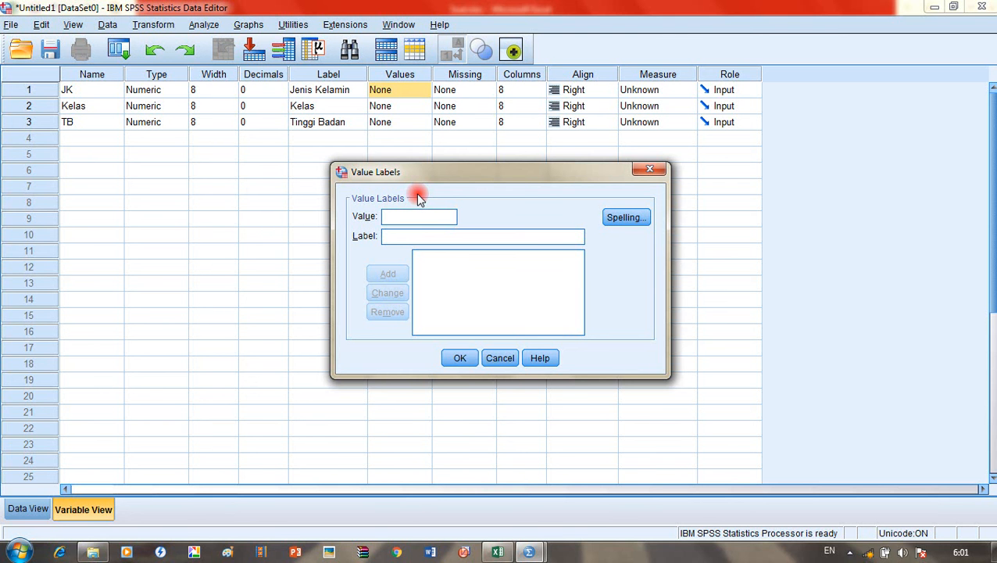
click(500, 553)
scroll(138, 276, down, 3)
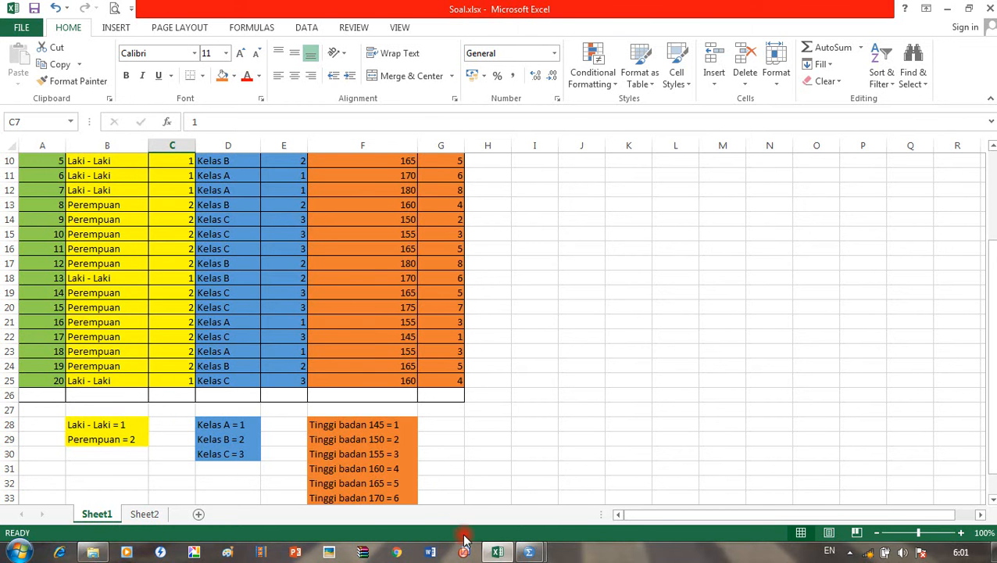
click(500, 553)
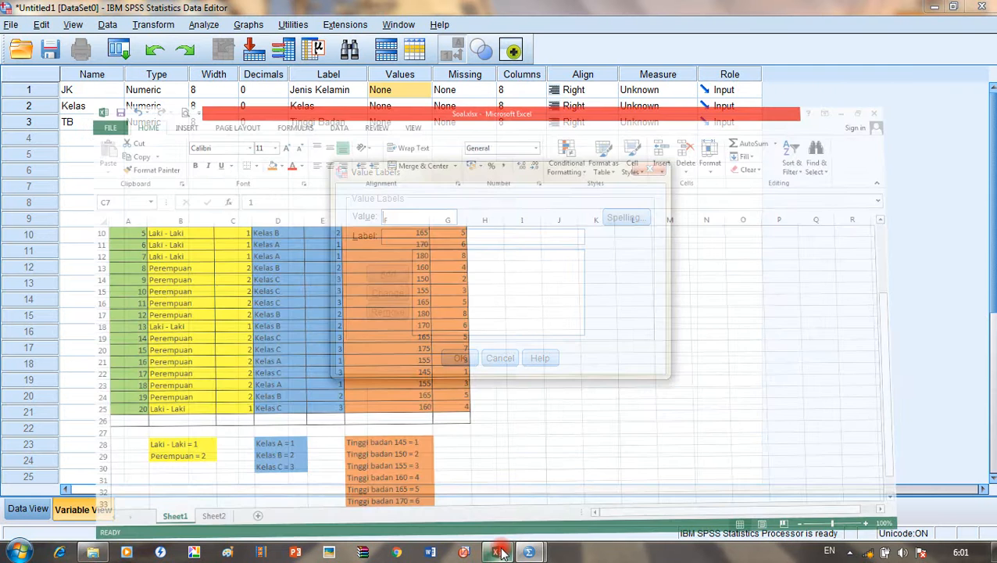
click(418, 238)
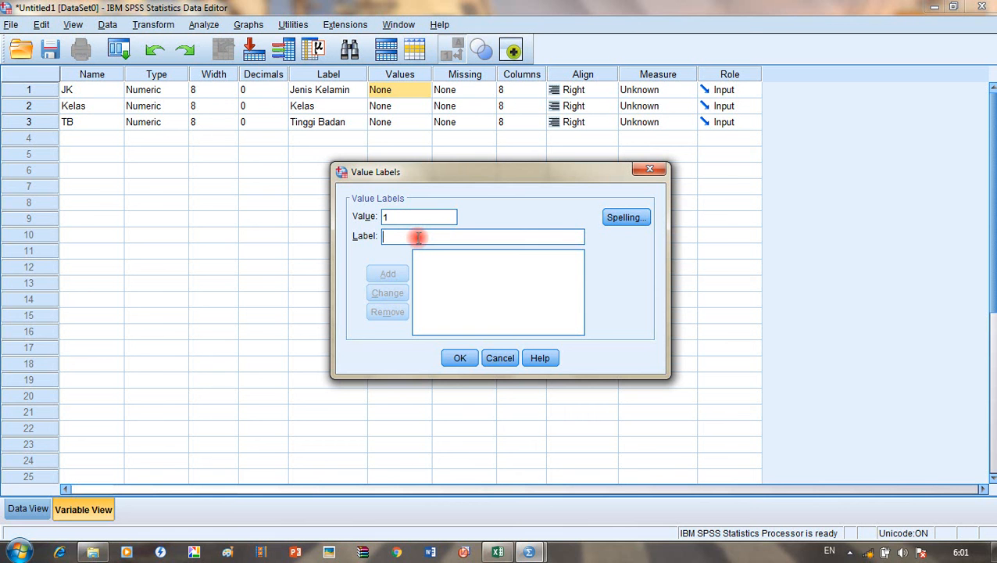
text(Laki - Laki)
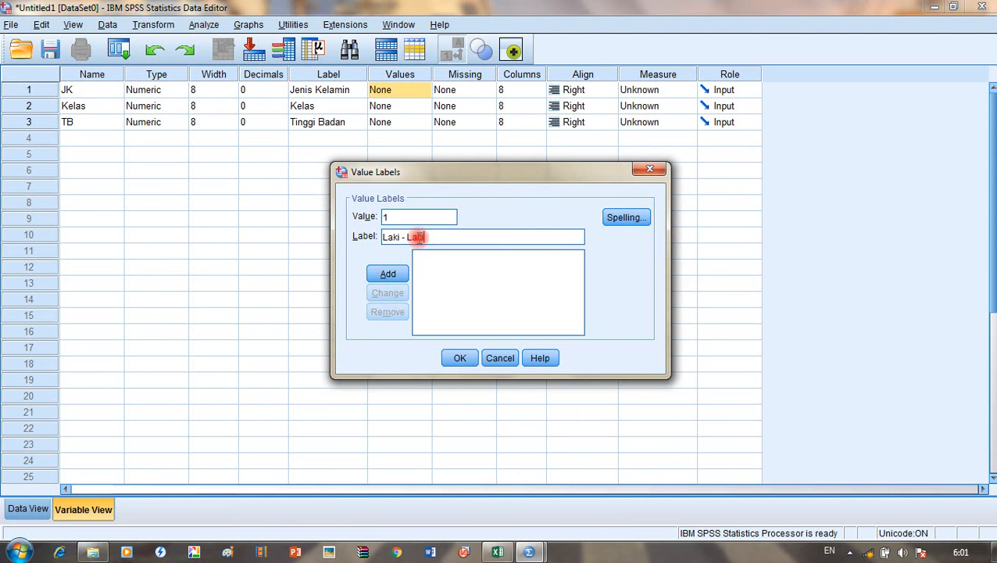
click(385, 274)
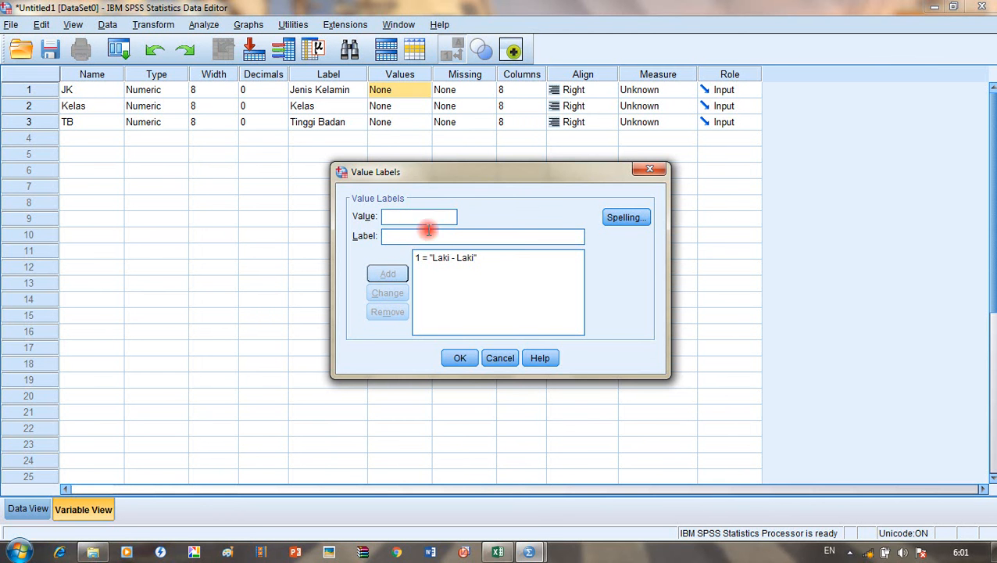
Step: Add 2 = Perempuan and confirm JK's value labels
click(497, 551)
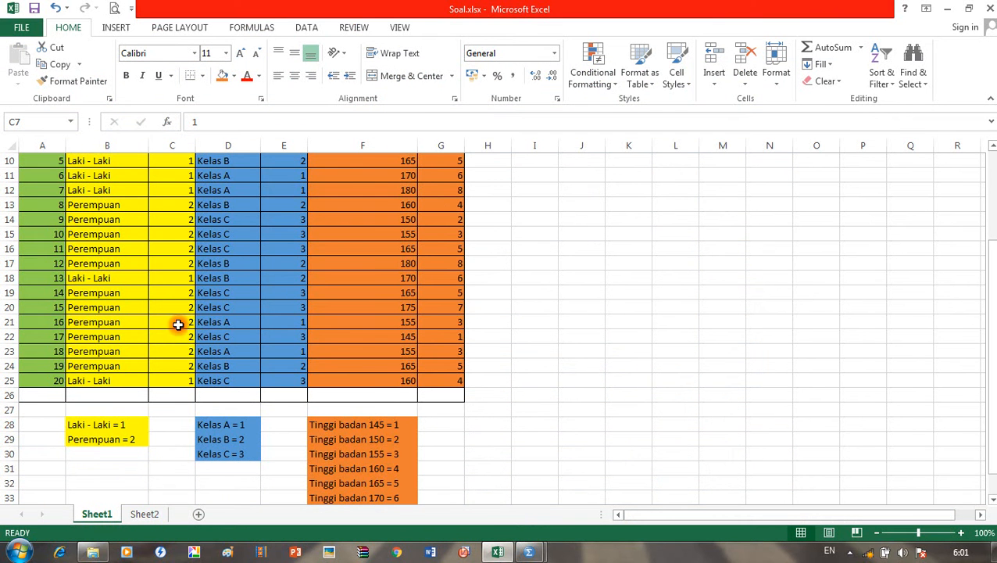
click(497, 551)
click(434, 262)
click(442, 234)
text(Perempuan)
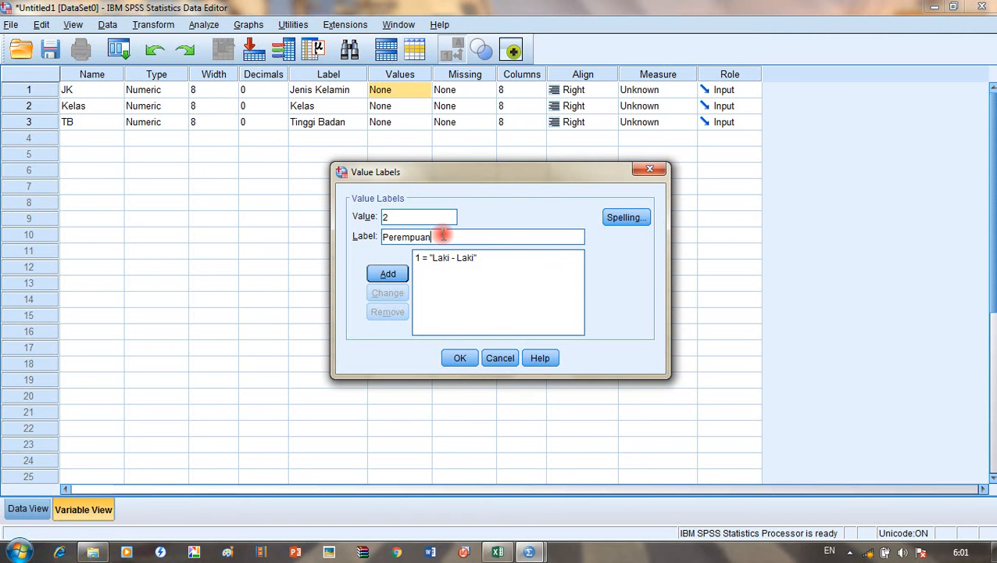
click(402, 273)
click(456, 358)
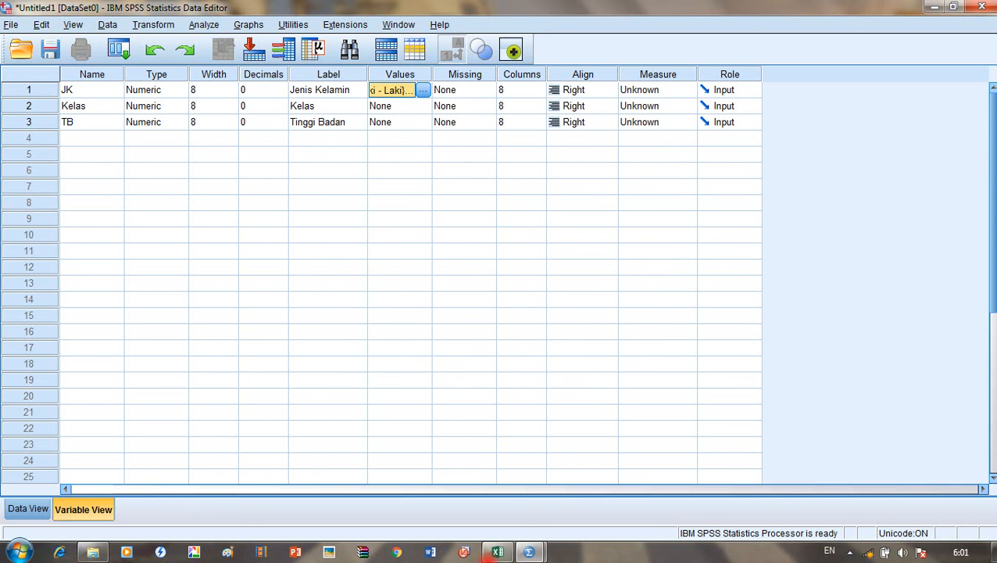
Step: Check the class coding in Soal.xlsx and add value label 1 = Kelas A to Kelas
click(497, 552)
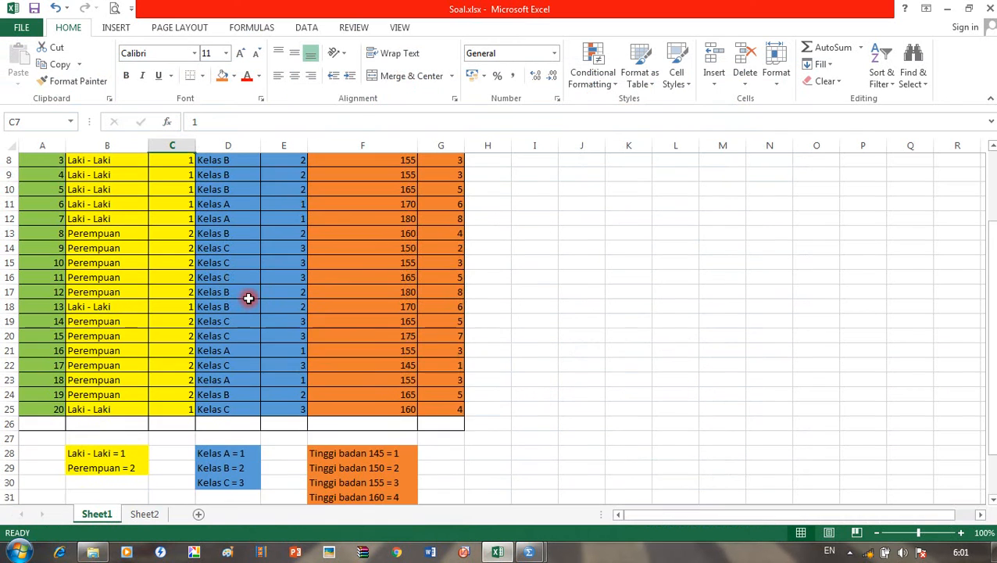
scroll(249, 298, down, 2)
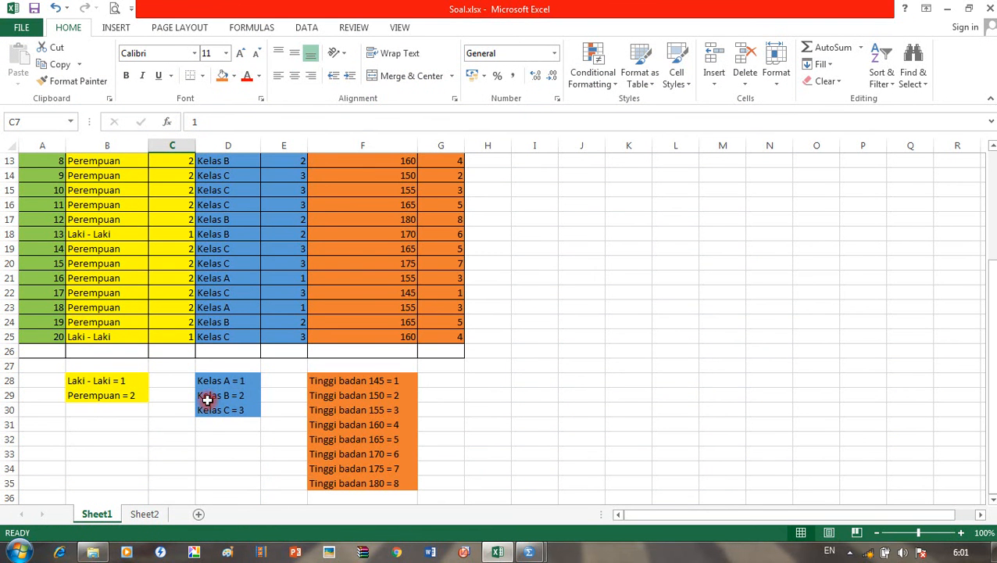
click(504, 552)
click(395, 107)
click(423, 107)
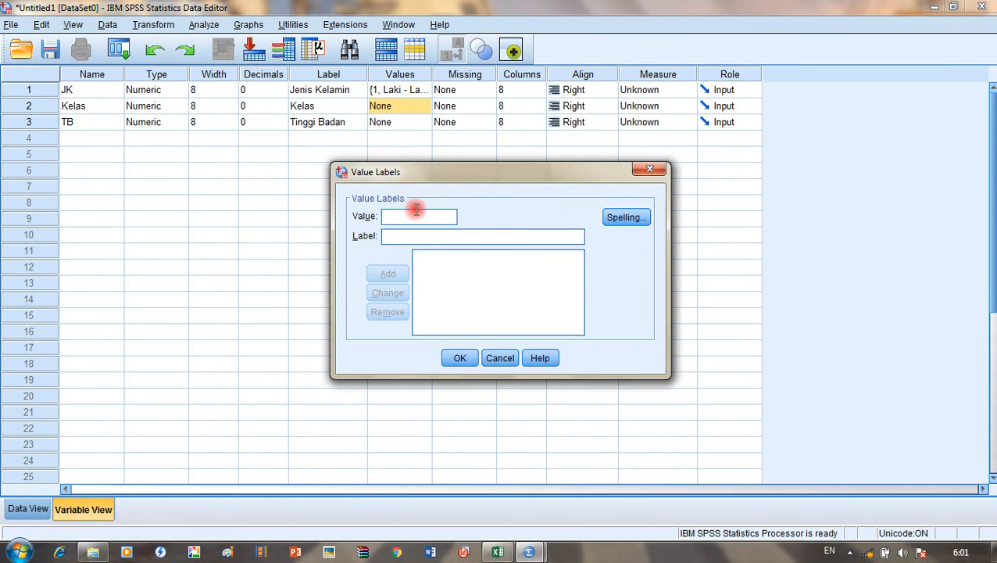
text(1)
click(464, 239)
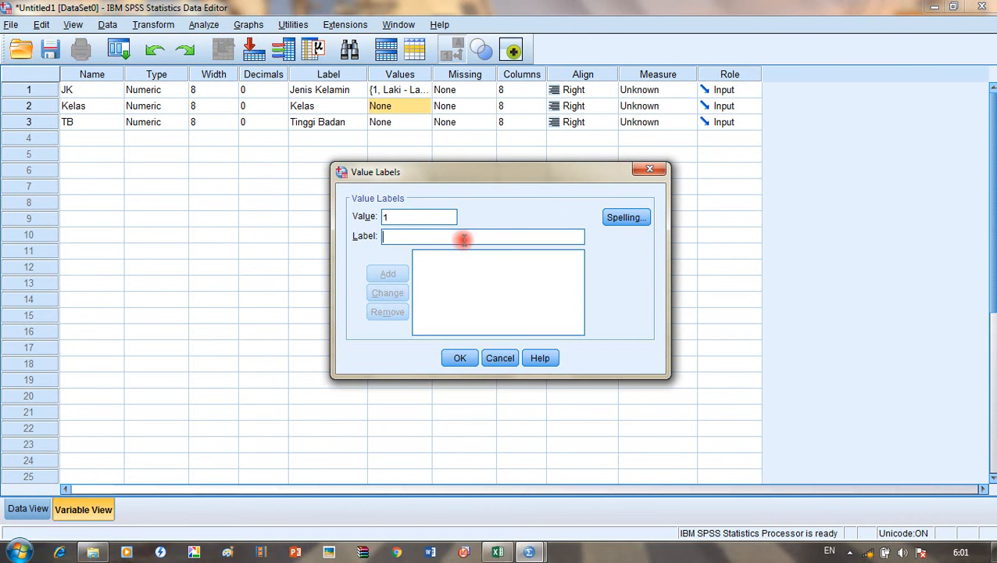
text(Kelas A)
click(383, 273)
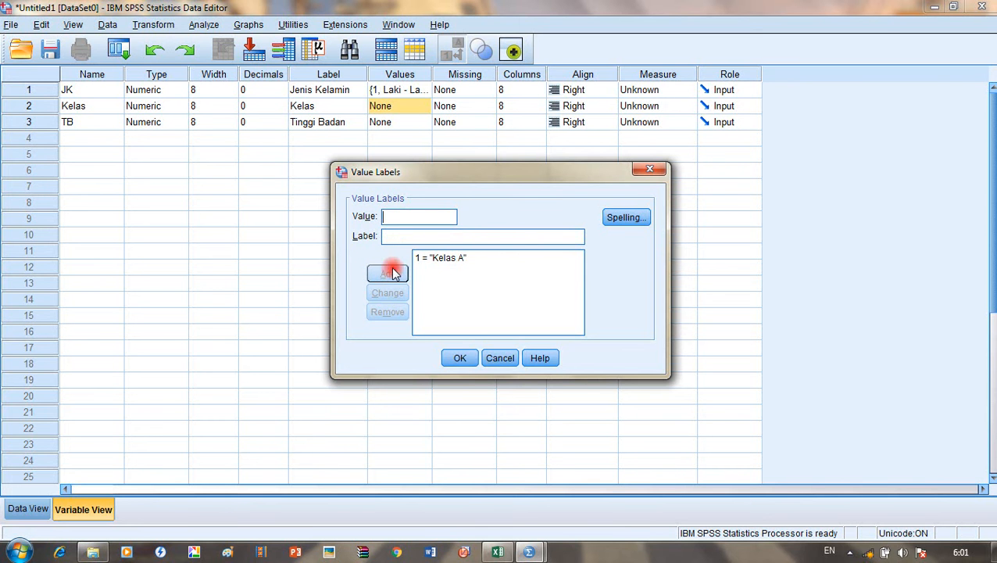
Step: Add 2 = Kelas B and 3 = Kelas C, then confirm Kelas's value labels
text(2)
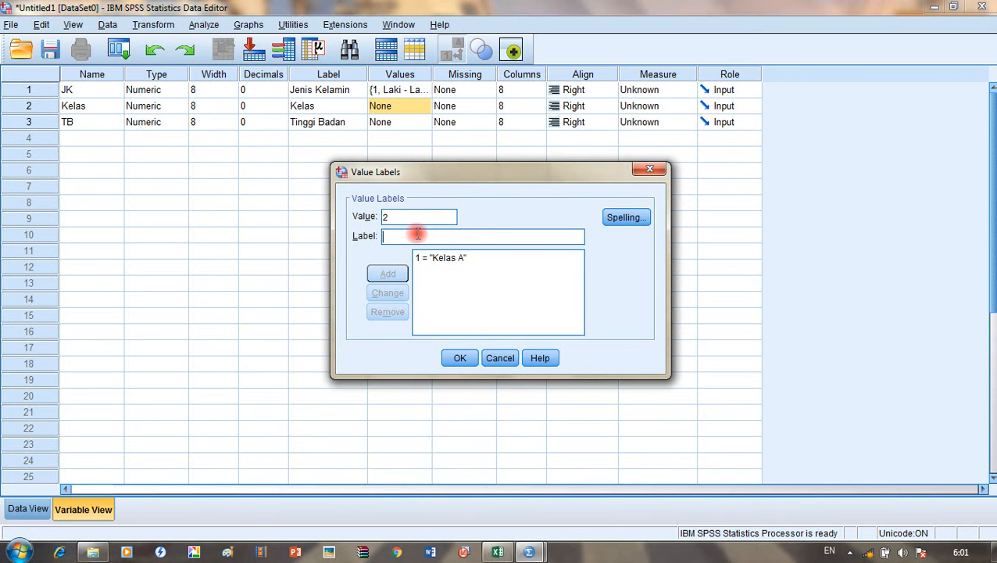
text( = "Ke)
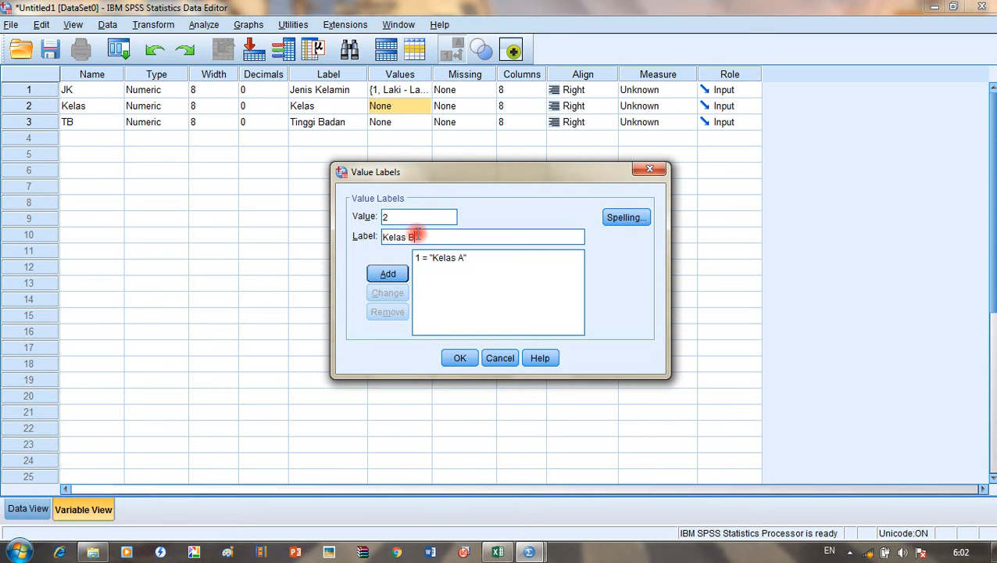
text(las B)
click(387, 273)
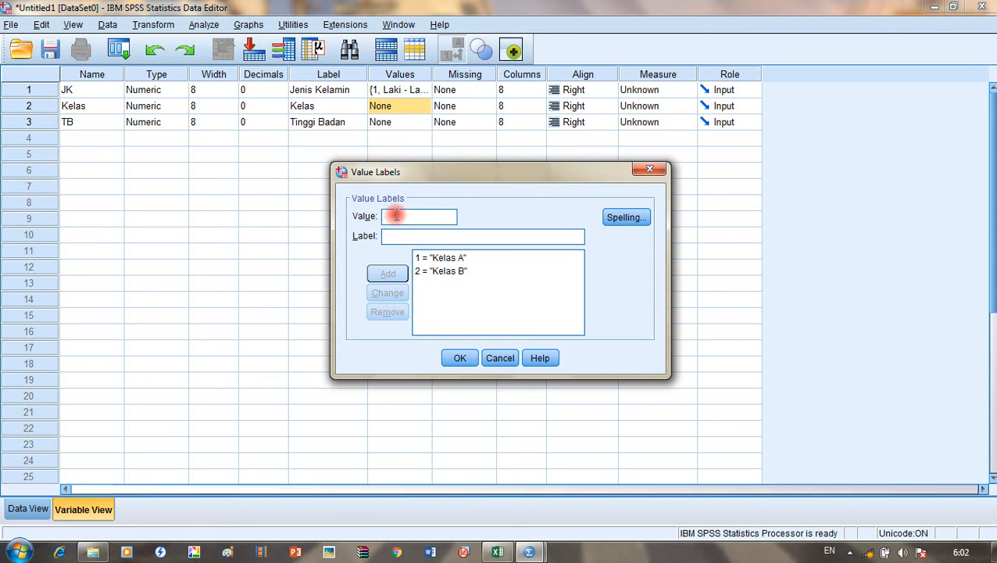
text(3)
text(Kelas C)
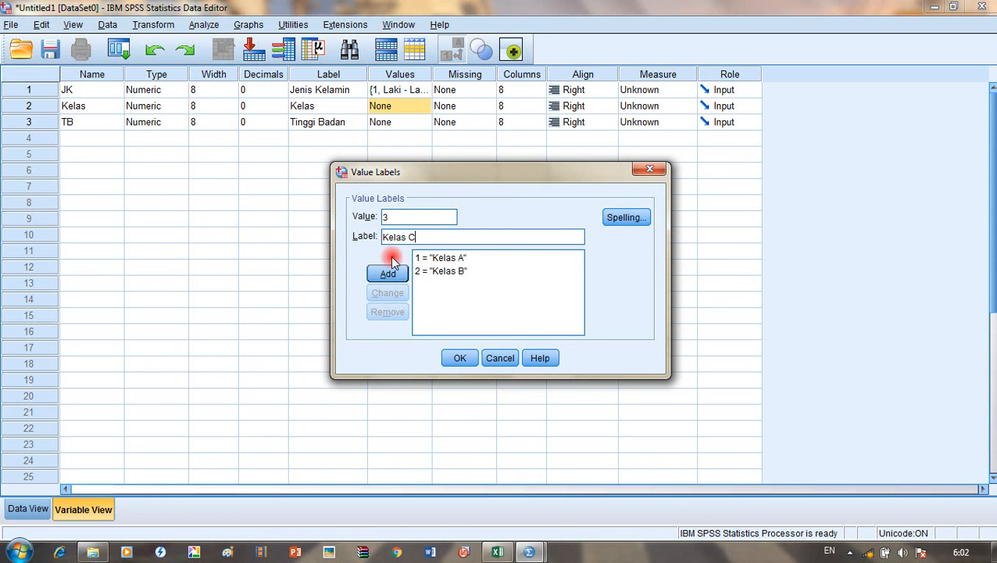
click(388, 275)
click(459, 357)
click(405, 122)
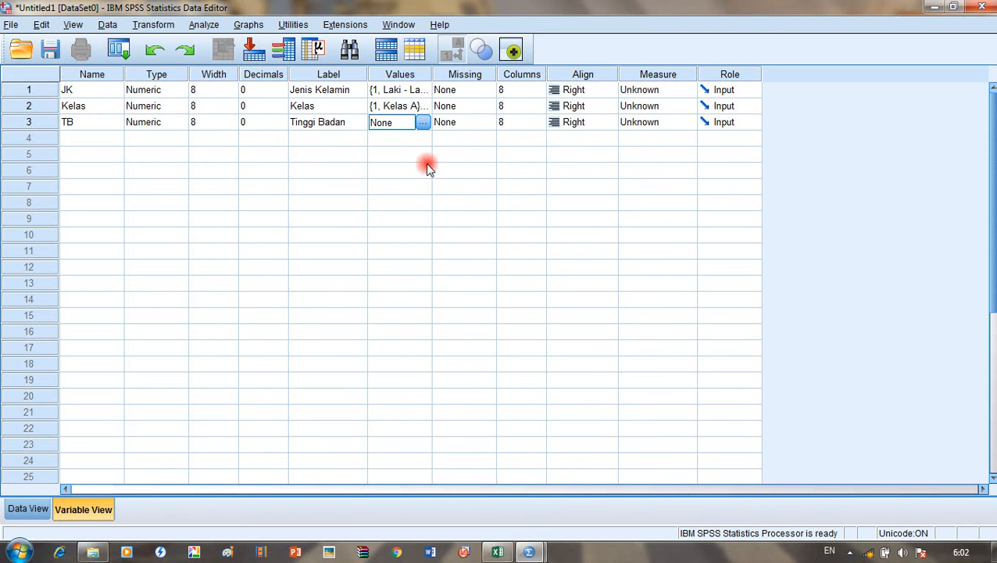
Step: Give TB value labels 1 = 145 cm, 2 = 150 cm and 3 = 155 cm, checking codes in Excel
click(422, 123)
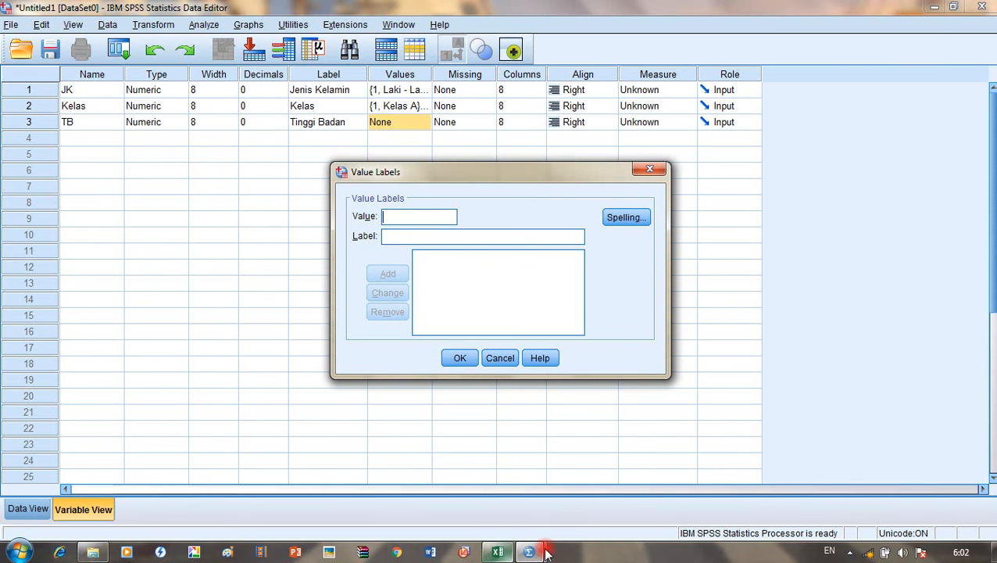
click(501, 551)
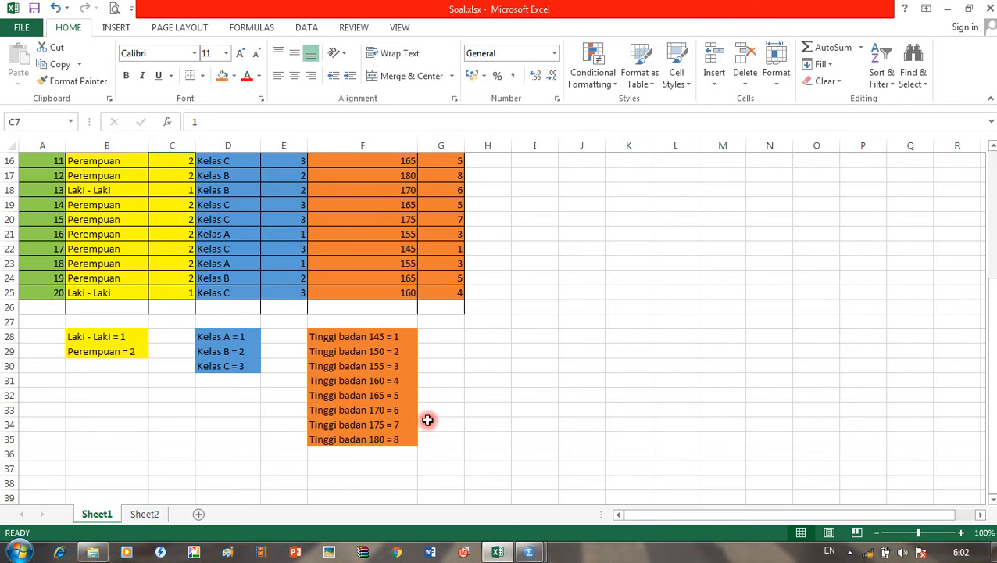
click(529, 551)
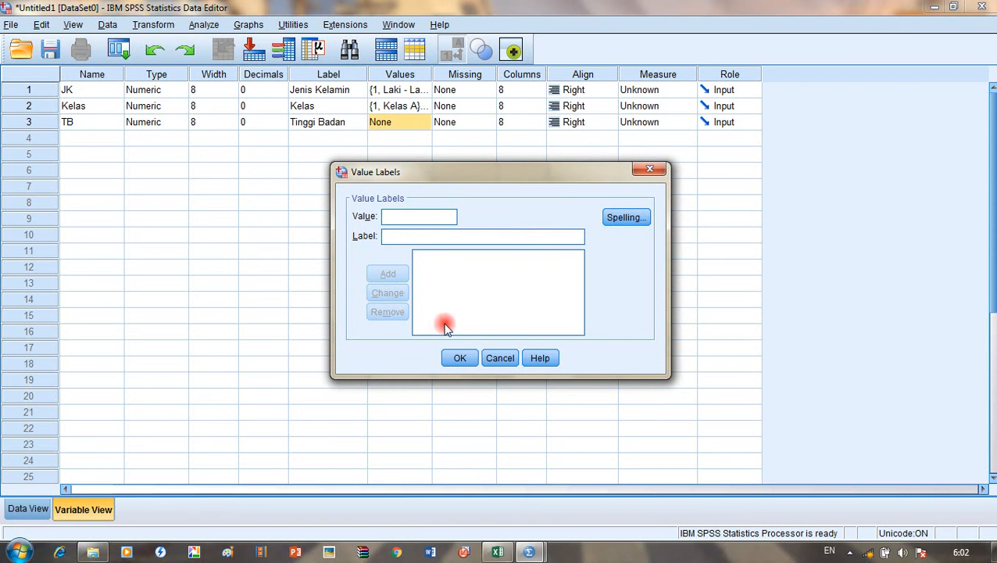
text(1)
click(421, 237)
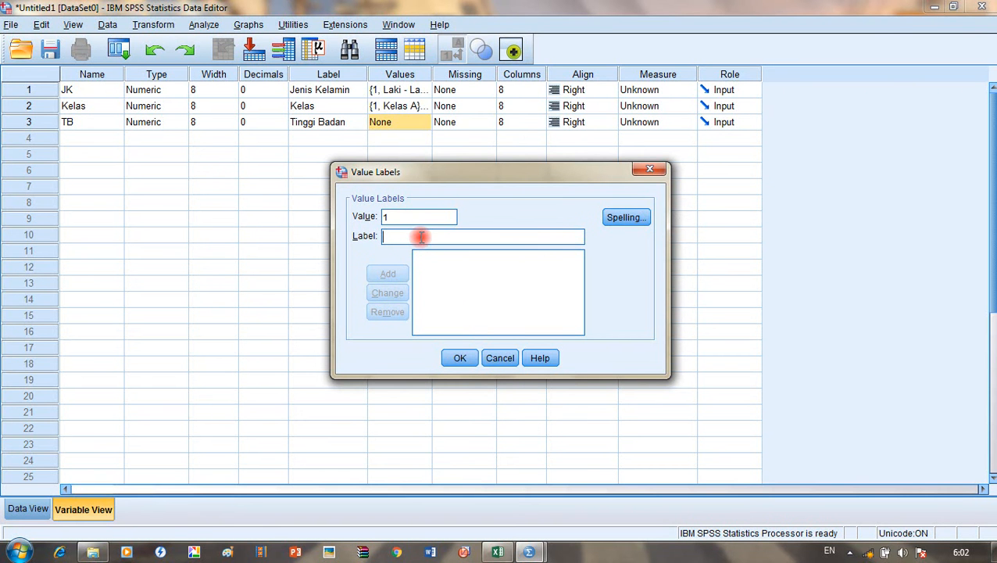
text(145)
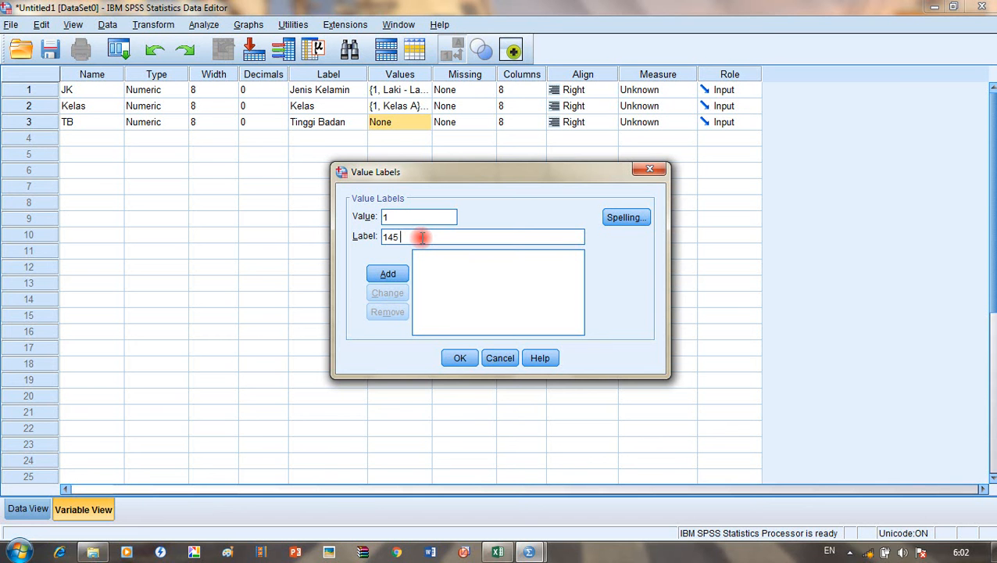
click(388, 274)
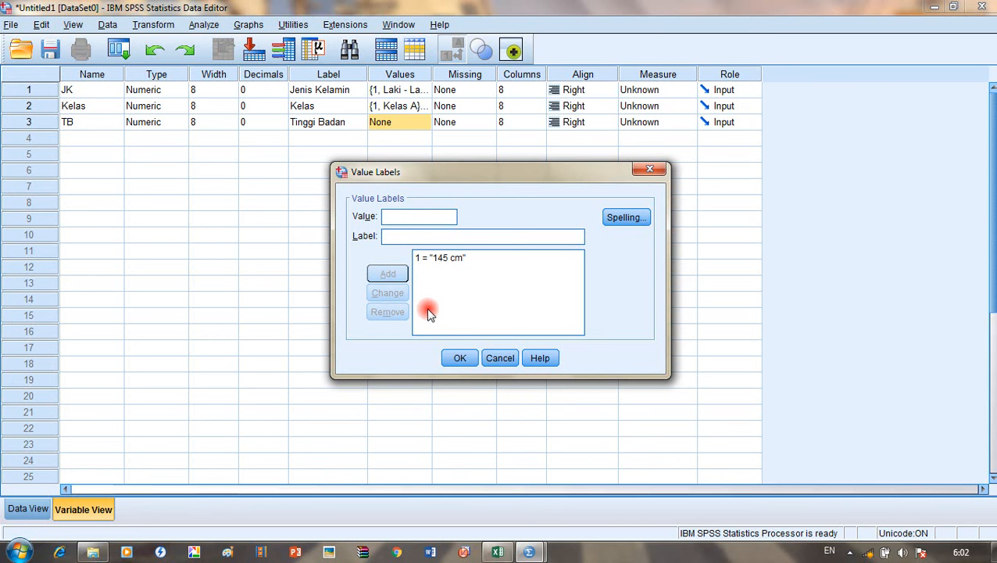
click(501, 551)
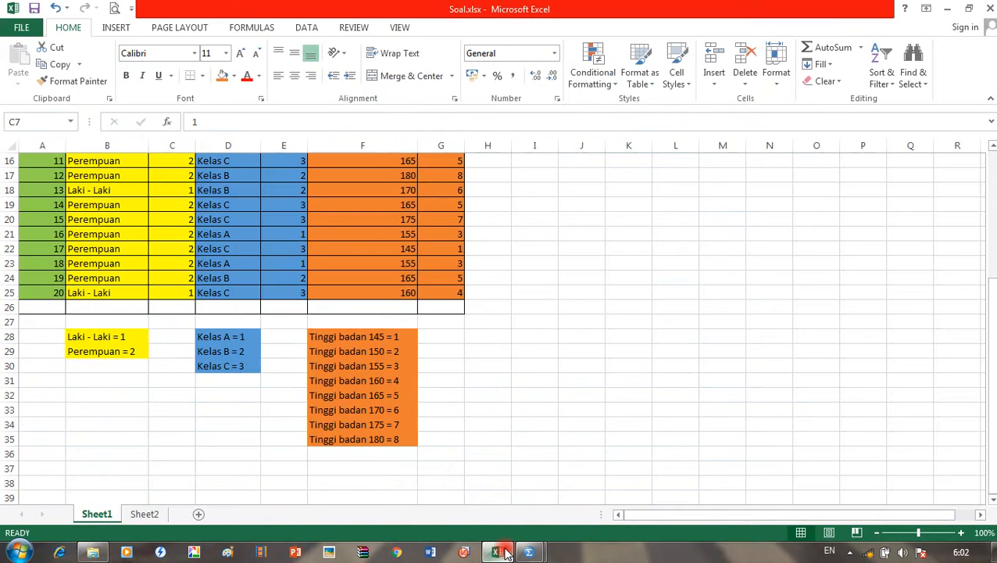
click(506, 554)
click(396, 241)
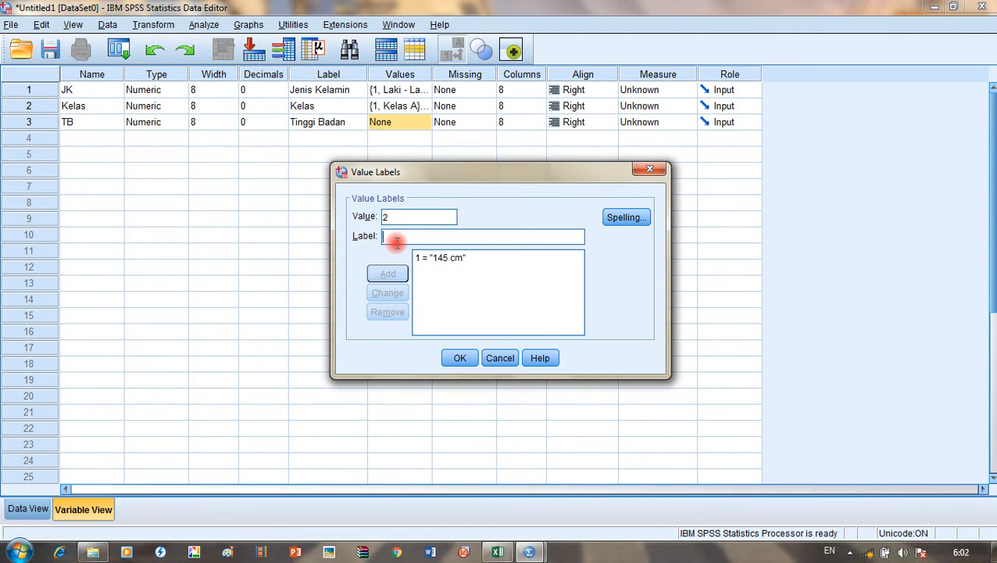
text(150)
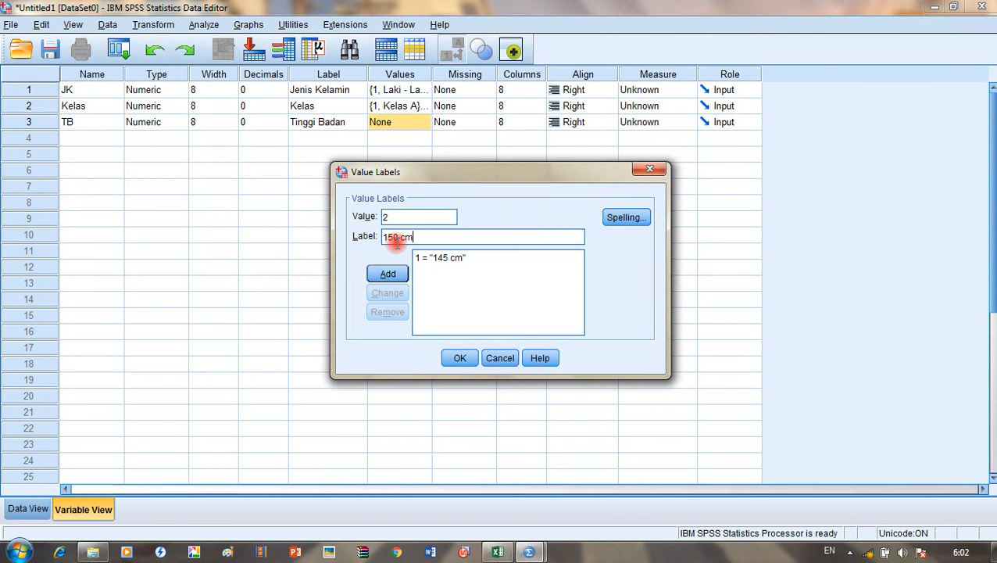
click(383, 272)
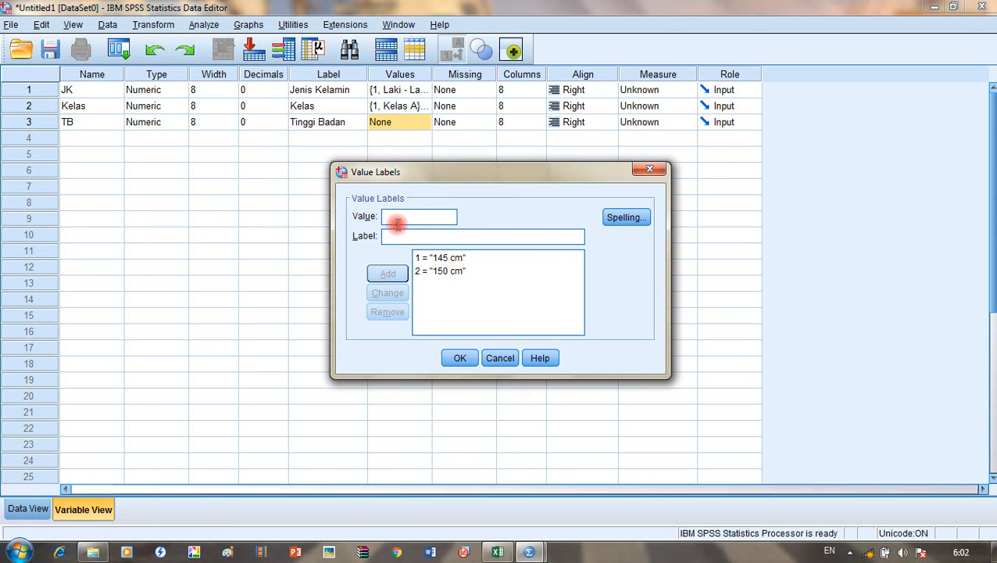
text(3)
click(397, 235)
text(155)
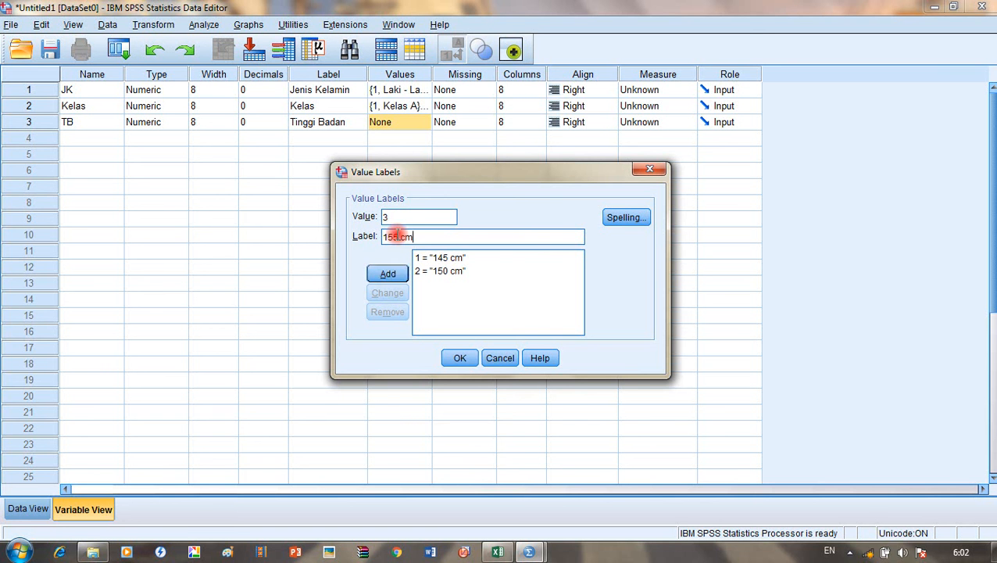
click(389, 275)
Step: Add TB value labels 4 = 160 cm, 5 = 165 cm and 6 = 170 cm
click(401, 235)
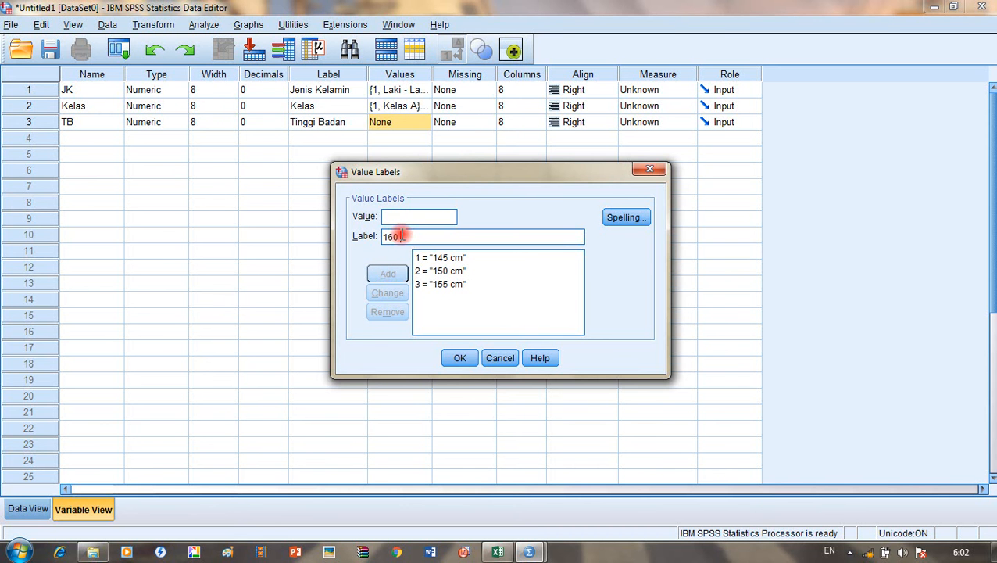
click(410, 219)
text(4)
click(389, 274)
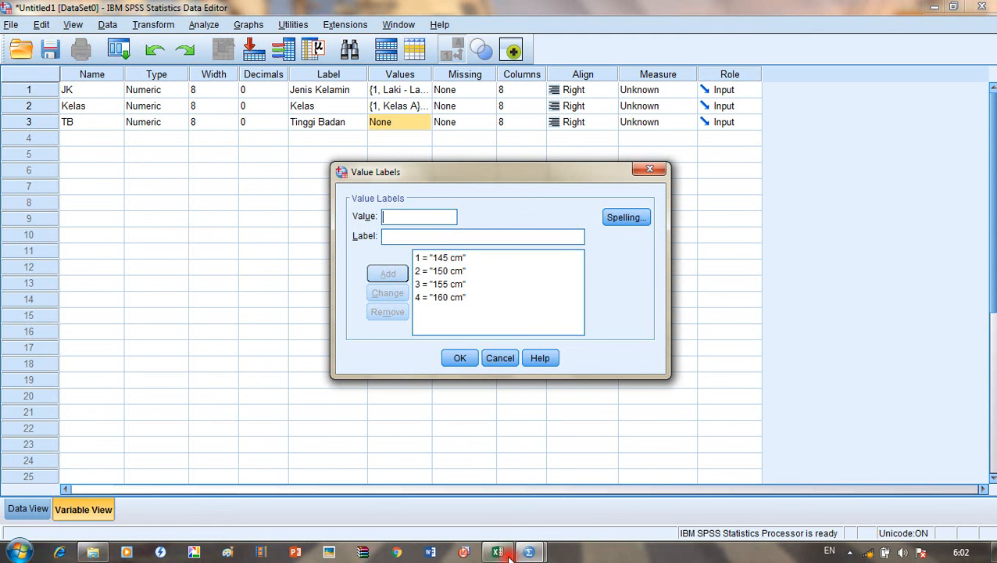
click(504, 553)
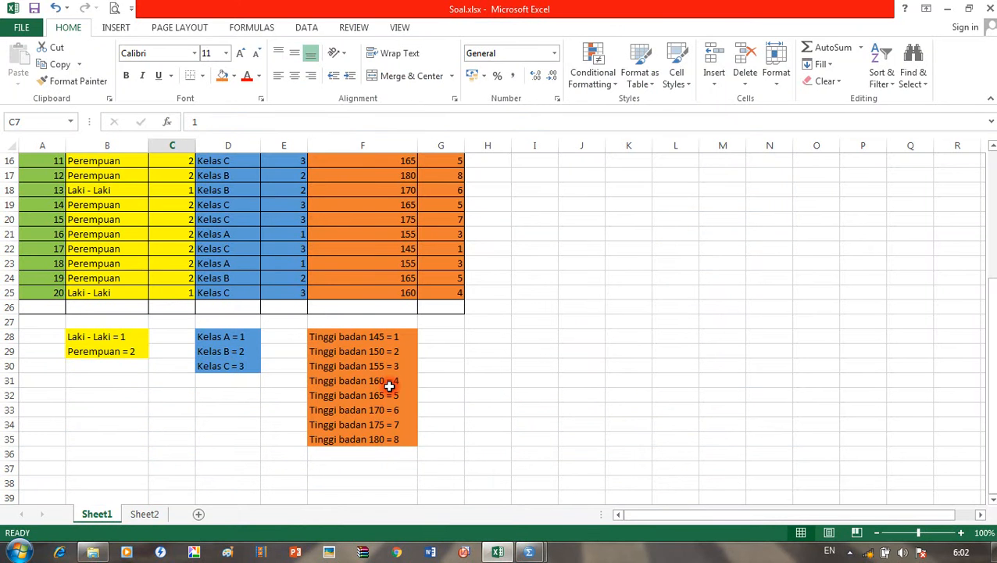
click(496, 552)
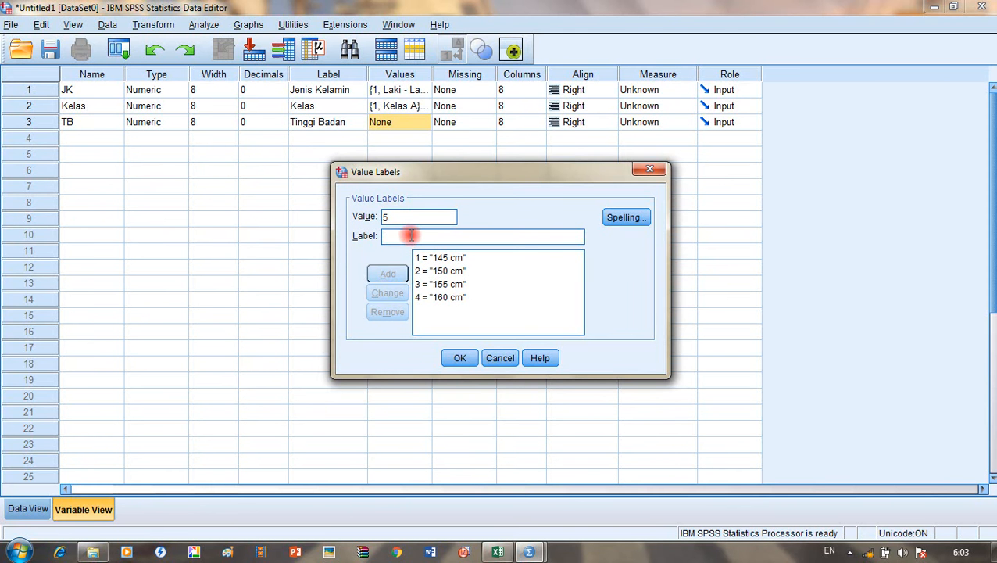
text(1)
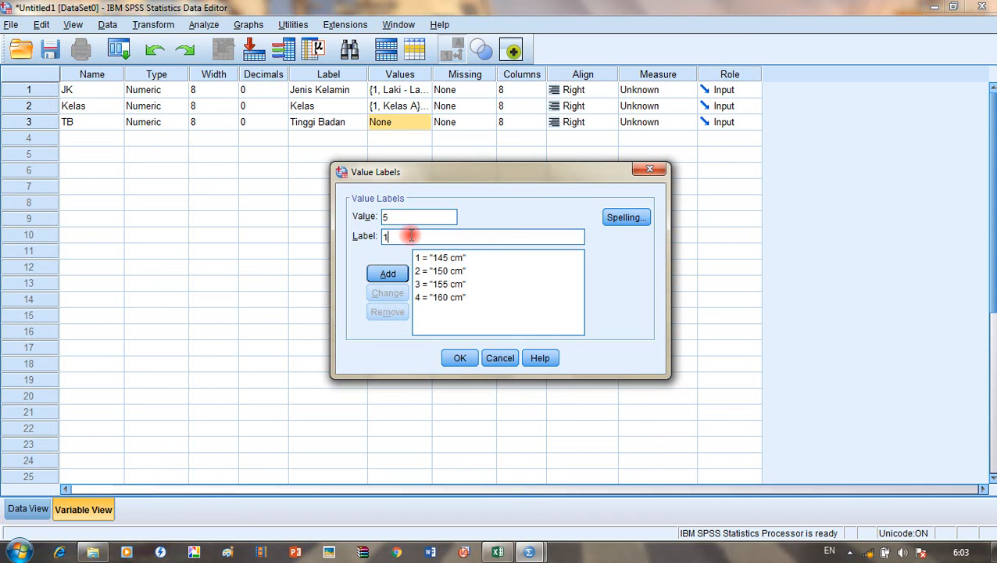
text(65 cm)
click(386, 274)
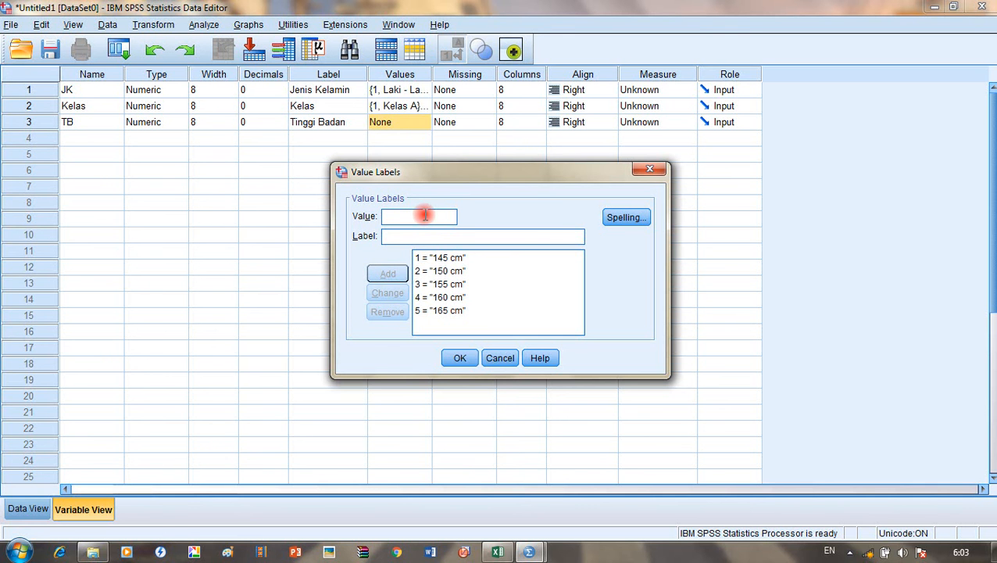
text(6)
click(439, 237)
text(170)
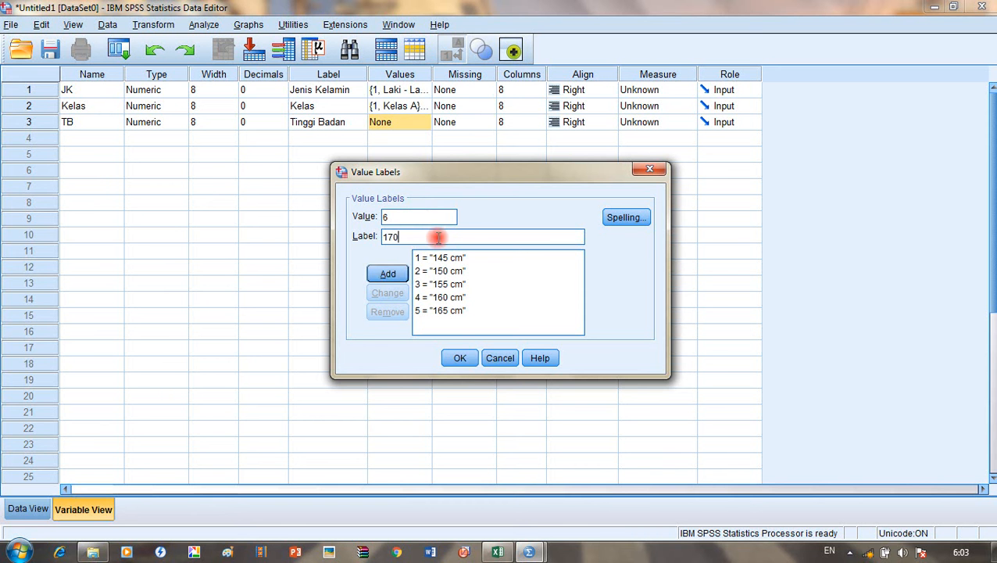
text( cm)
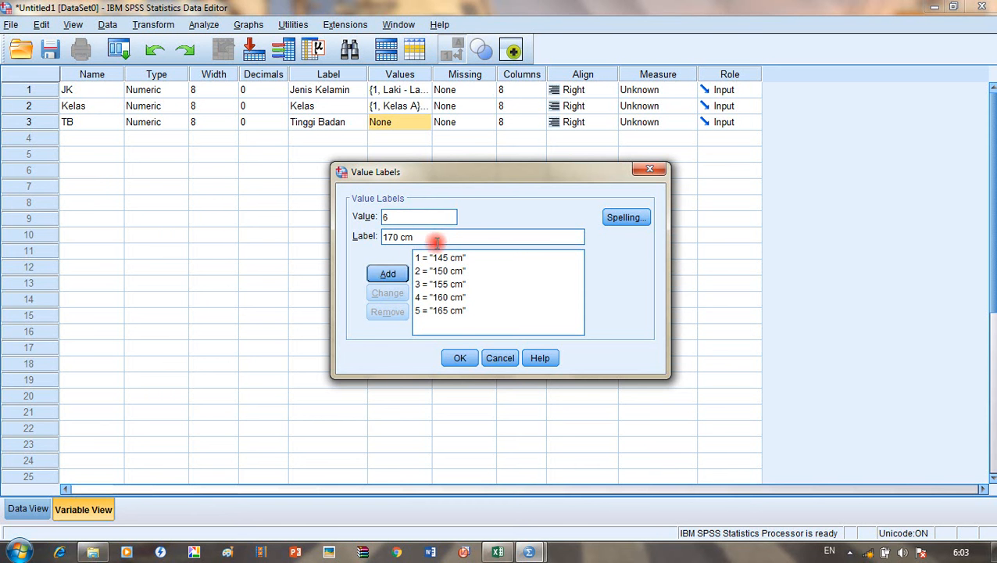
click(391, 274)
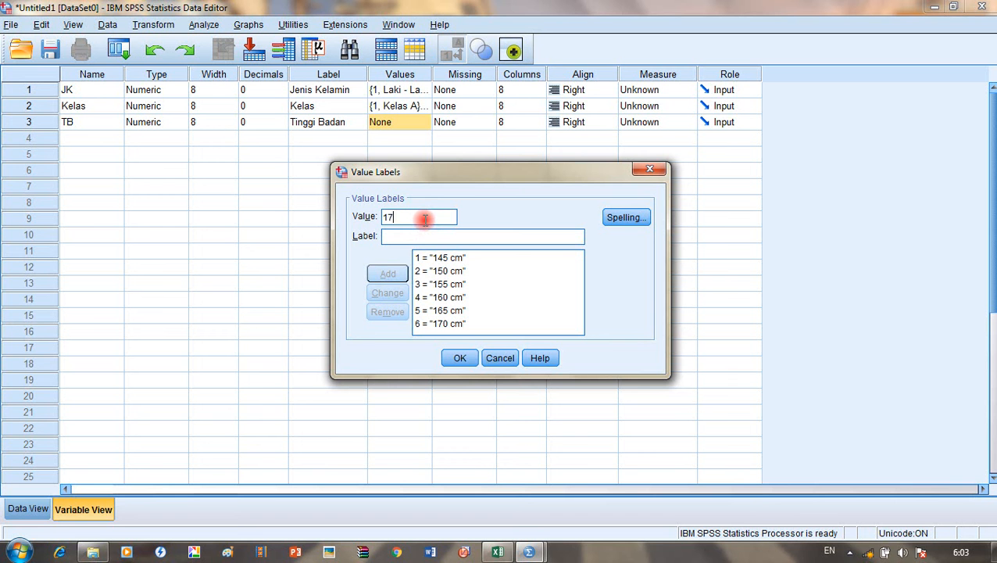
Step: Add 7 = 175 cm and 8 = 180 cm to TB's labels and confirm with OK
click(421, 239)
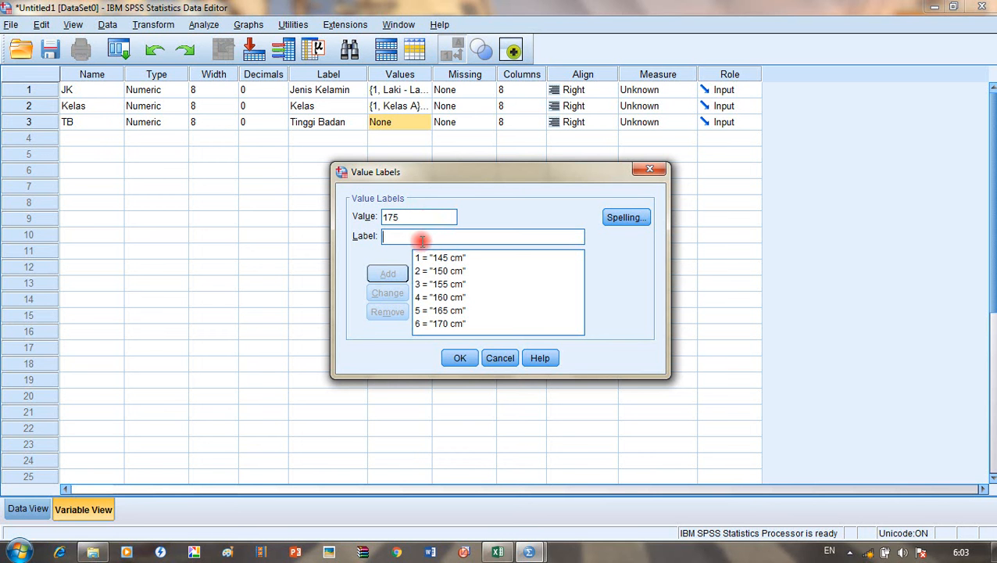
text(1)
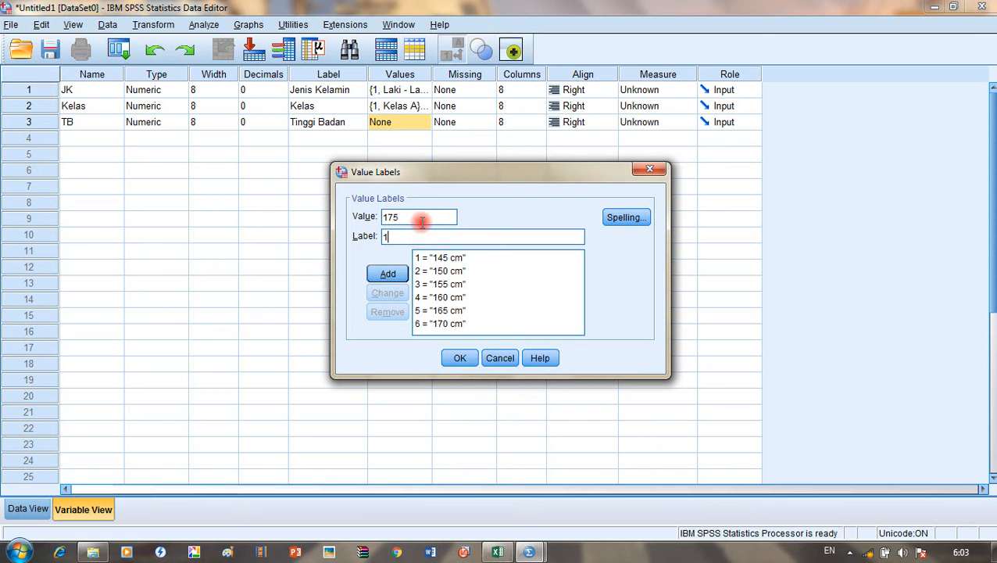
click(427, 216)
key(BackSpace)
text(7)
click(426, 238)
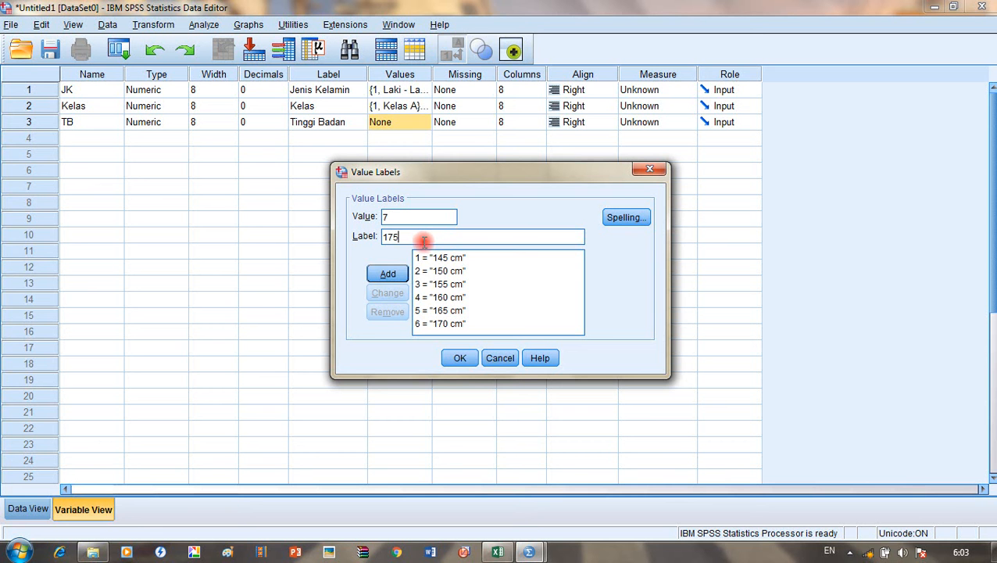
click(395, 275)
click(418, 215)
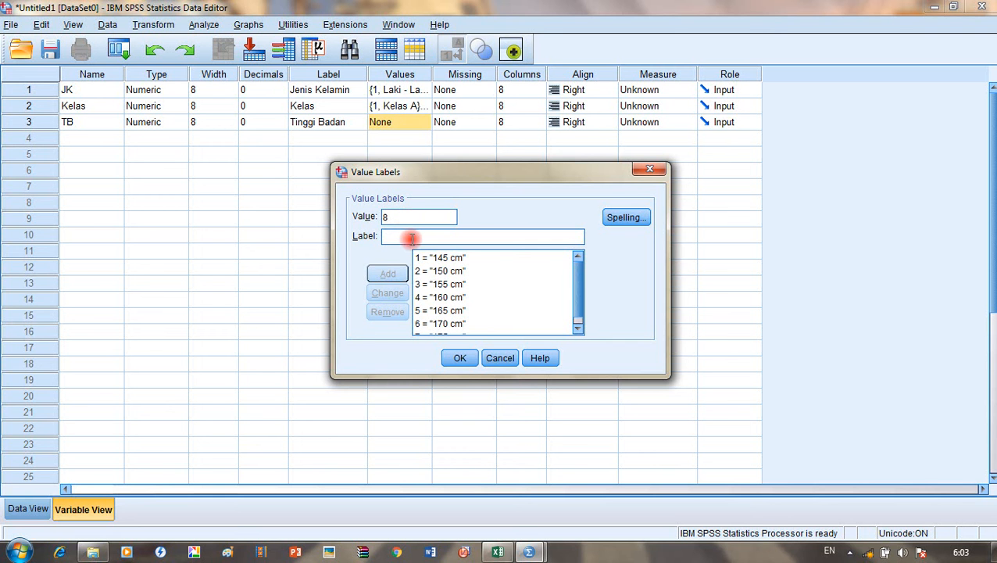
text(180)
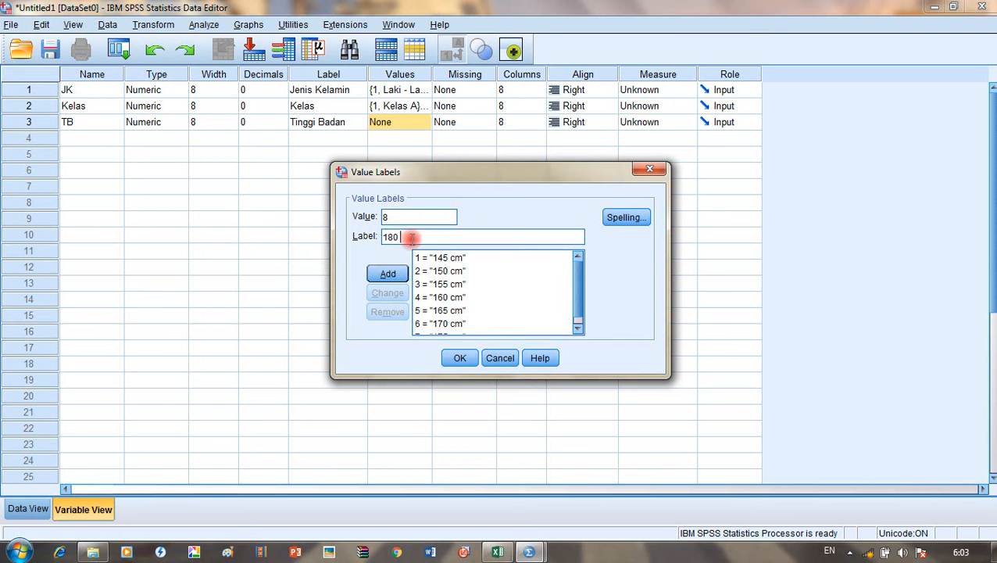
click(395, 271)
scroll(551, 303, down, 1)
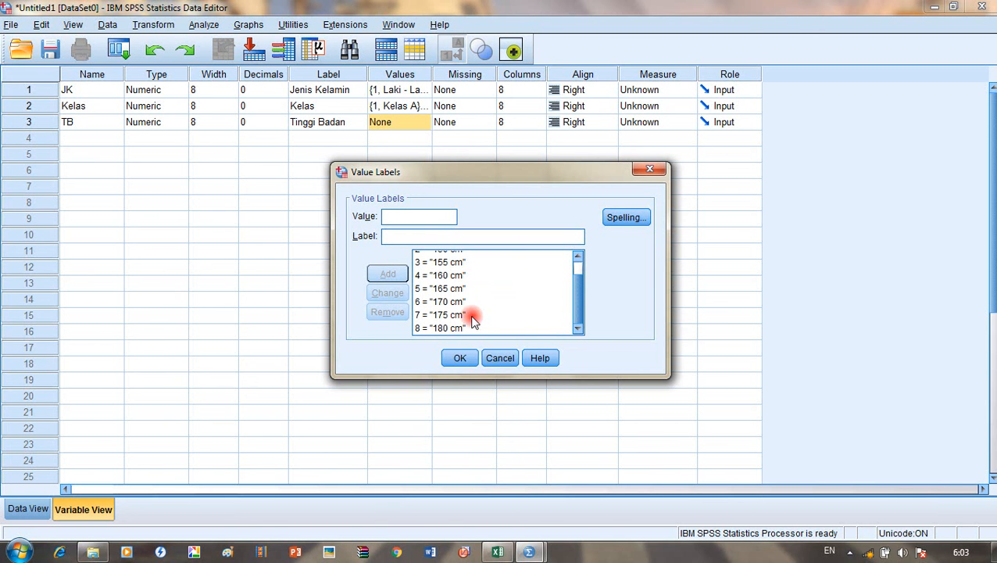
click(497, 551)
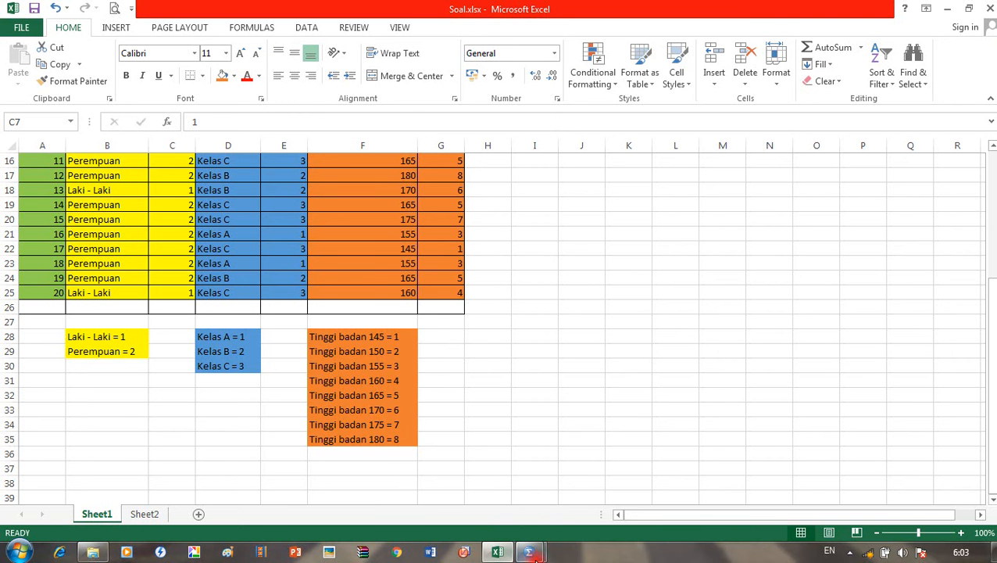
click(547, 553)
click(480, 485)
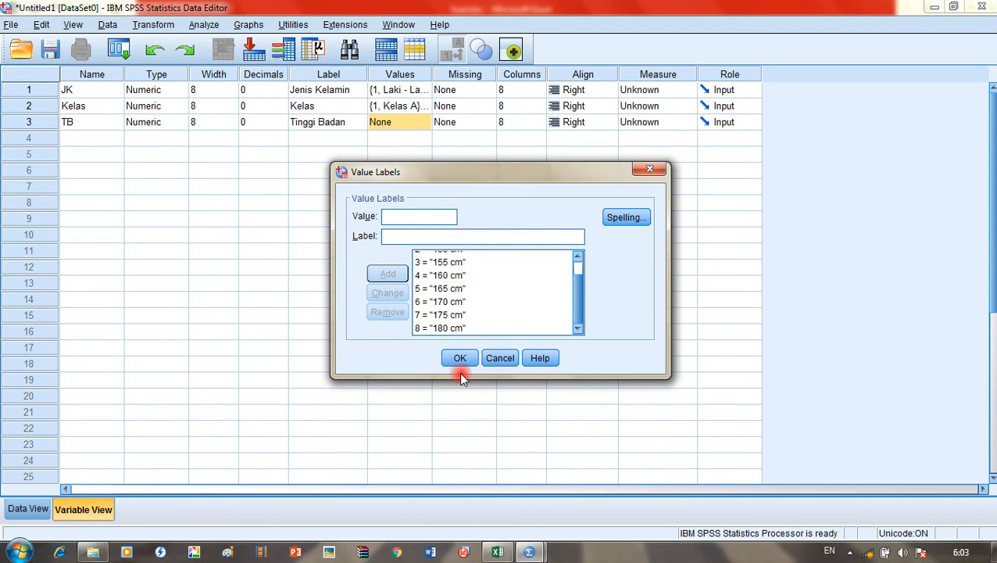
scroll(457, 305, up, 1)
scroll(455, 320, down, 1)
click(458, 359)
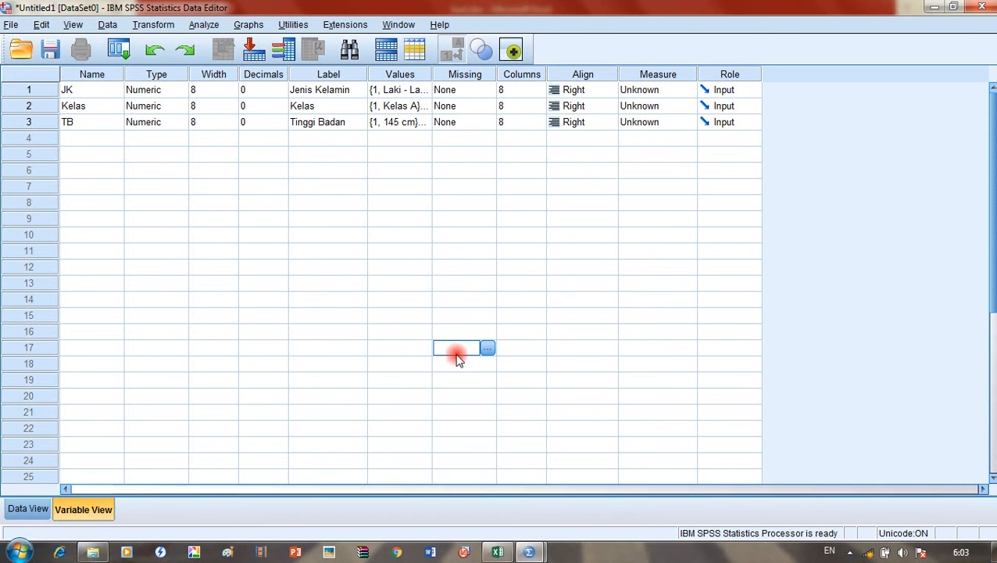
Step: Switch the Data Editor to Data View showing the empty JK, Kelas and TB columns
click(540, 282)
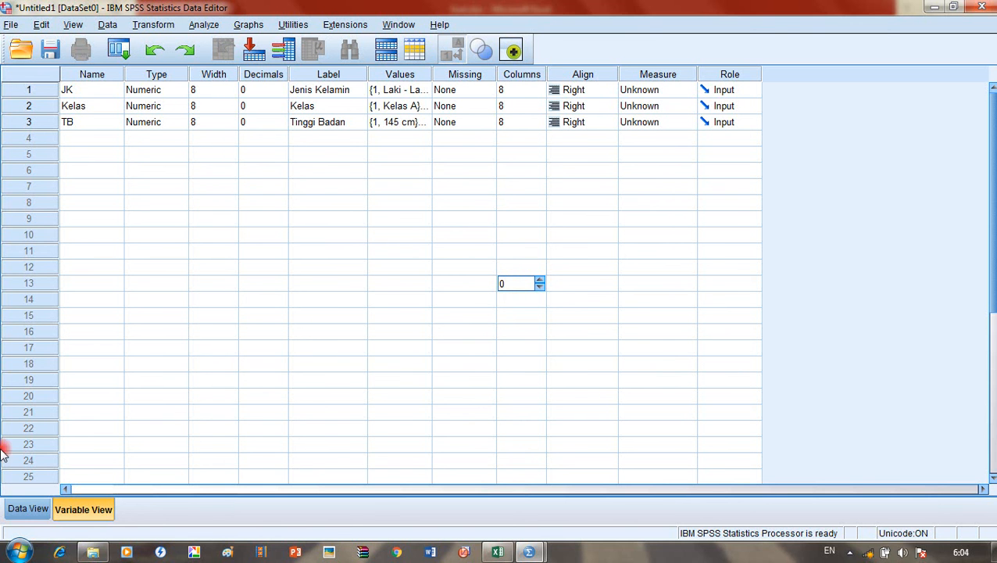
click(39, 511)
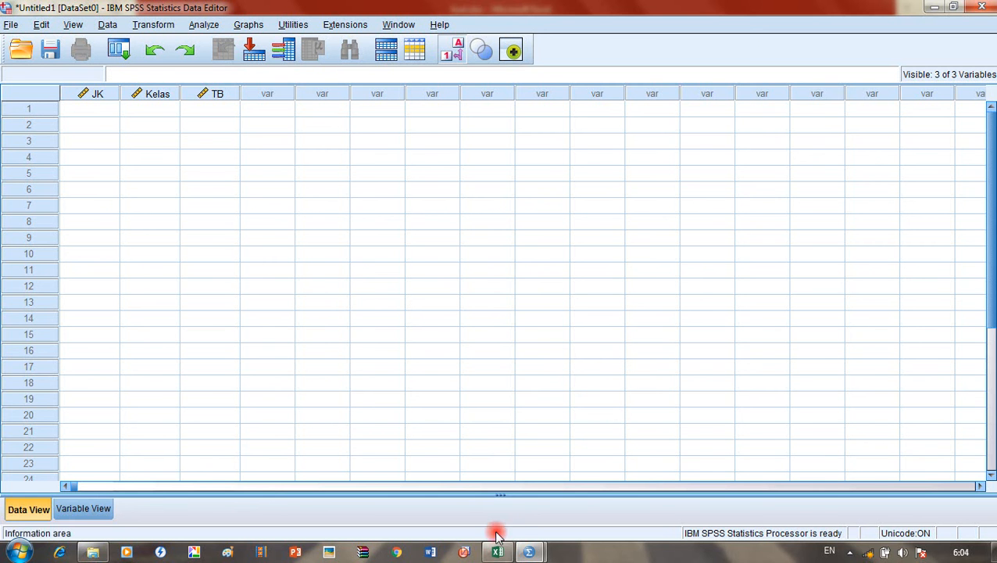
click(82, 509)
click(46, 509)
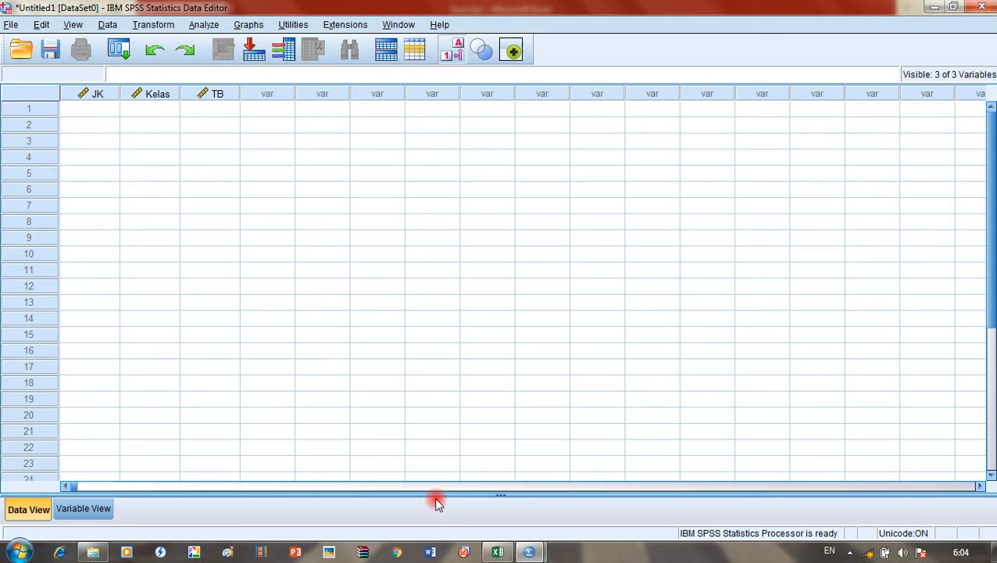
Step: Bring the Soal.xlsx workbook back to the front in Excel
click(497, 551)
click(100, 551)
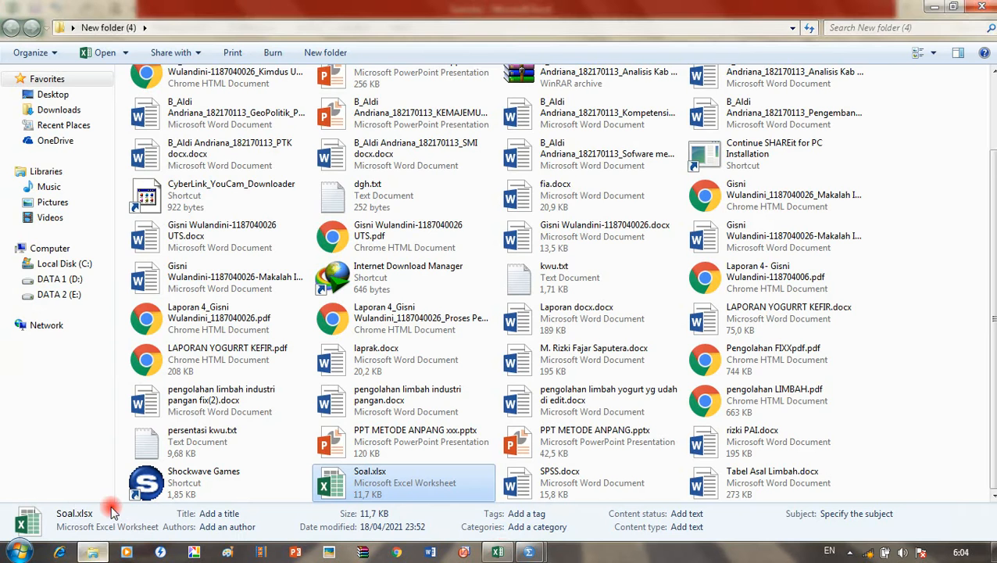
click(497, 552)
scroll(191, 303, up, 2)
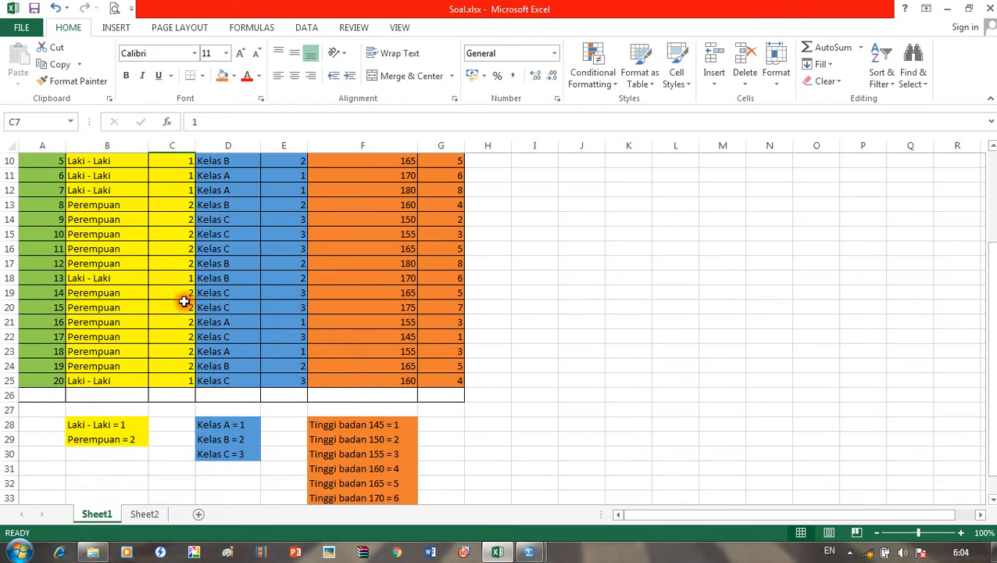
mouse_move(528, 551)
click(465, 515)
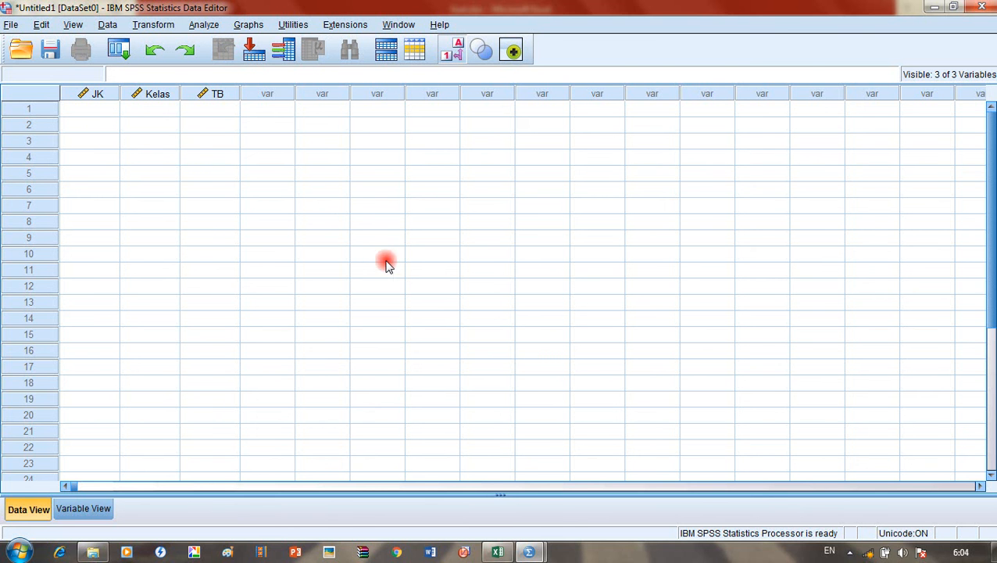
click(498, 548)
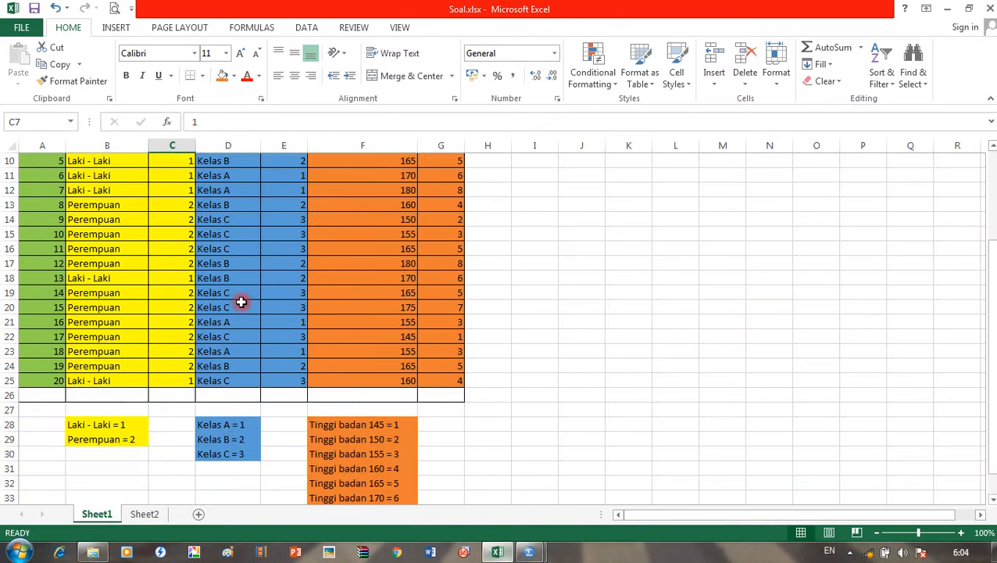
Step: Copy the Kode cells C6:C25 from Excel and paste them into SPSS's JK column from row 1
scroll(238, 300, up, 3)
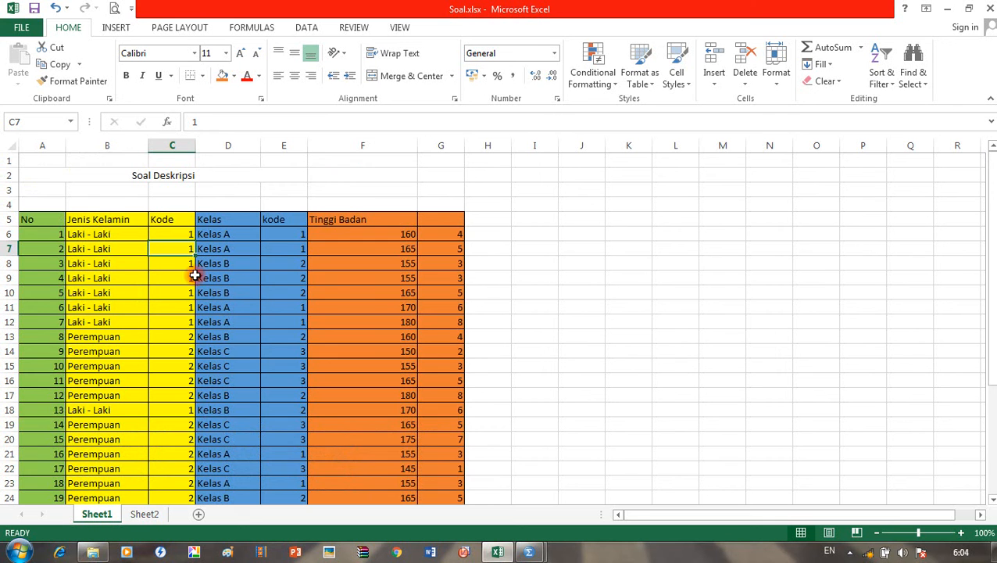
click(167, 233)
drag(167, 232, 179, 478)
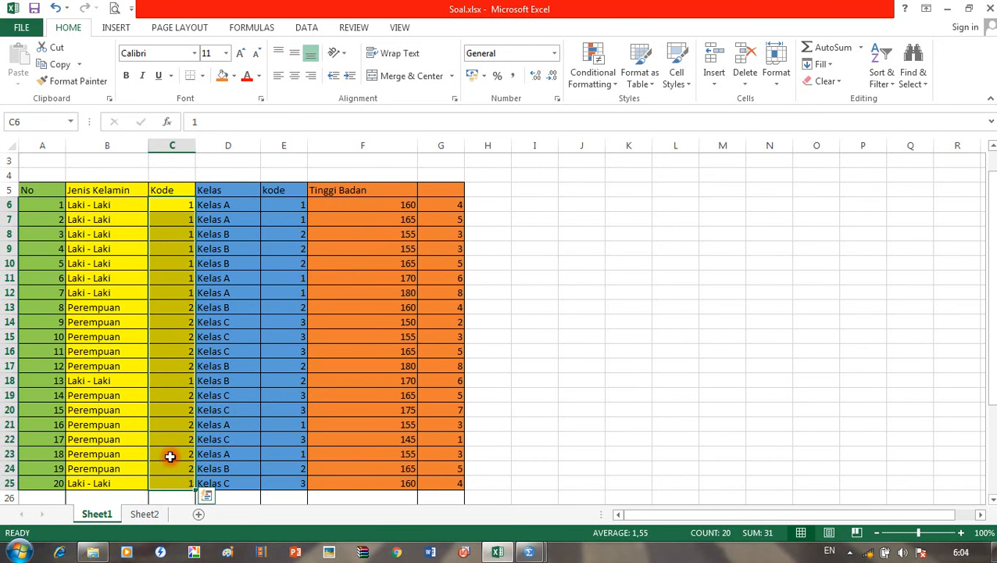
right_click(167, 456)
click(204, 192)
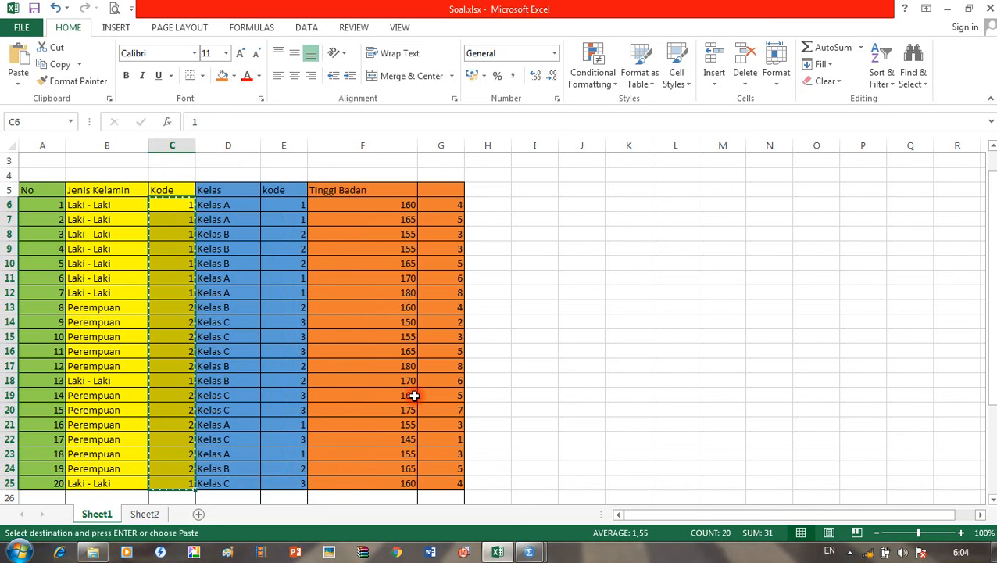
click(529, 552)
click(109, 112)
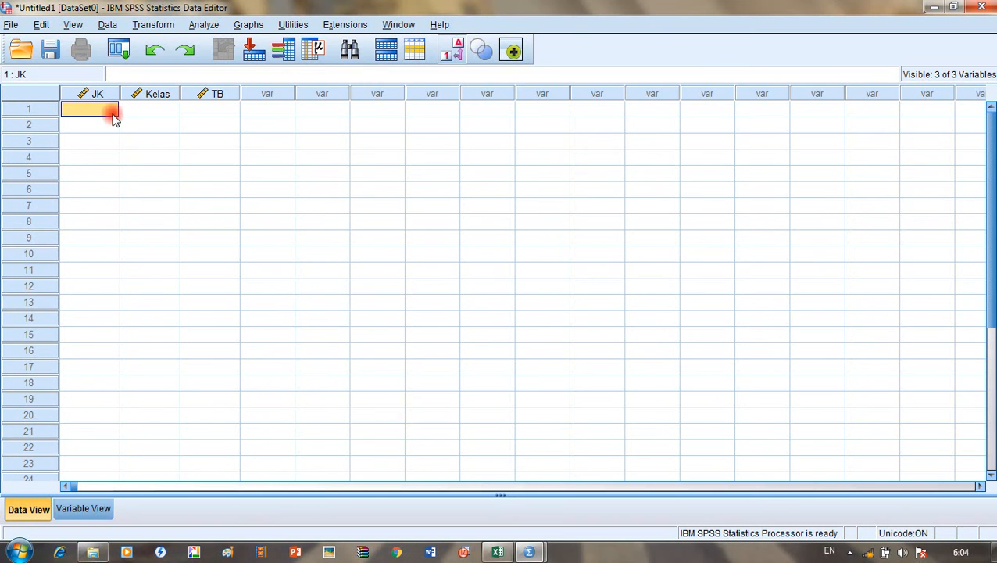
key(ctrl+v)
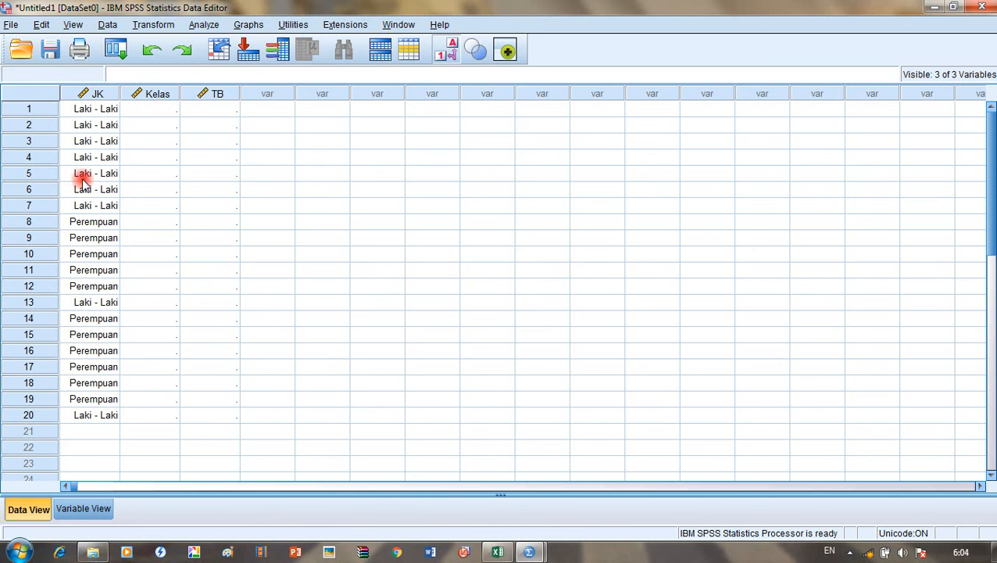
click(169, 112)
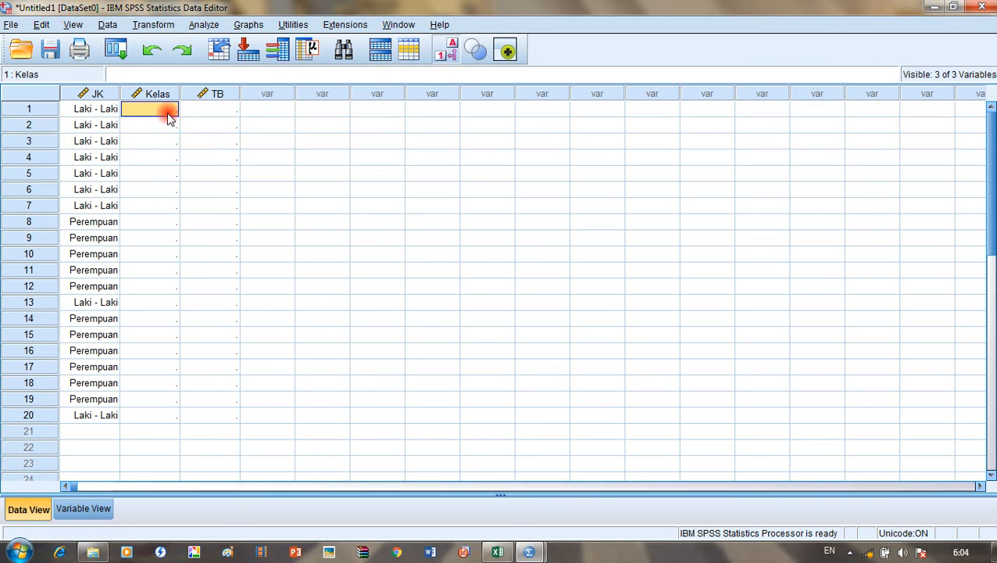
click(498, 552)
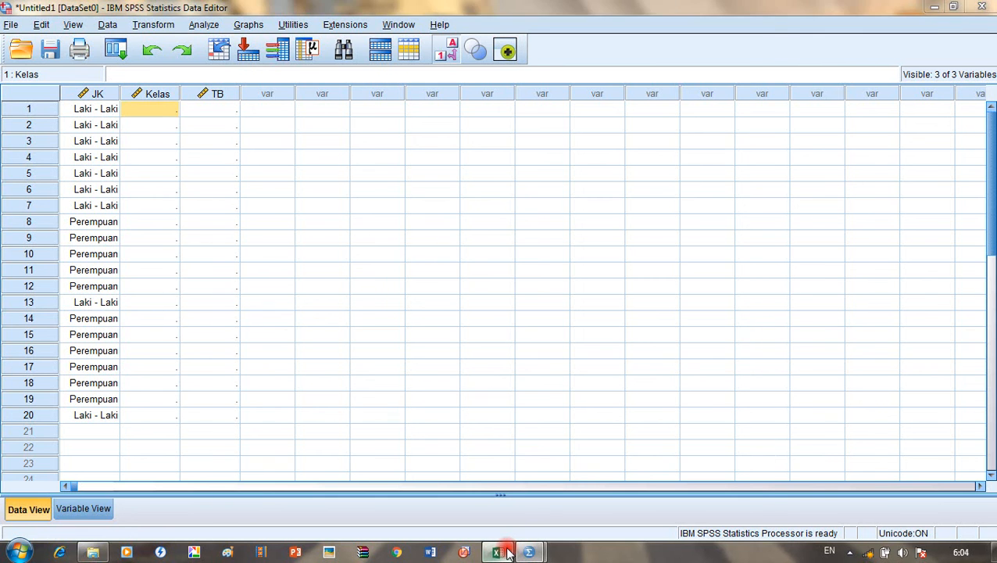
Step: Copy the class codes E6:E25 from Excel and paste them into the Kelas column
click(285, 204)
drag(285, 204, 296, 438)
right_click(297, 439)
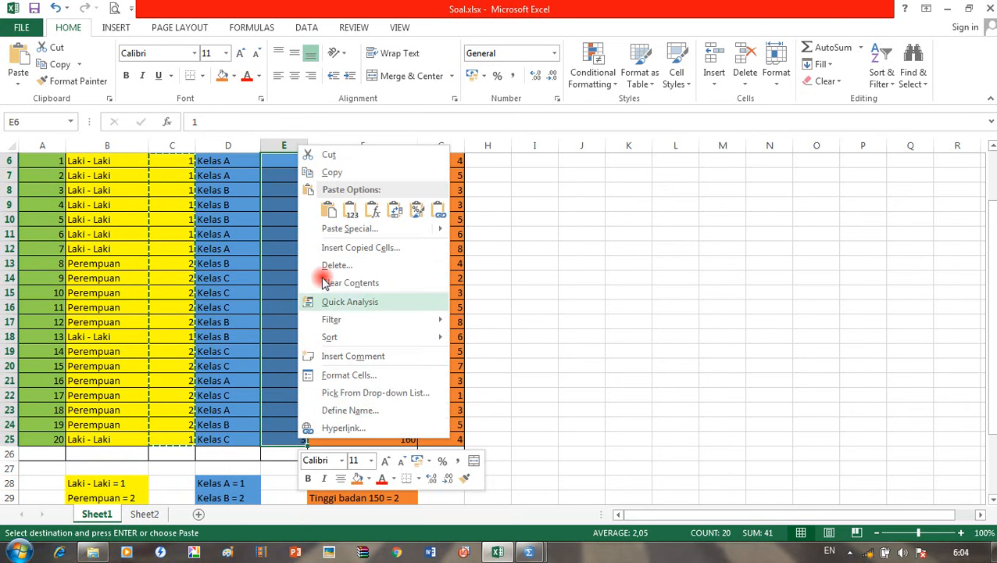
click(328, 175)
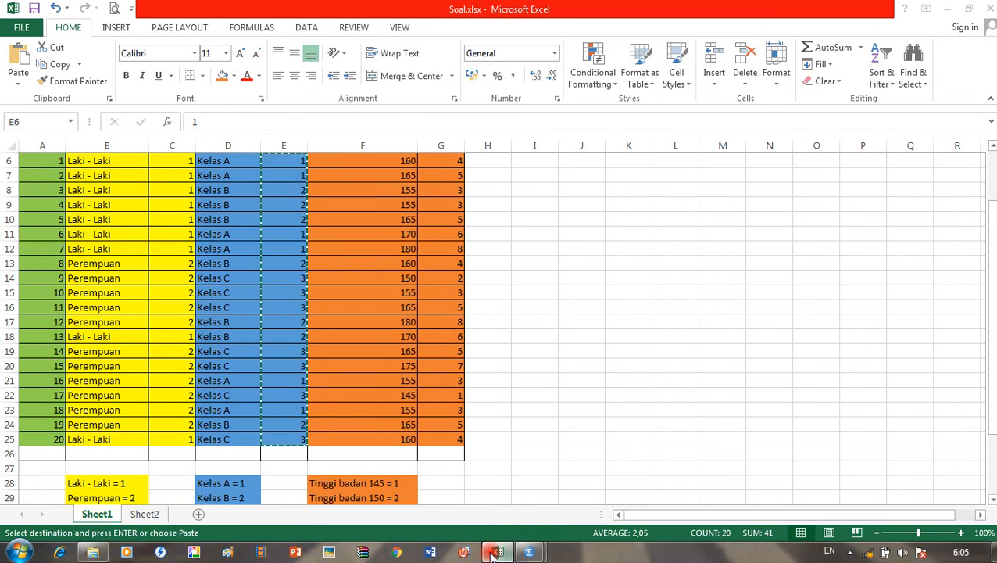
click(529, 551)
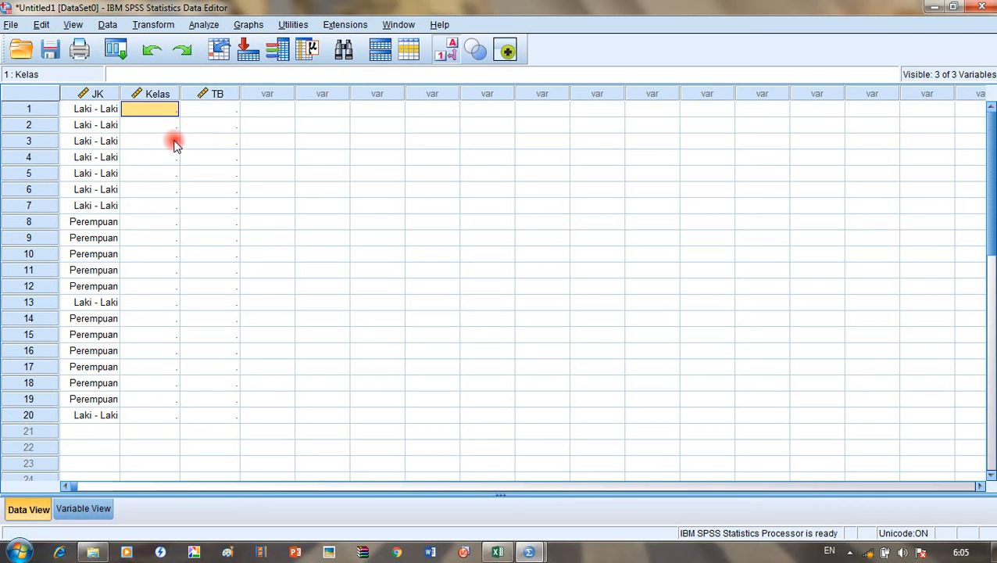
key(ctrl+v)
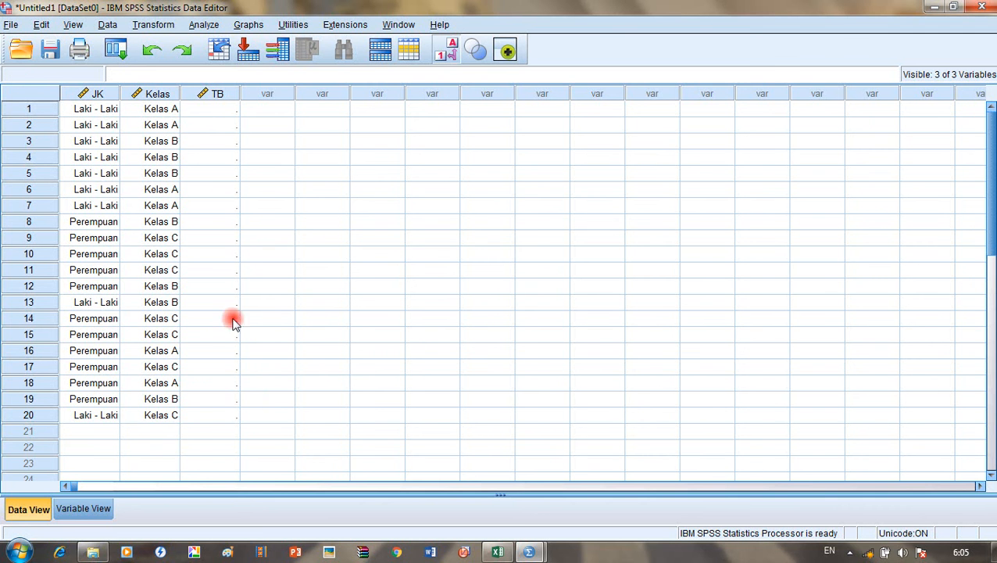
Step: Copy the height codes G6:G25 from Excel and paste them into TB from row 1
click(508, 553)
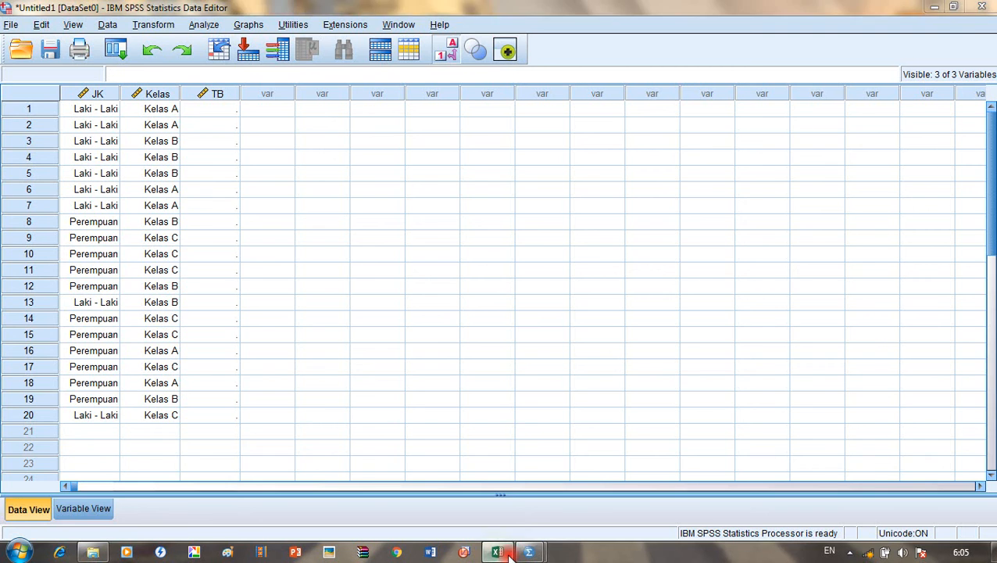
scroll(378, 240, up, 2)
drag(439, 236, 439, 479)
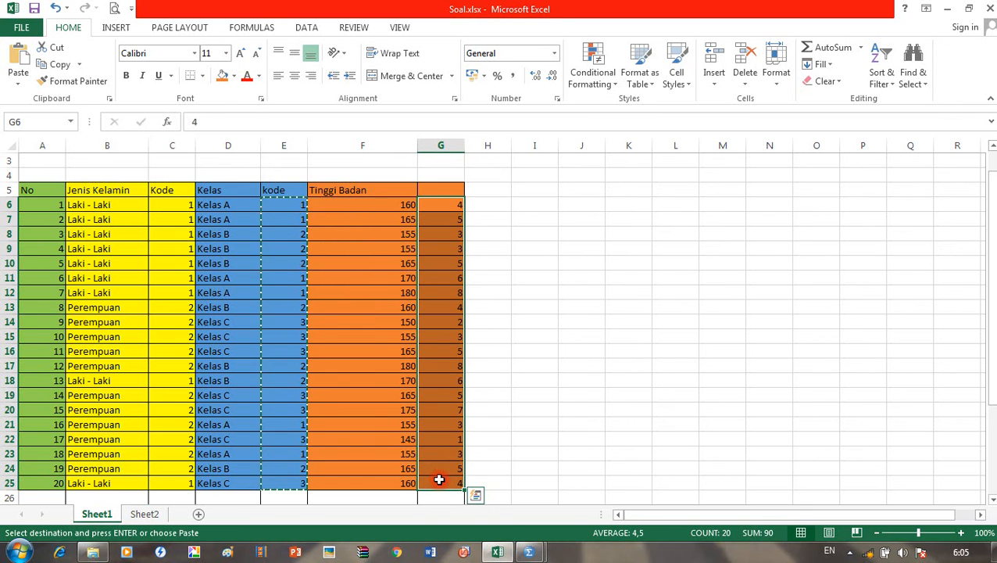
key(ctrl+c)
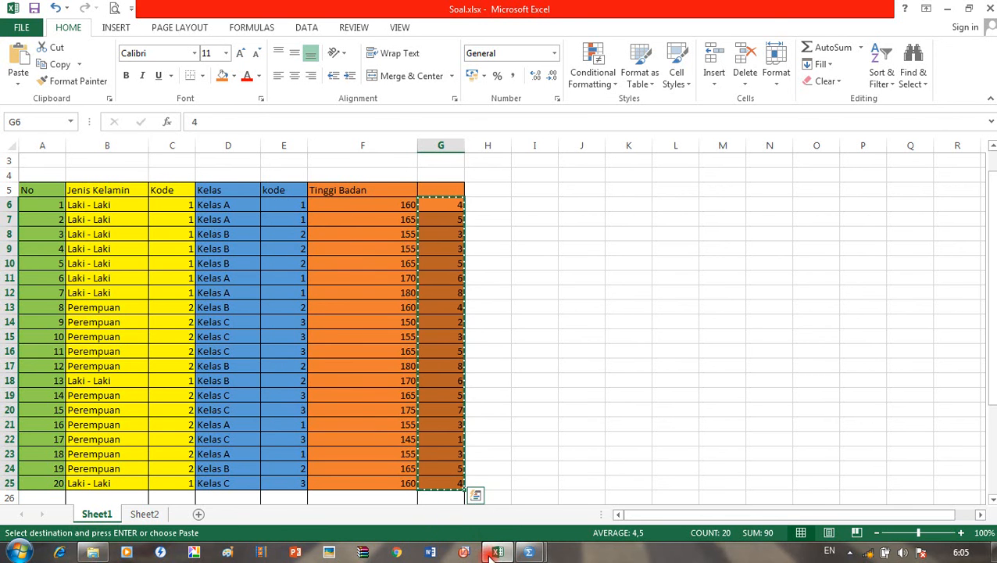
key(alt+Tab)
click(200, 113)
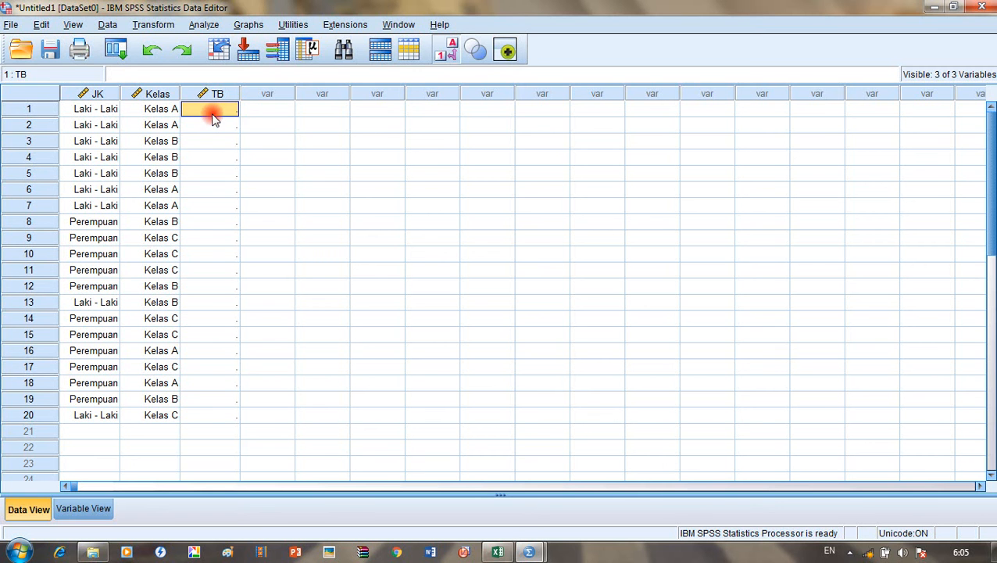
key(ctrl+v)
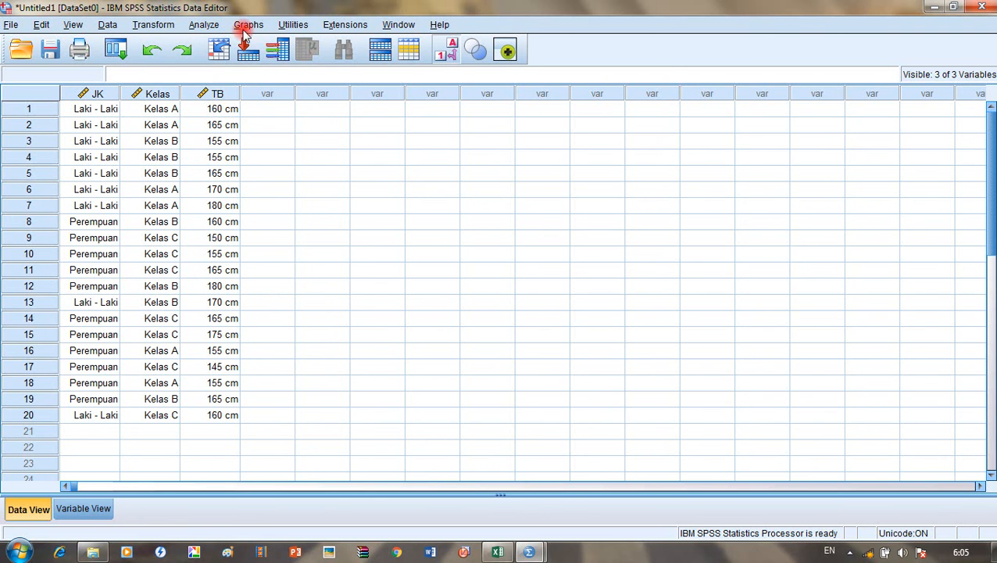
Step: Open Analyze > Descriptive Statistics > Frequencies and move Jenis Kelamin [JK] into Variable(s)
click(196, 25)
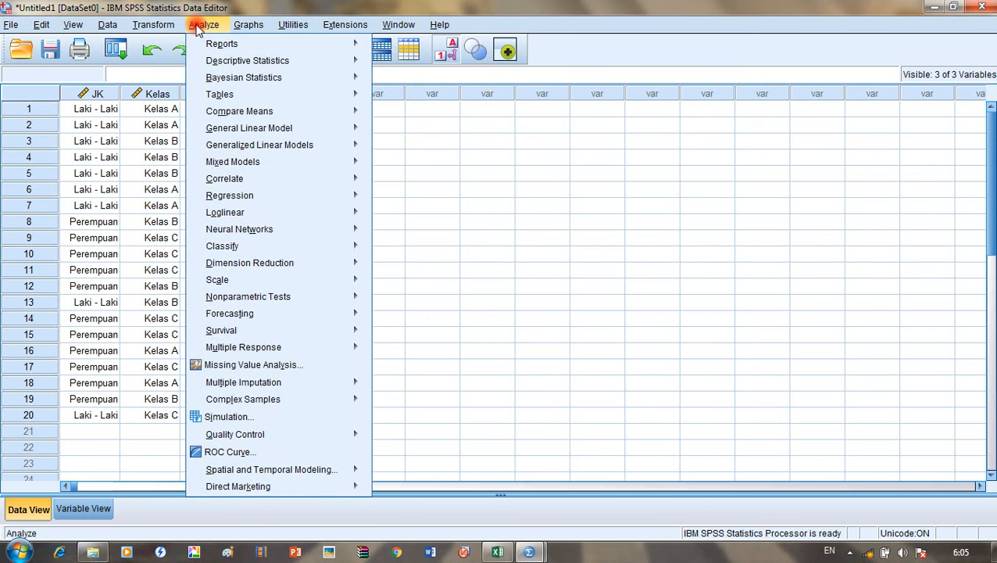
click(287, 67)
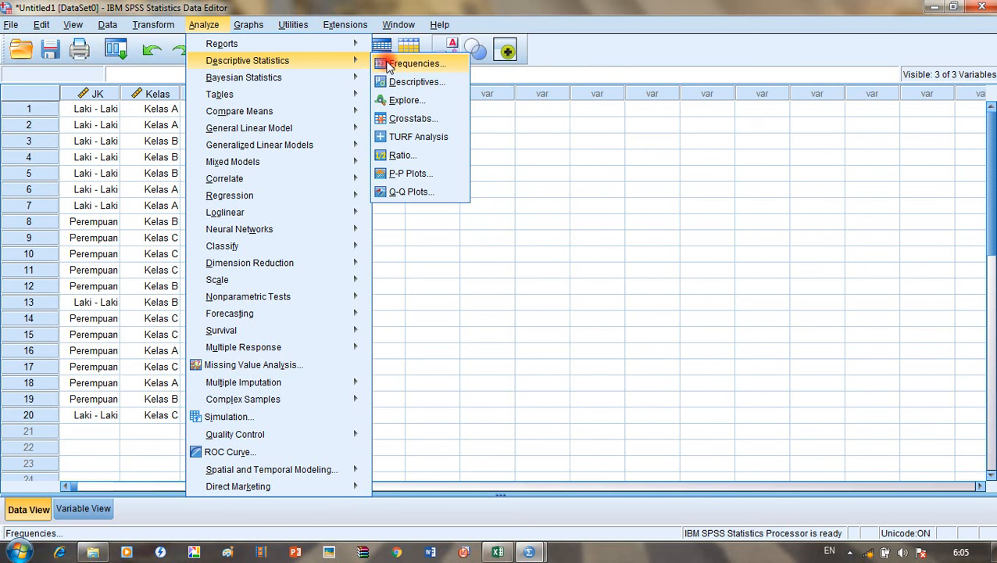
click(386, 63)
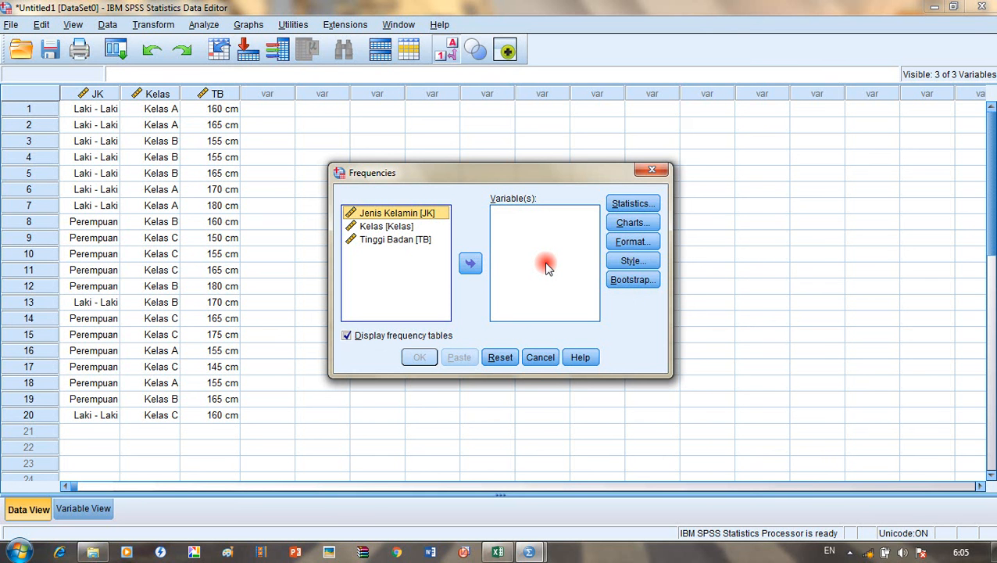
click(472, 265)
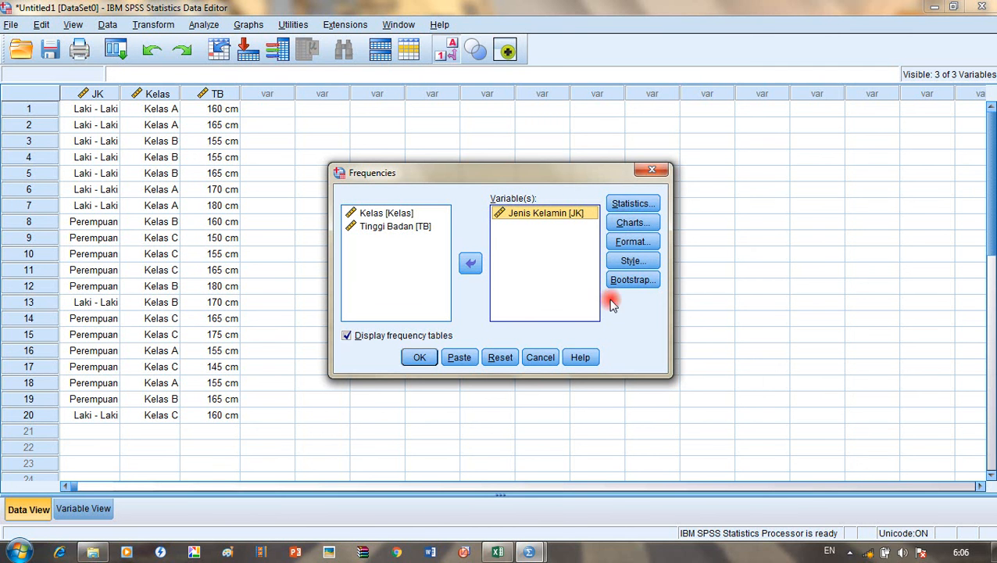
Step: Tick Mean, Median and Mode in the Frequencies statistics options
click(633, 203)
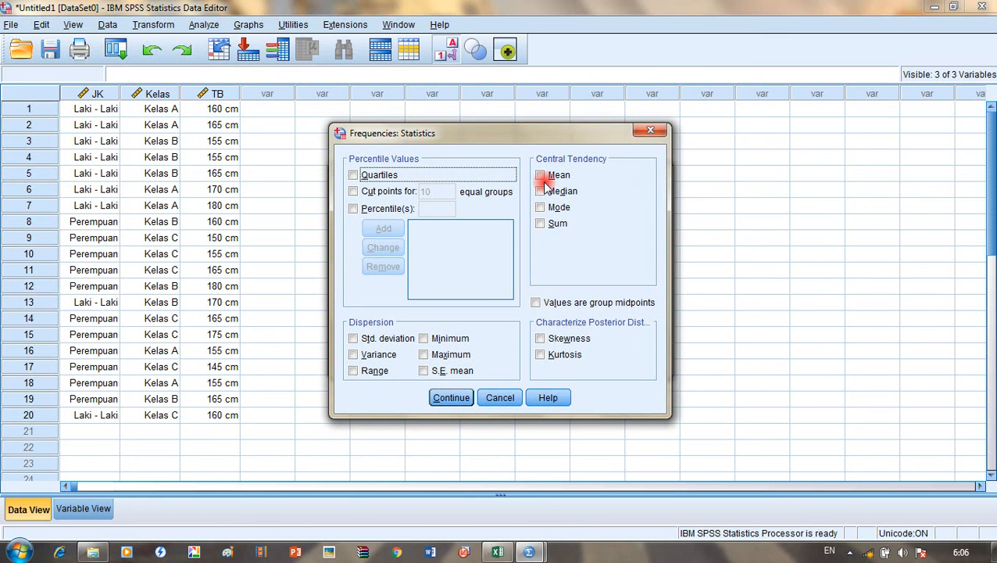
click(540, 175)
click(540, 191)
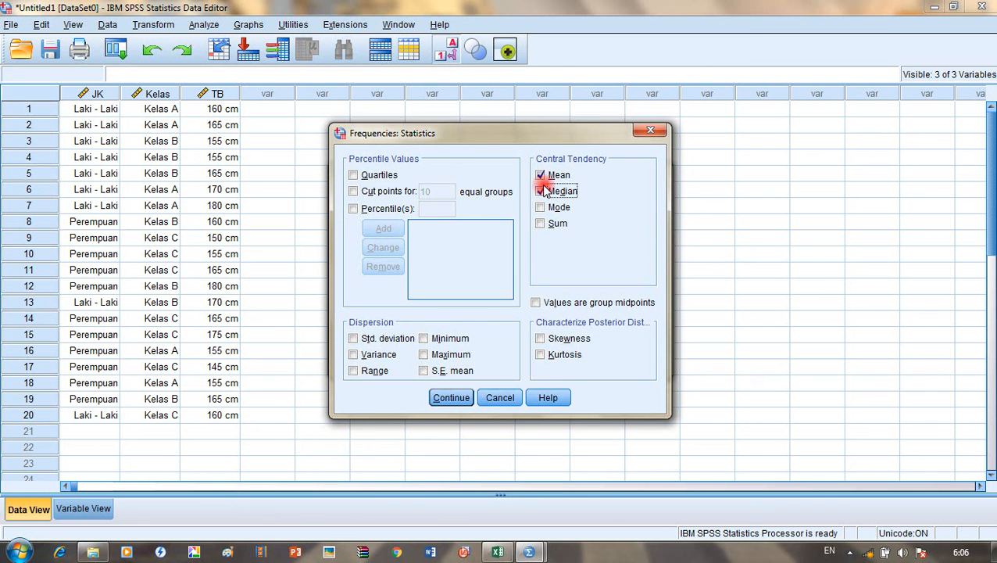
click(541, 207)
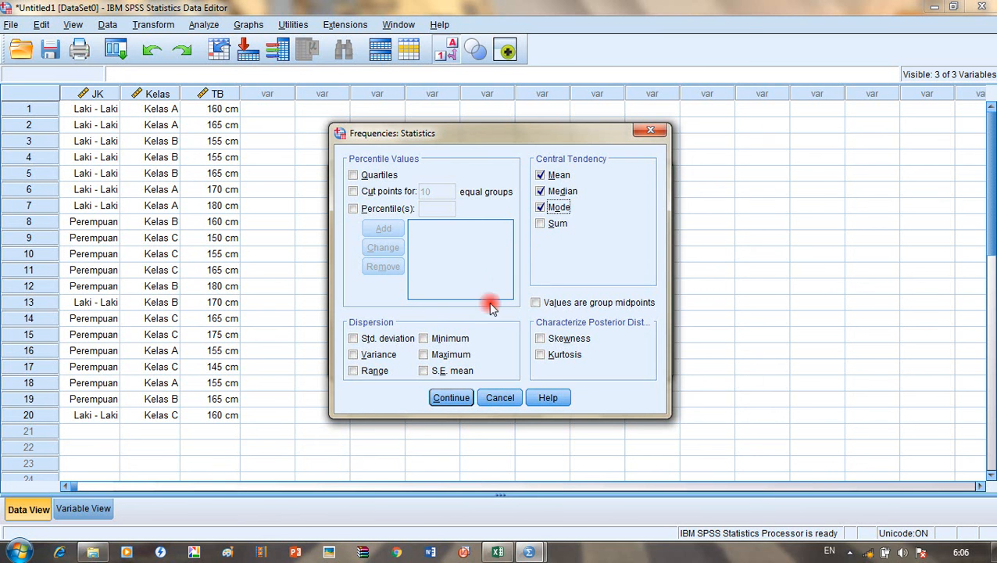
click(452, 398)
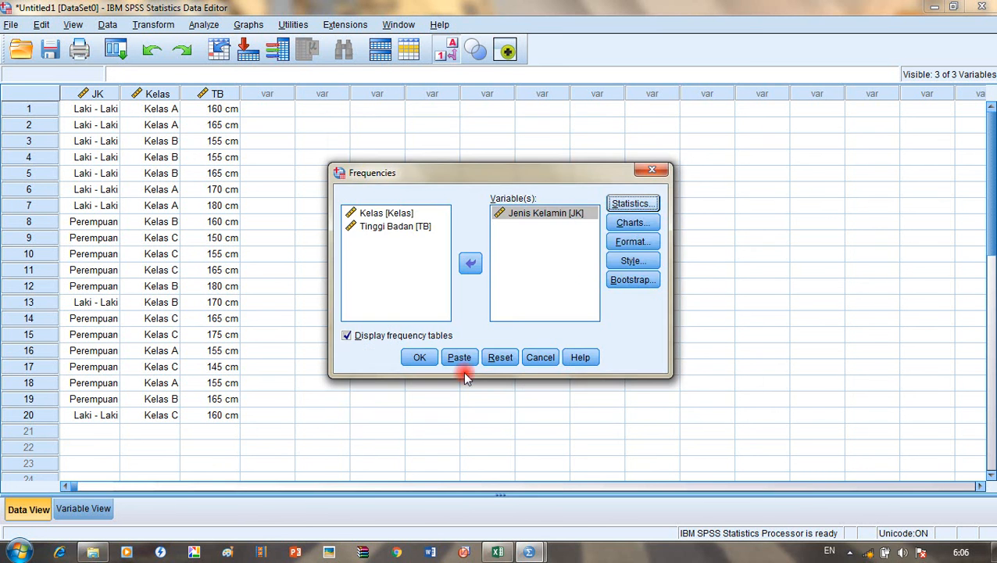
Step: Set the Frequencies chart type to a pie chart of frequencies
click(632, 225)
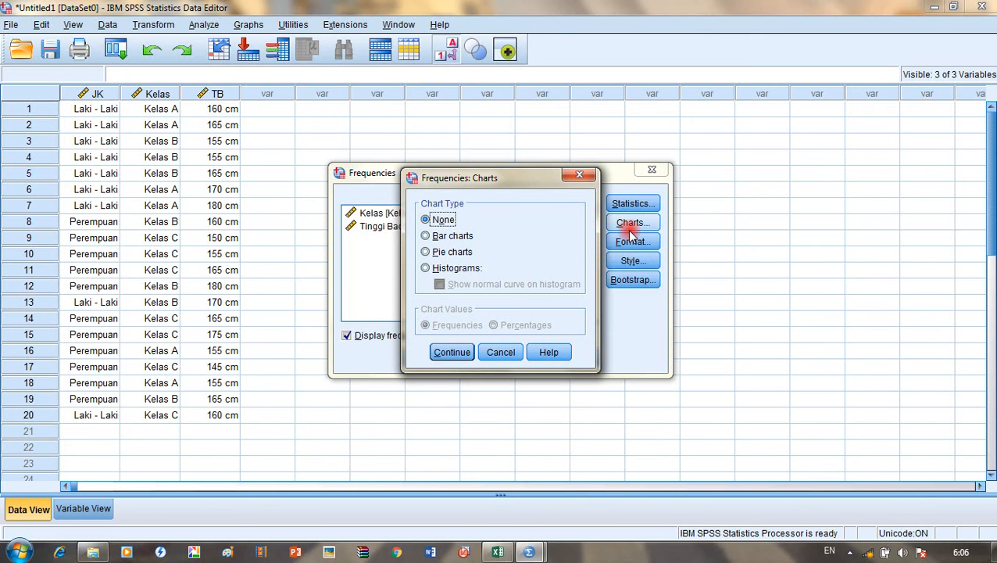
click(457, 255)
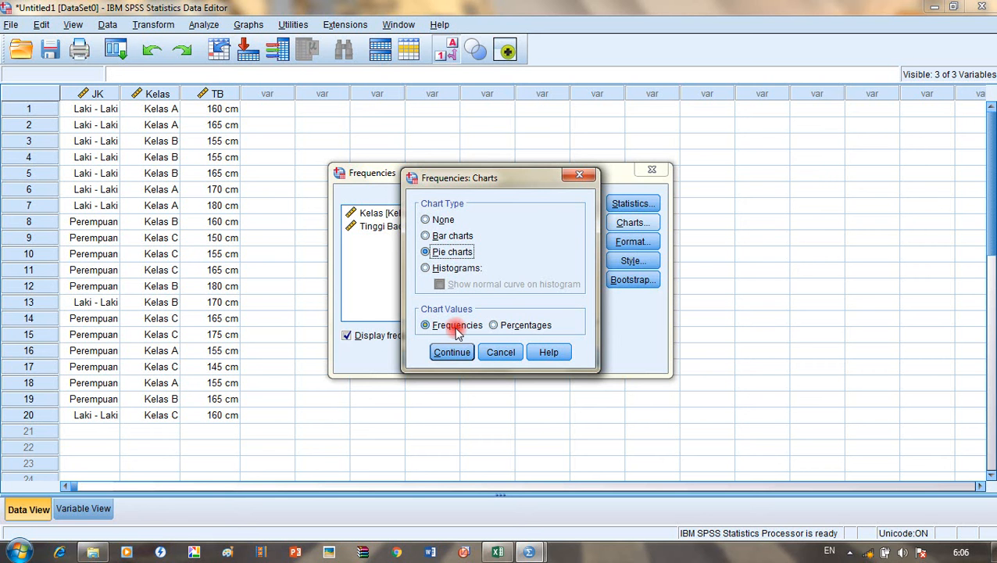
click(454, 352)
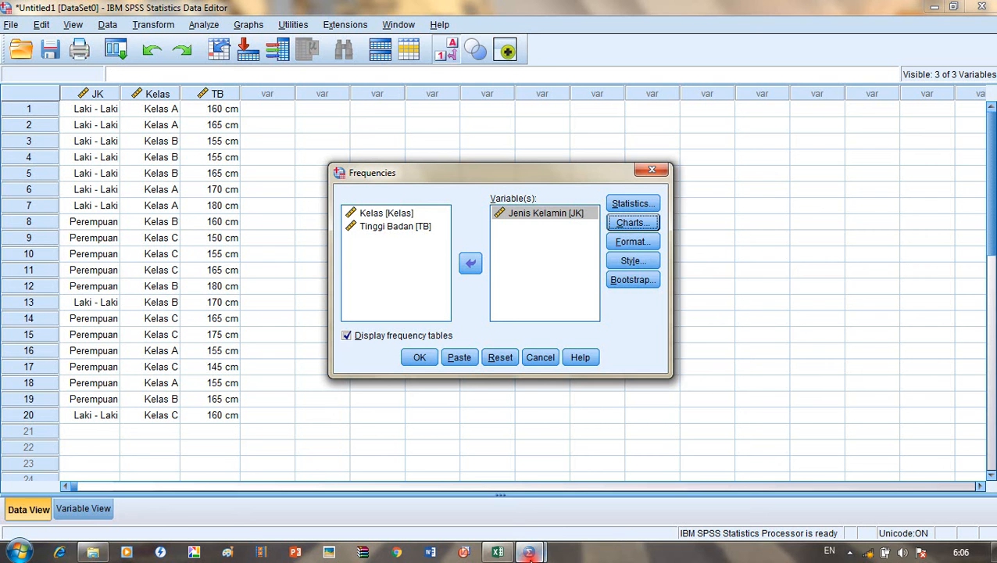
mouse_move(529, 552)
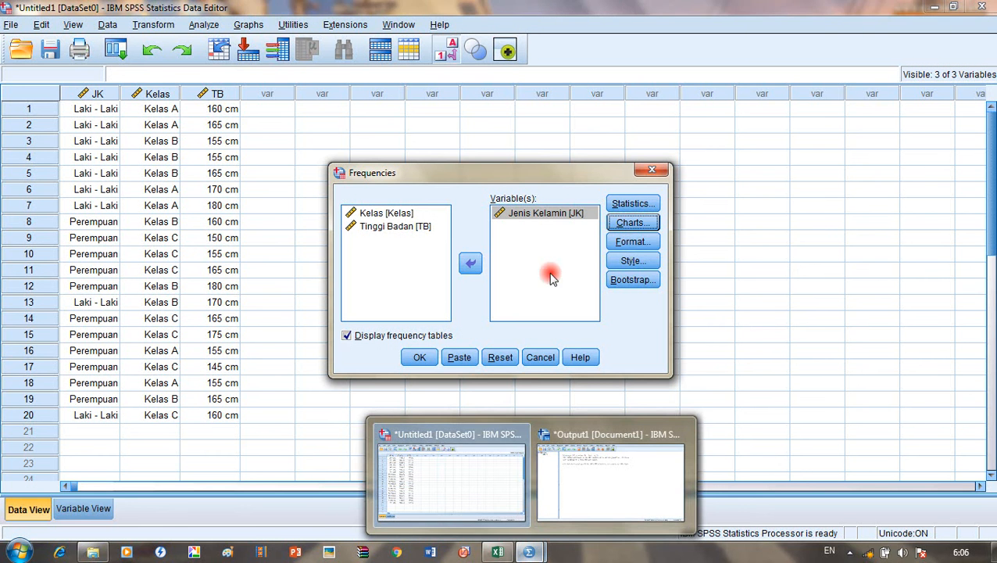
Step: Run the Jenis Kelamin frequency analysis from the Frequencies dialog
click(563, 253)
click(422, 359)
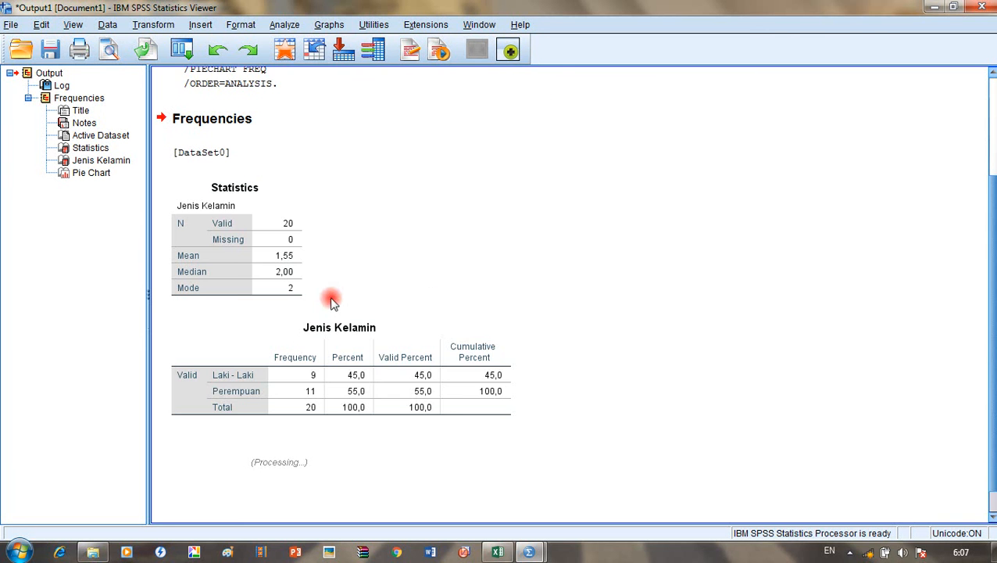
scroll(540, 201, up, 1)
scroll(540, 211, down, 3)
scroll(537, 227, down, 3)
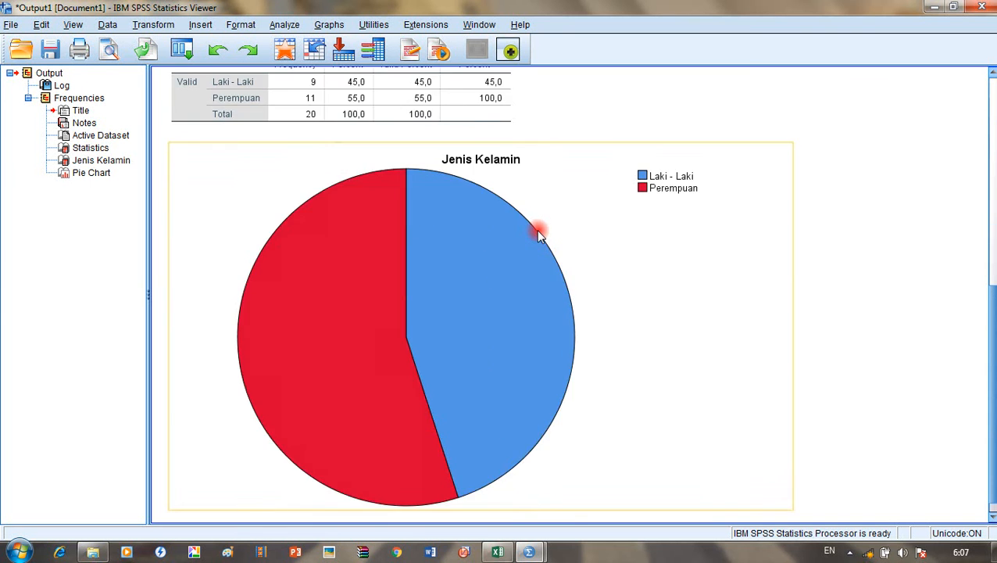
scroll(538, 225, up, 4)
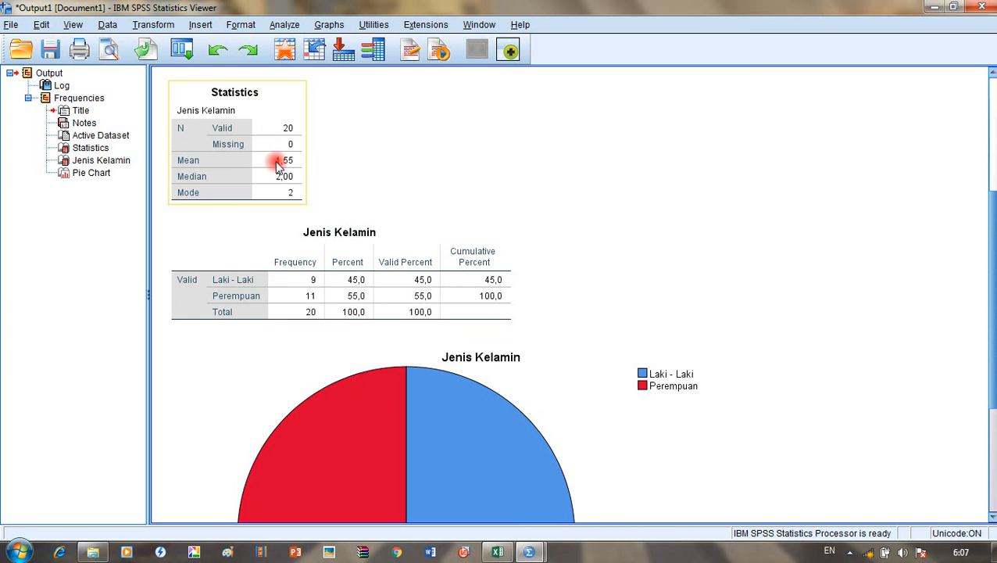
Step: Review the output (9 Laki - Laki, 11 Perempuan, mean 1,55) and select the pie chart
click(221, 210)
scroll(274, 222, down, 1)
scroll(261, 238, down, 1)
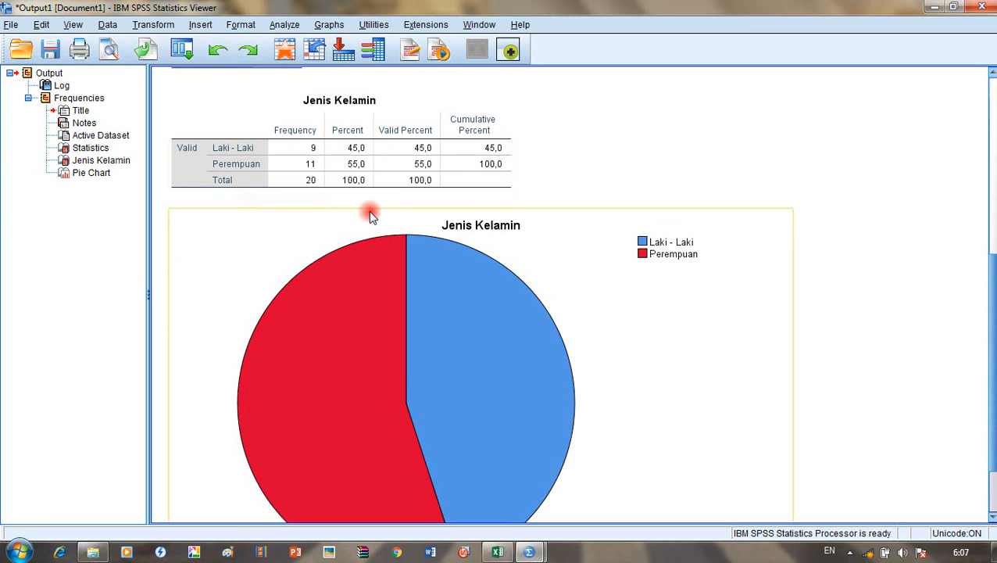
scroll(555, 344, down, 2)
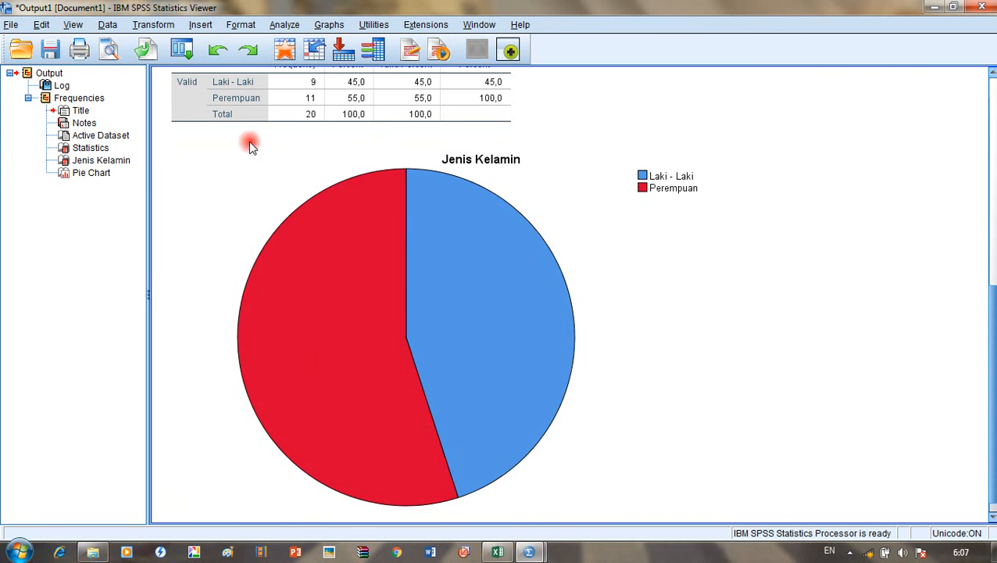
scroll(472, 288, down, 1)
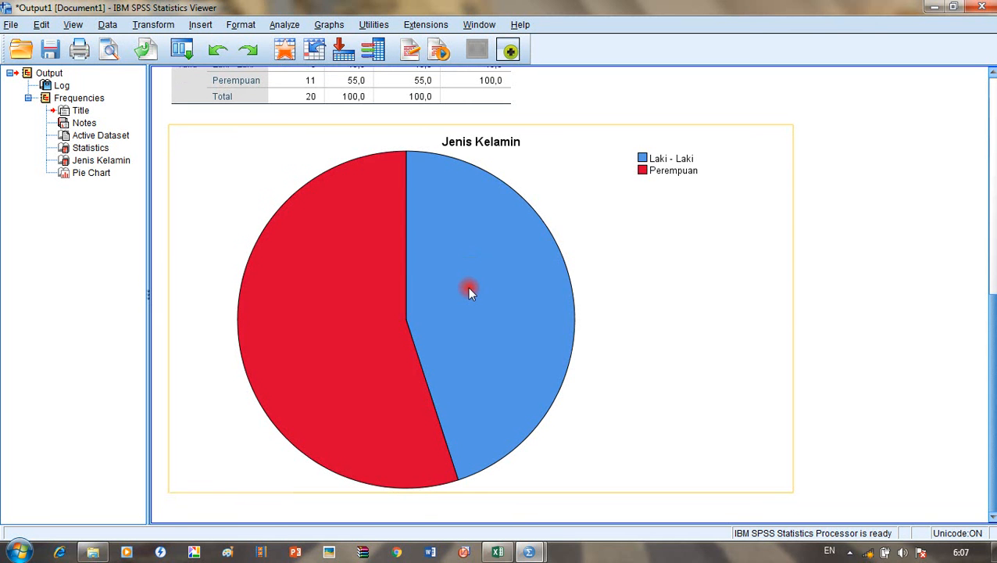
click(371, 281)
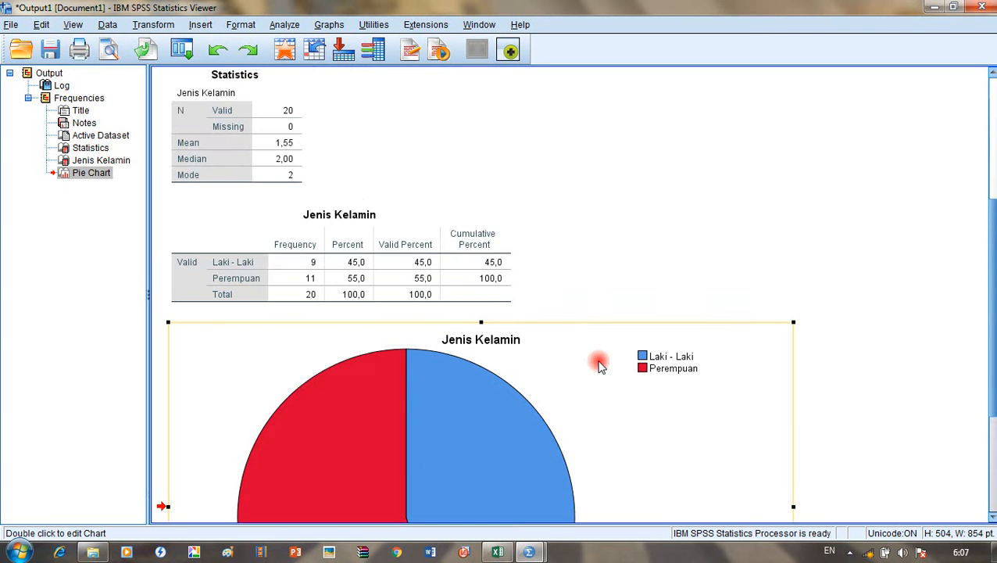
scroll(506, 331, down, 5)
click(529, 551)
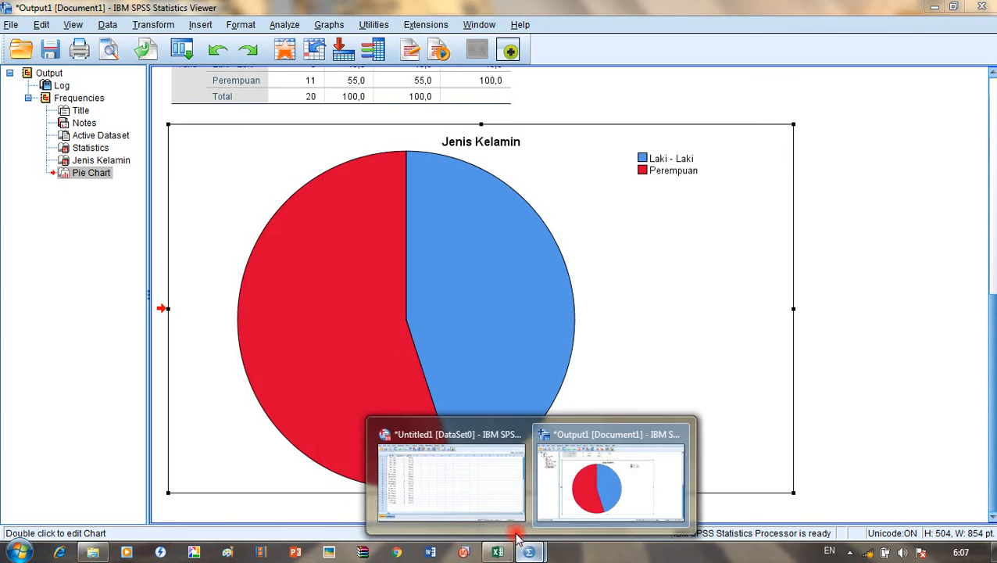
Step: Reopen Frequencies and replace Jenis Kelamin with Kelas as the analysed variable
click(479, 477)
click(205, 24)
mouse_move(242, 61)
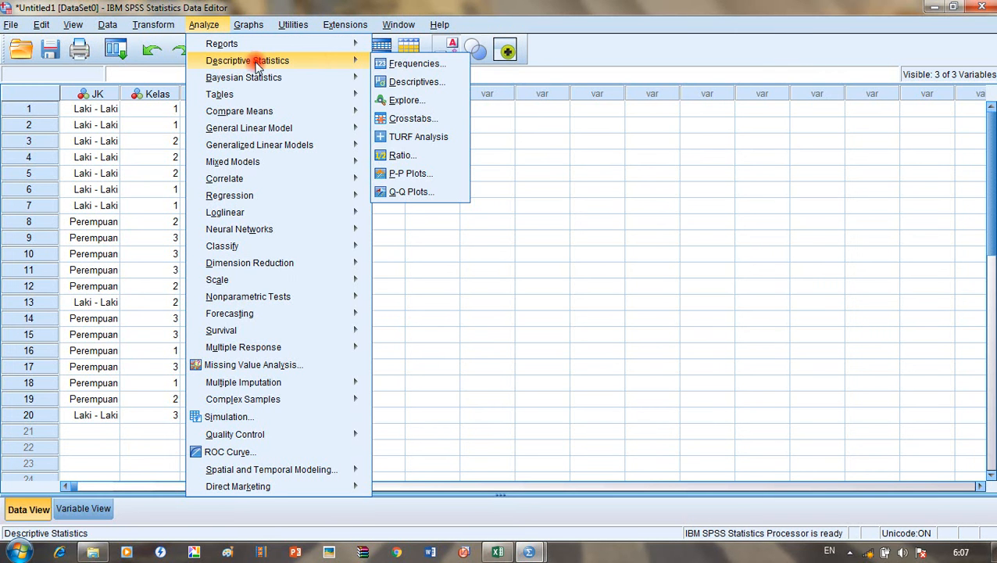
click(396, 64)
click(518, 212)
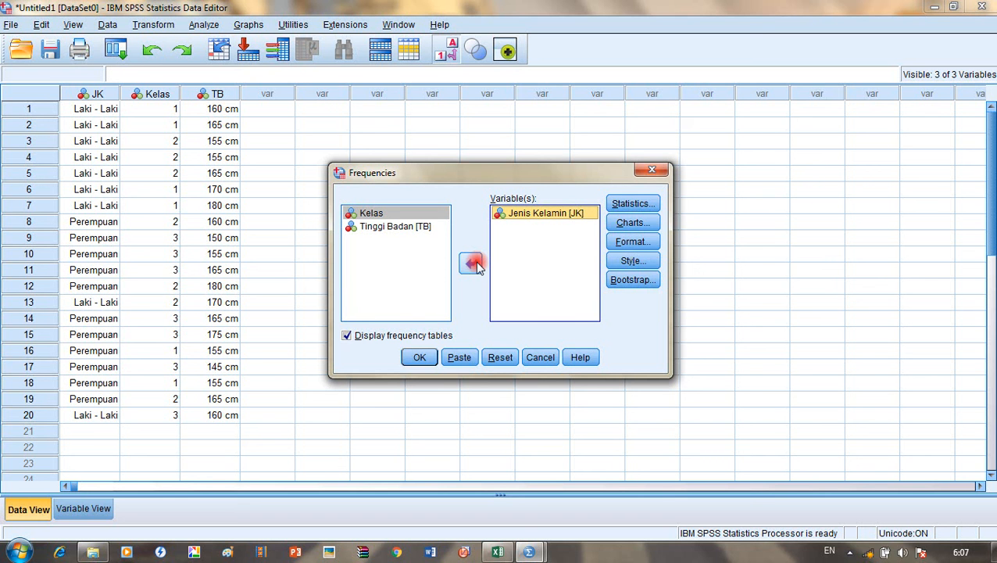
click(474, 264)
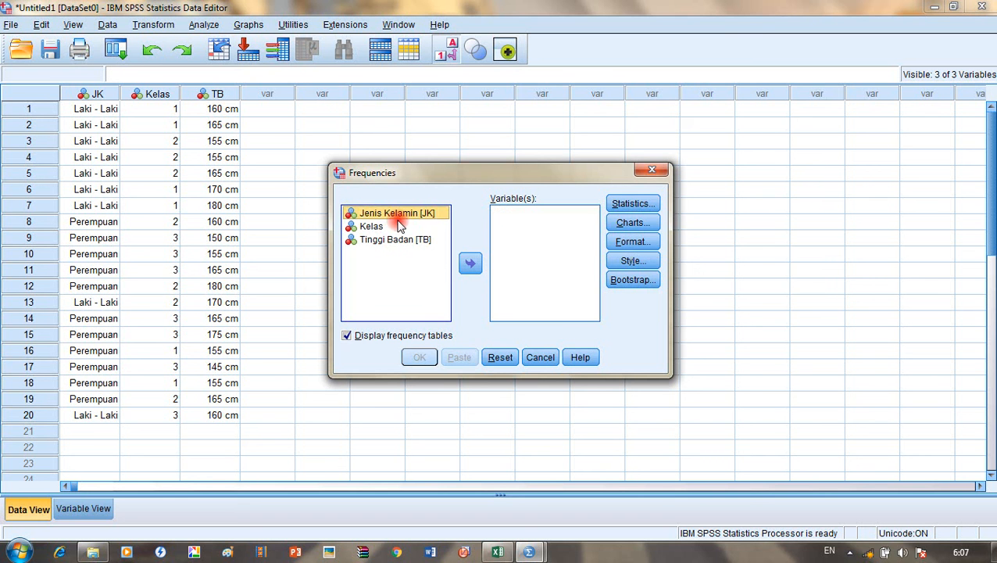
click(370, 225)
click(470, 263)
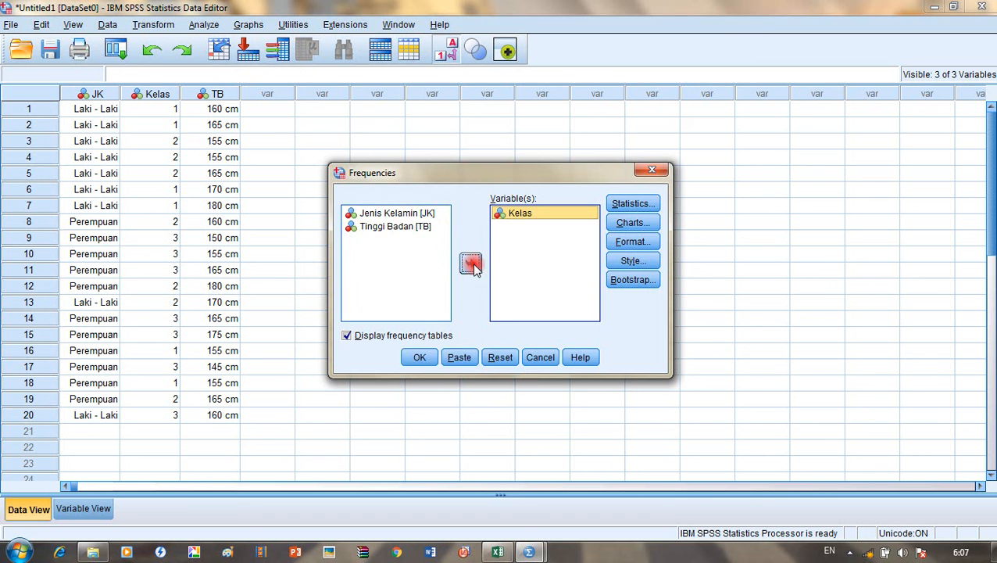
Step: Set the chart type to bar charts and run the Kelas frequency analysis
click(619, 225)
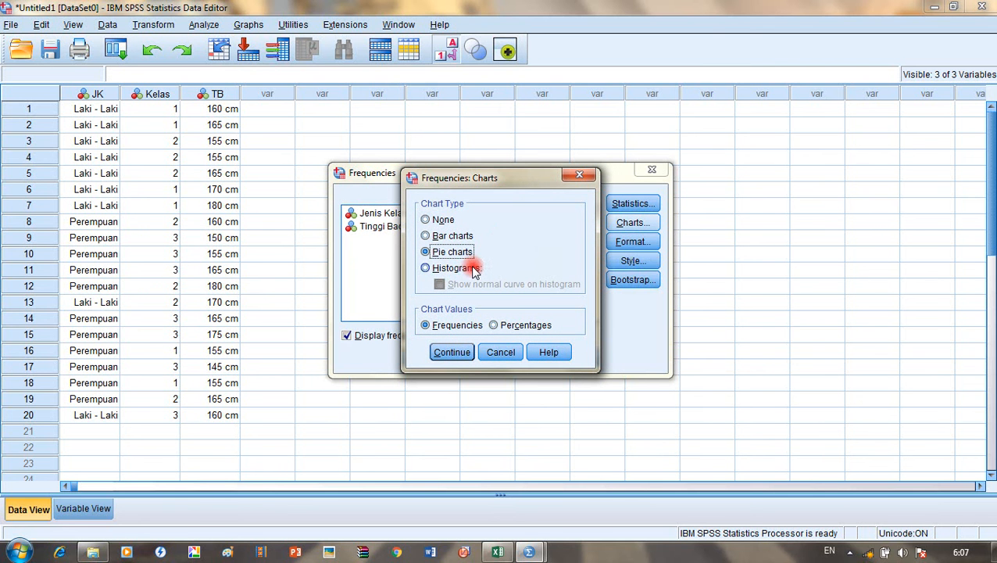
click(469, 269)
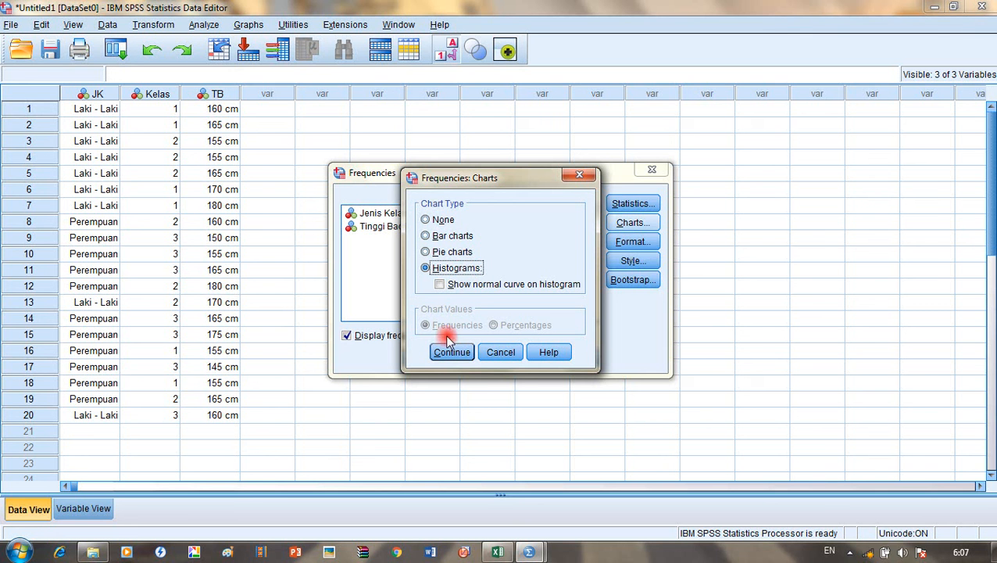
click(466, 238)
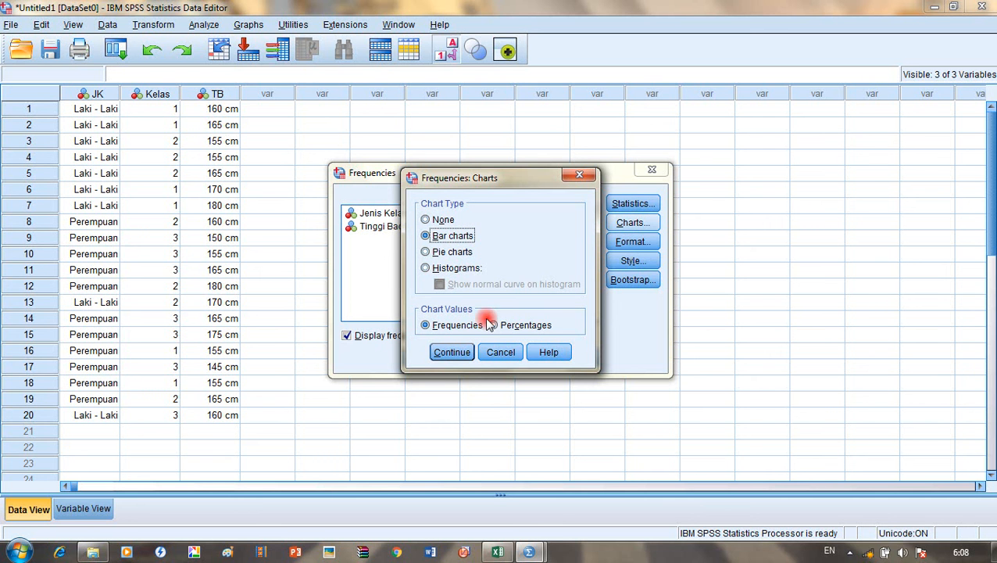
click(451, 352)
click(422, 358)
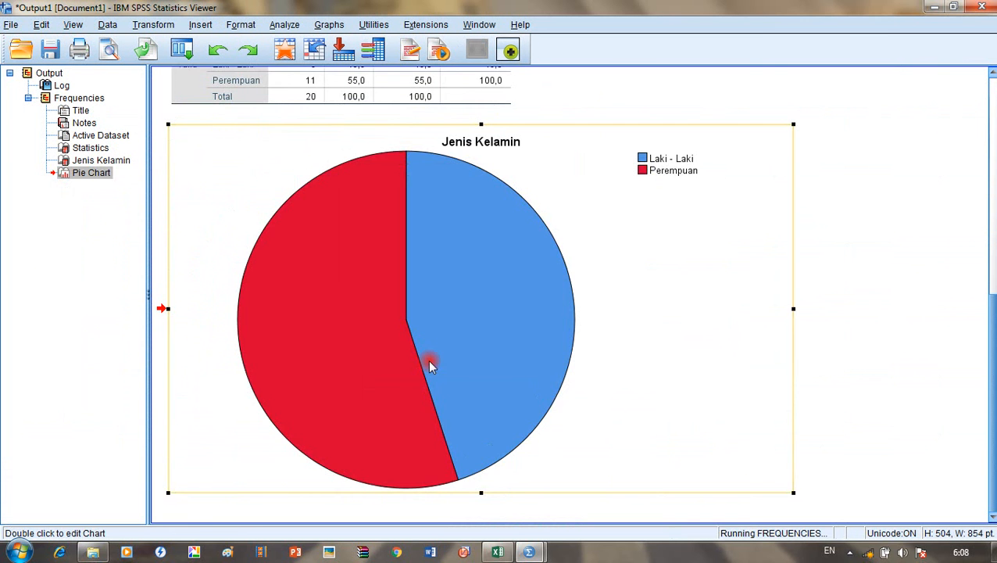
Step: Scroll through the Kelas output: A 6, B 7, C 7, mean 2,05, and the bar chart
scroll(436, 377, down, 1)
scroll(582, 457, down, 4)
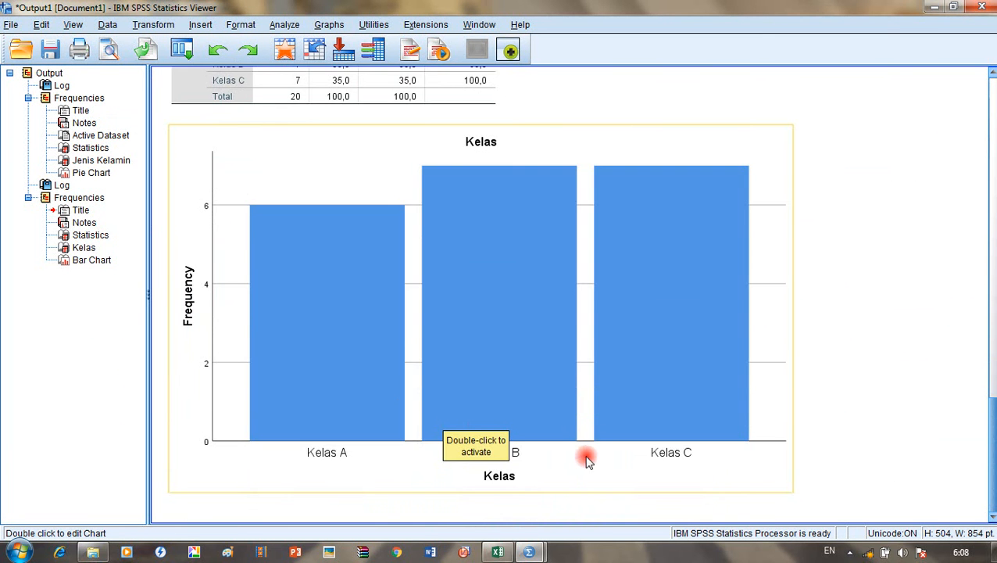
scroll(576, 463, up, 2)
scroll(579, 463, down, 2)
scroll(348, 257, up, 3)
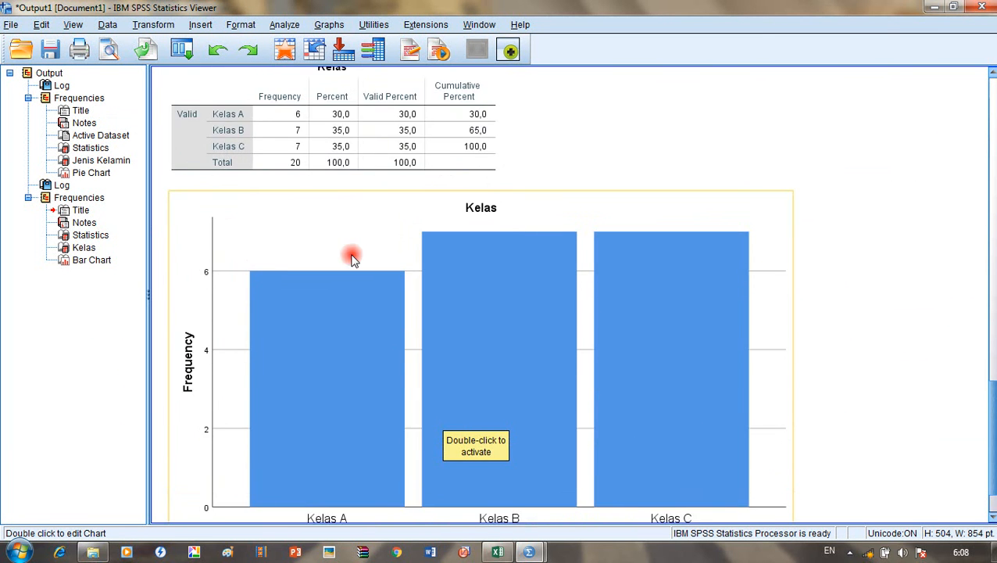
scroll(310, 212, up, 2)
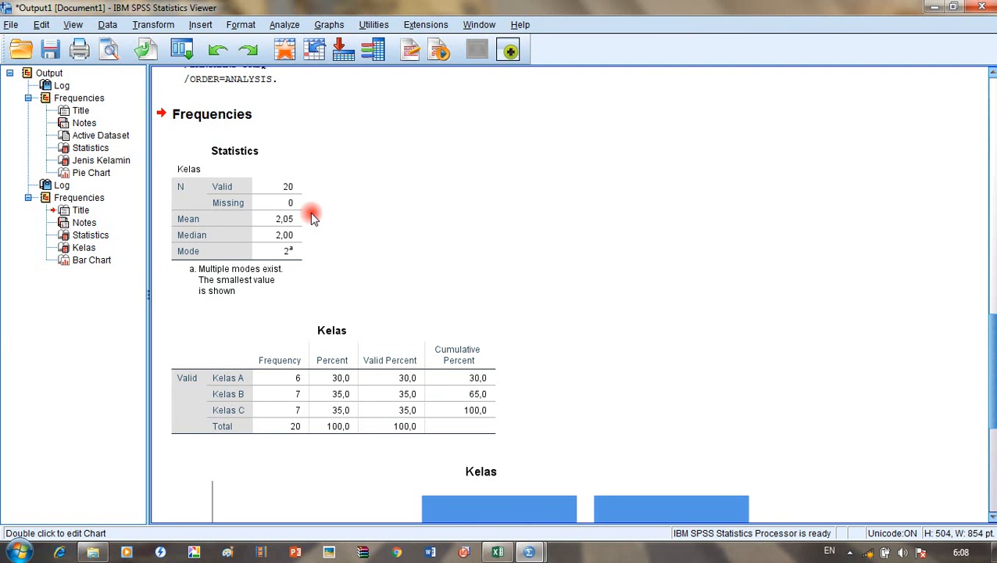
scroll(288, 243, down, 2)
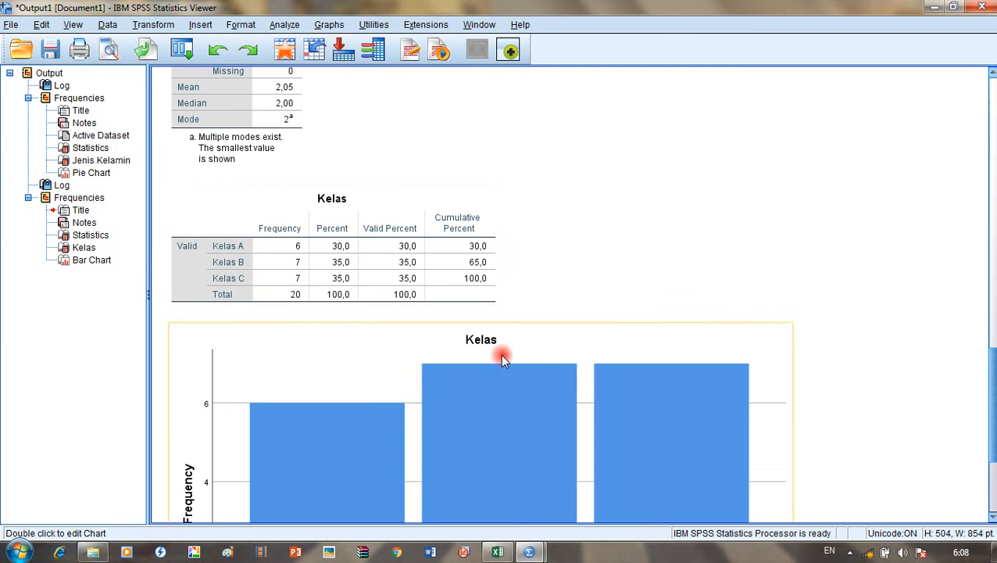
scroll(500, 354, down, 3)
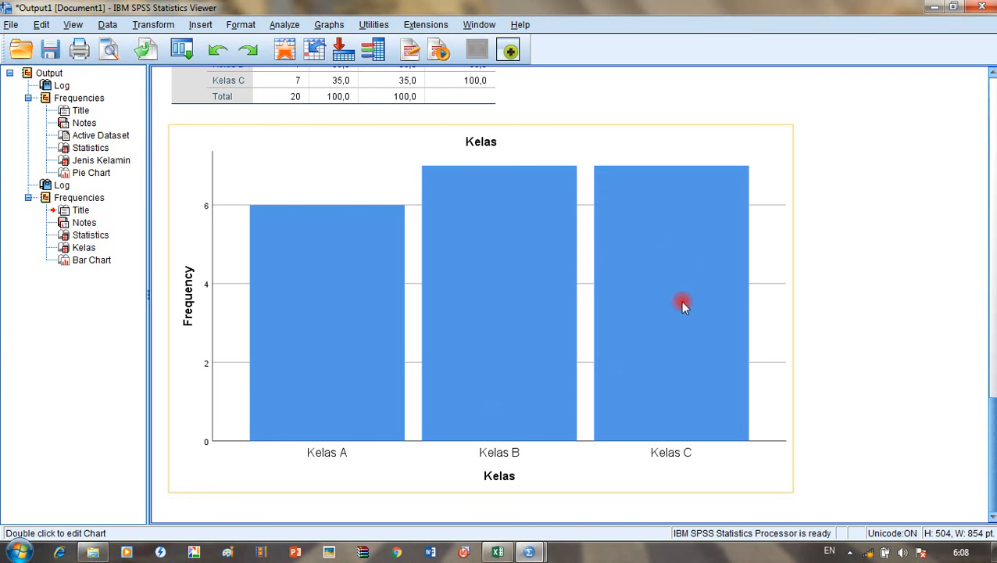
Step: Reopen Frequencies in the Data Editor and swap Kelas for Tinggi Badan
click(506, 552)
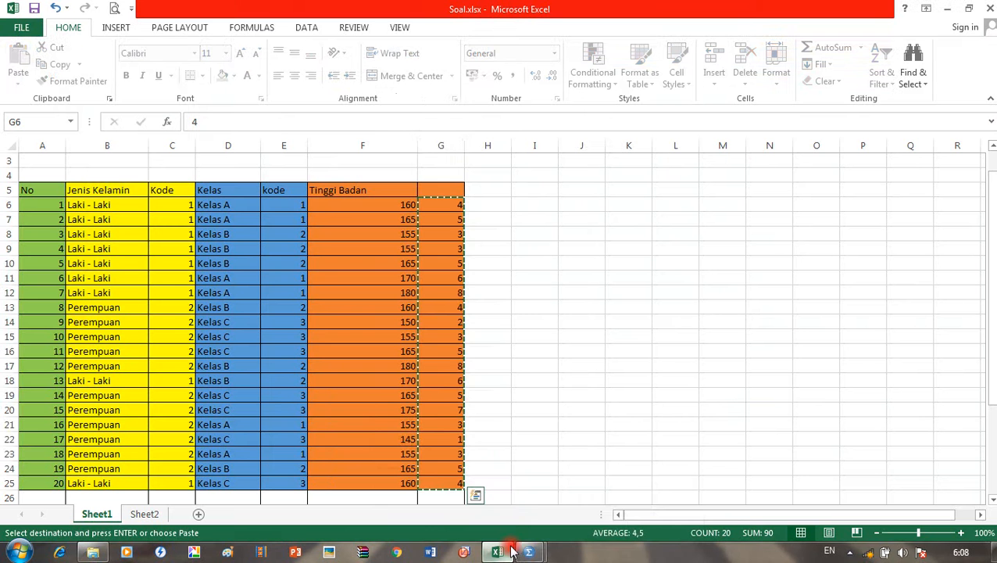
click(529, 552)
click(491, 505)
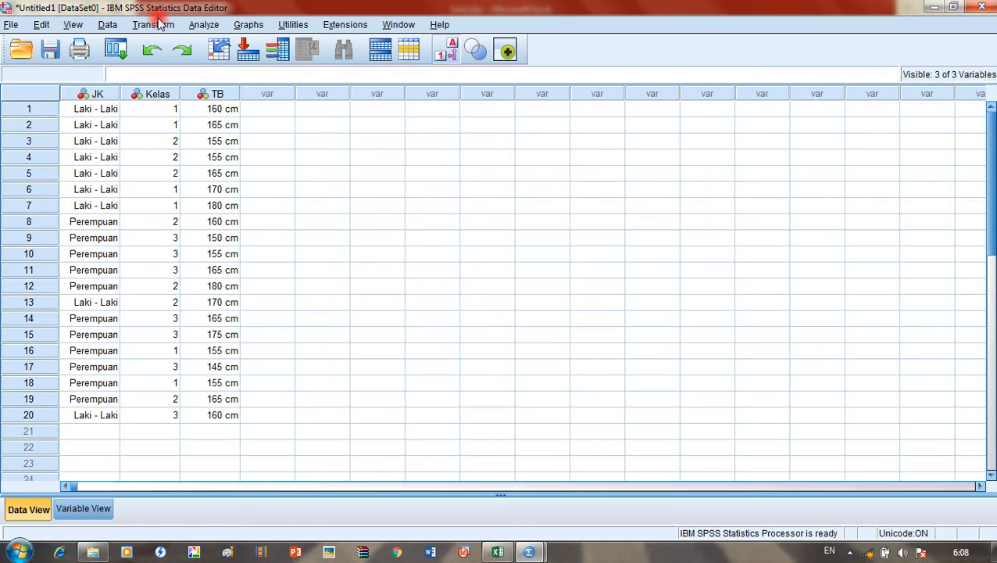
click(204, 25)
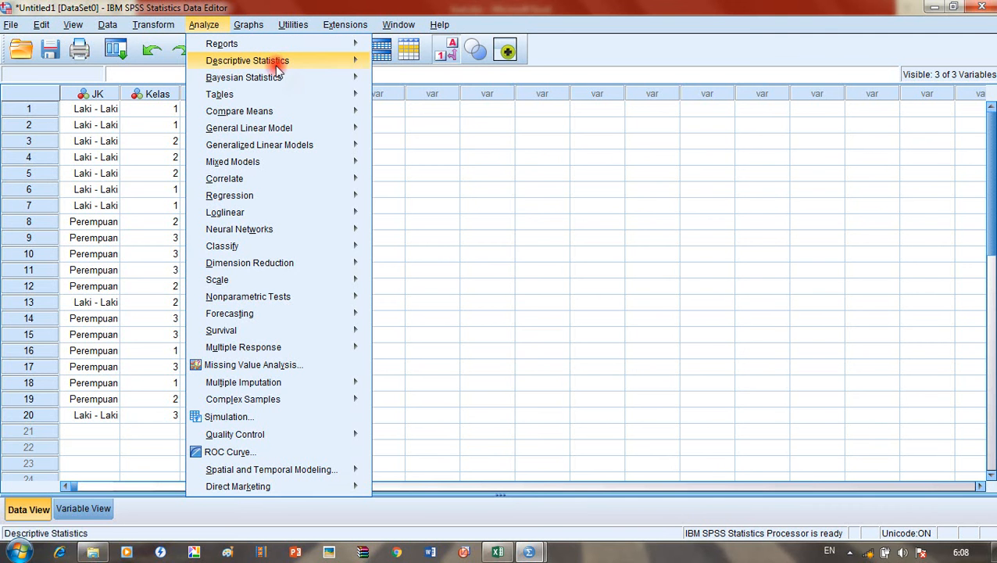
mouse_move(276, 60)
click(413, 64)
click(516, 213)
click(484, 268)
click(412, 239)
click(474, 266)
Step: Keep bar charts and run the Tinggi Badan frequency analysis
click(617, 224)
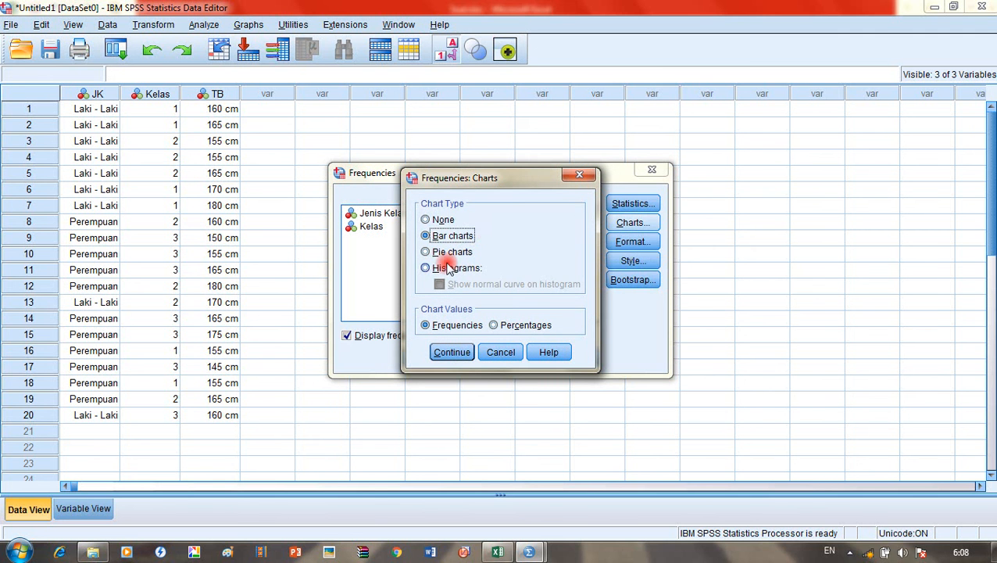
click(439, 361)
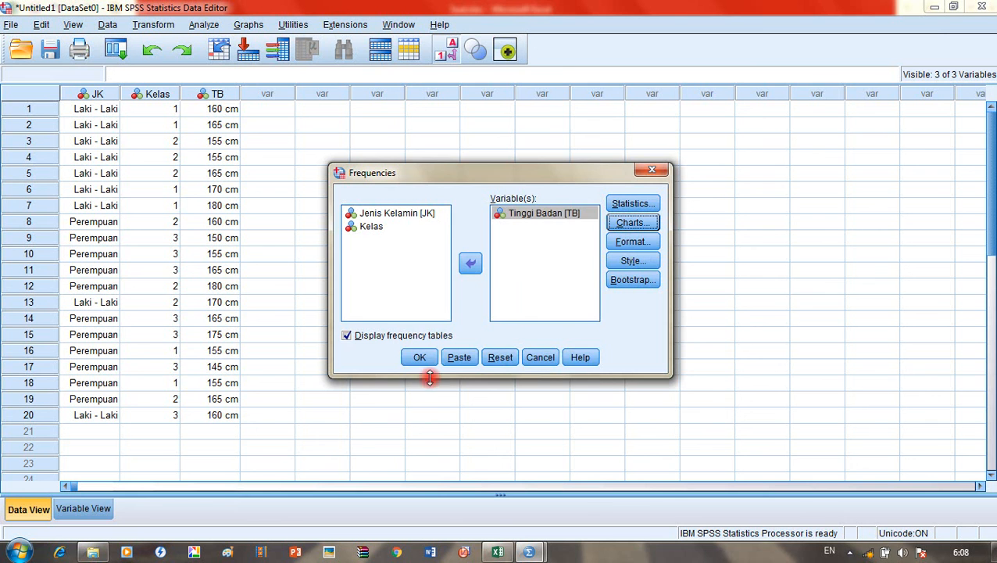
click(421, 361)
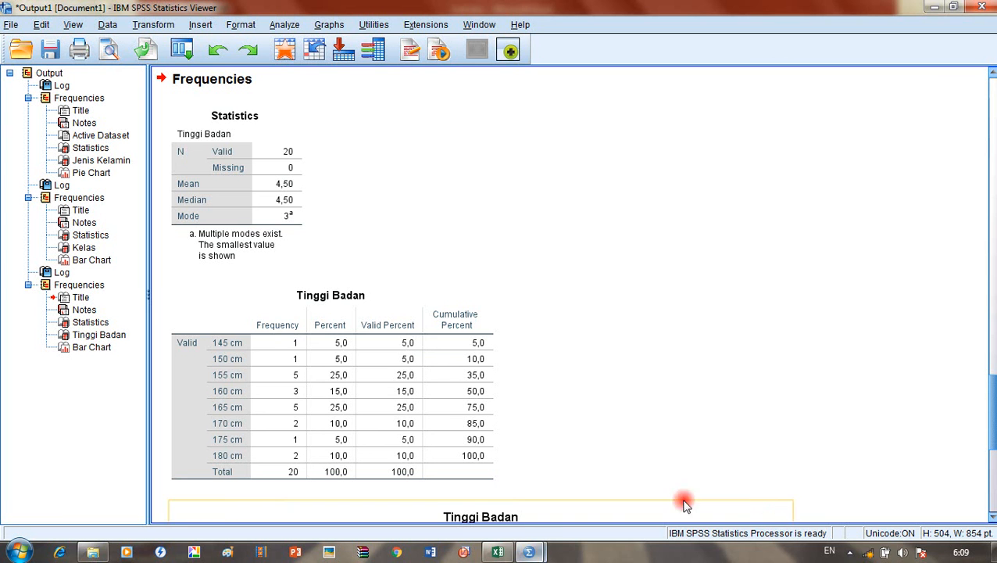
Step: Switch to the Soal.xlsx workbook in Excel, then back to the SPSS Data Editor
click(852, 551)
click(847, 551)
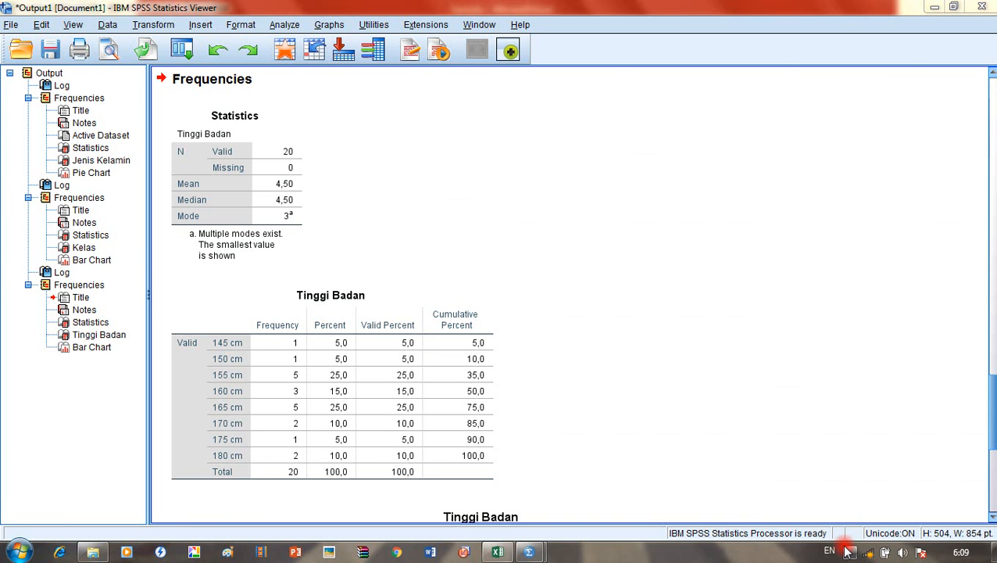
click(497, 552)
click(529, 551)
click(446, 483)
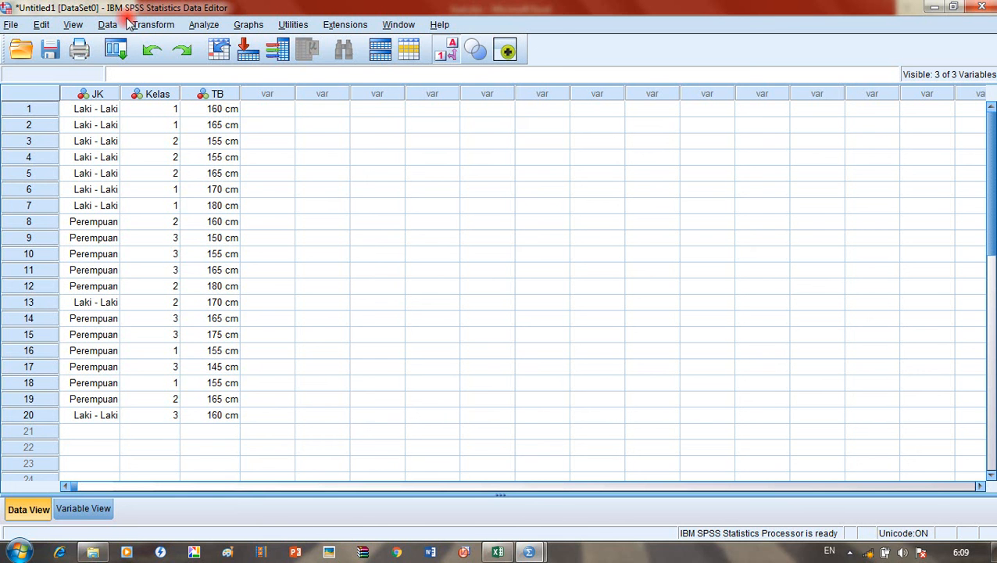
Step: Run Descriptives on Tinggi Badan, keeping mean, std. deviation, minimum and maximum
click(202, 24)
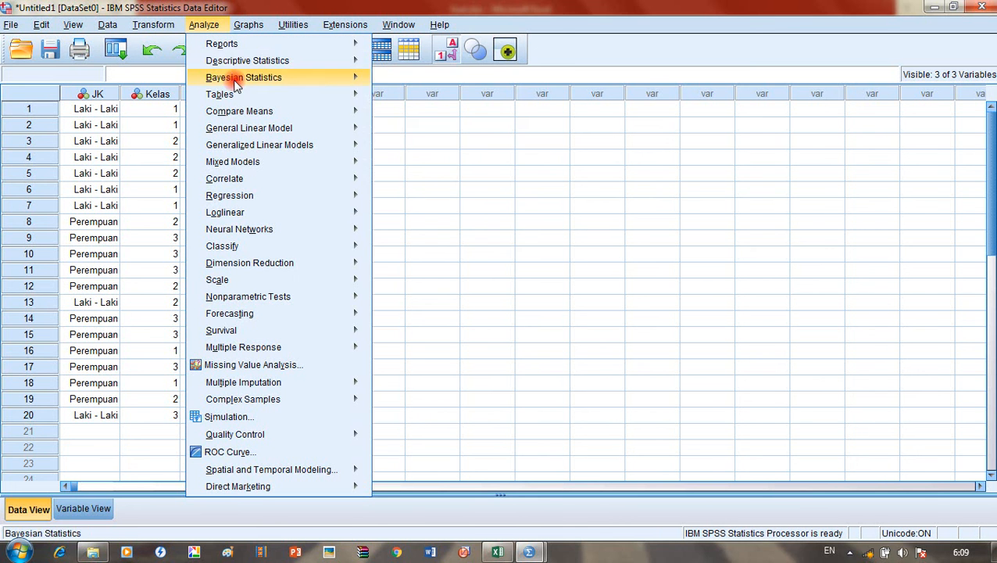
mouse_move(261, 61)
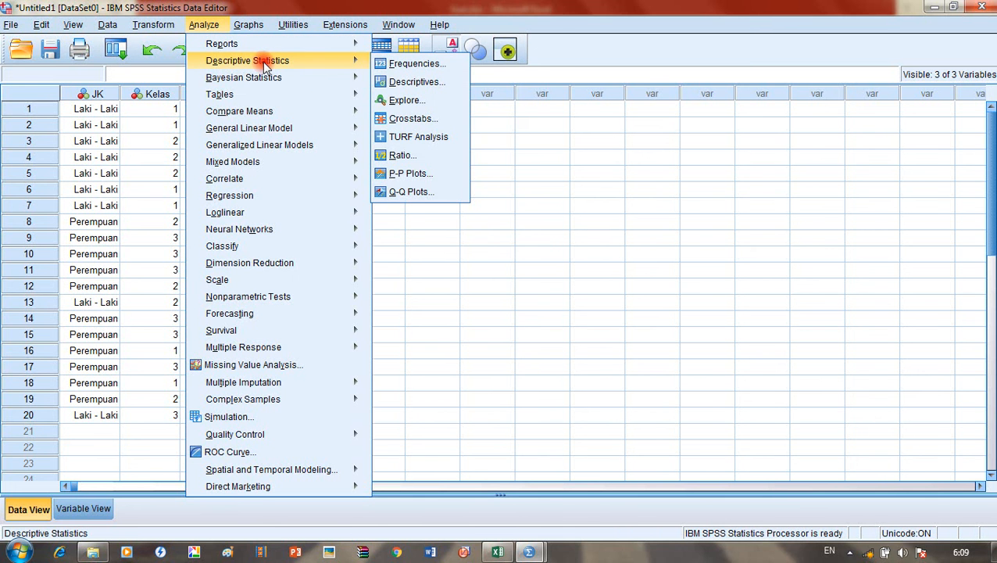
click(406, 82)
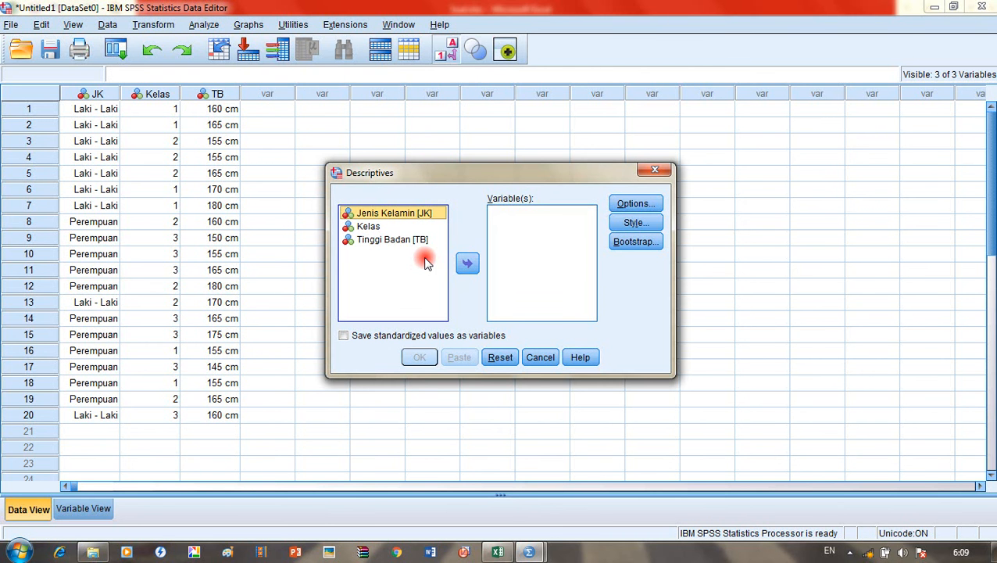
click(400, 244)
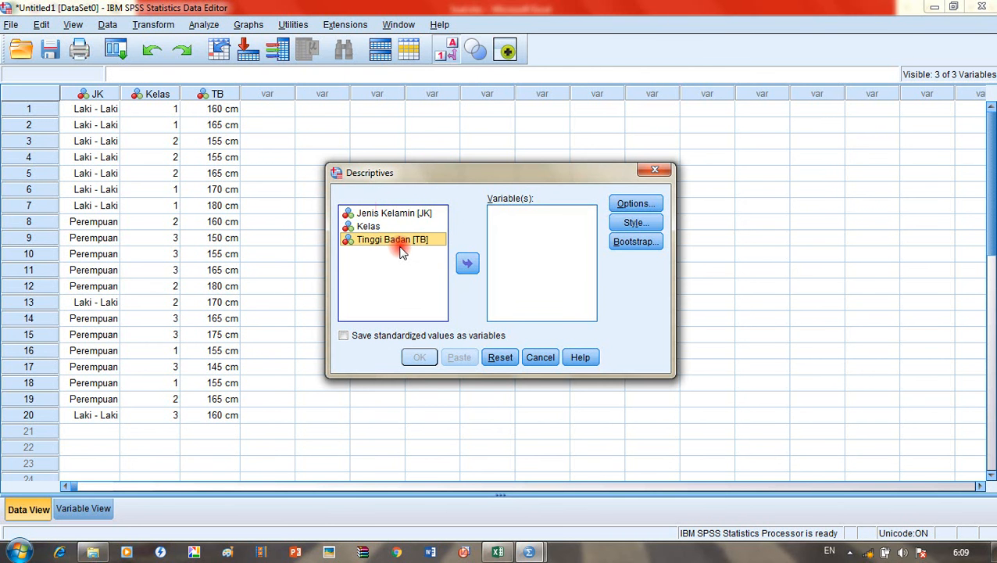
click(468, 266)
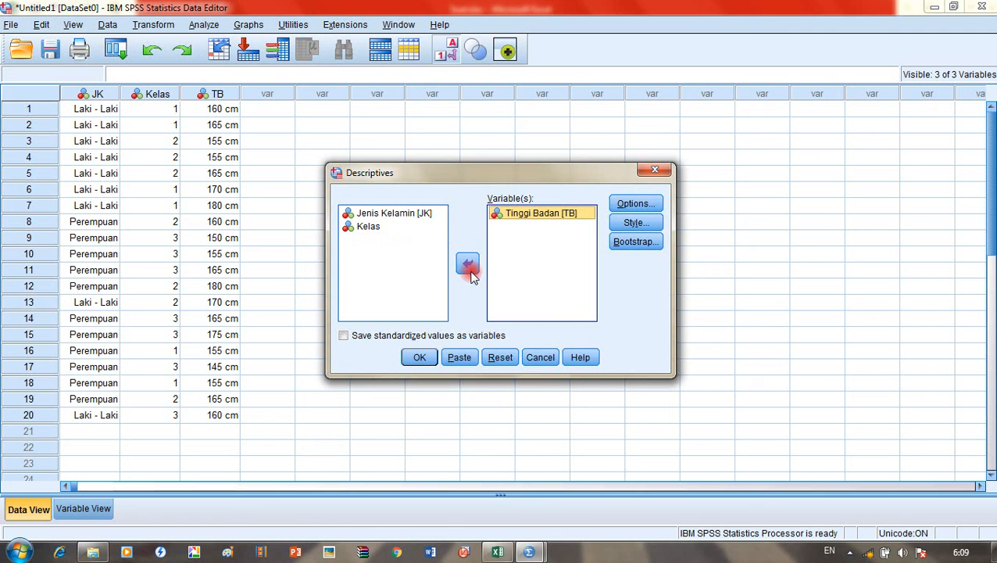
click(641, 204)
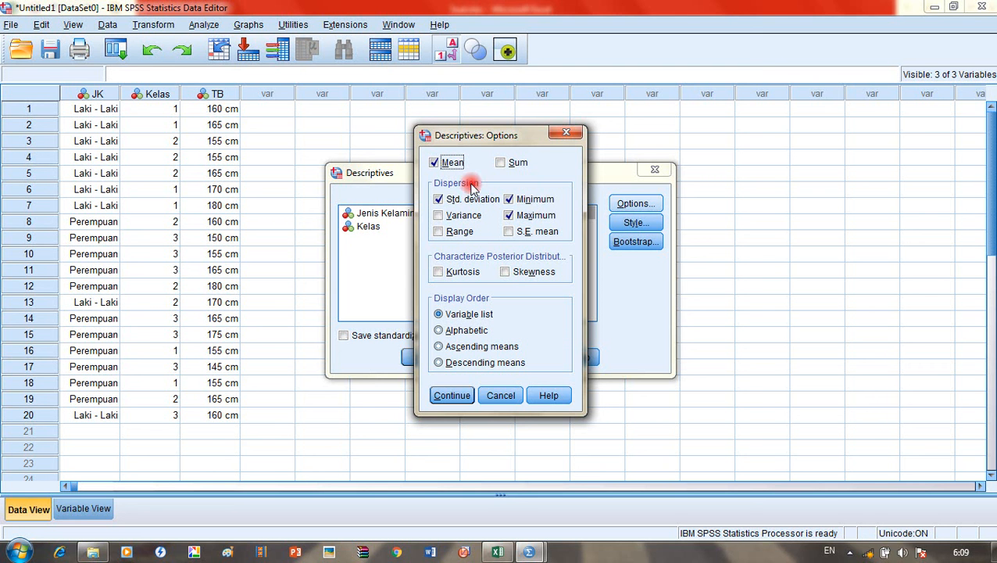
click(449, 396)
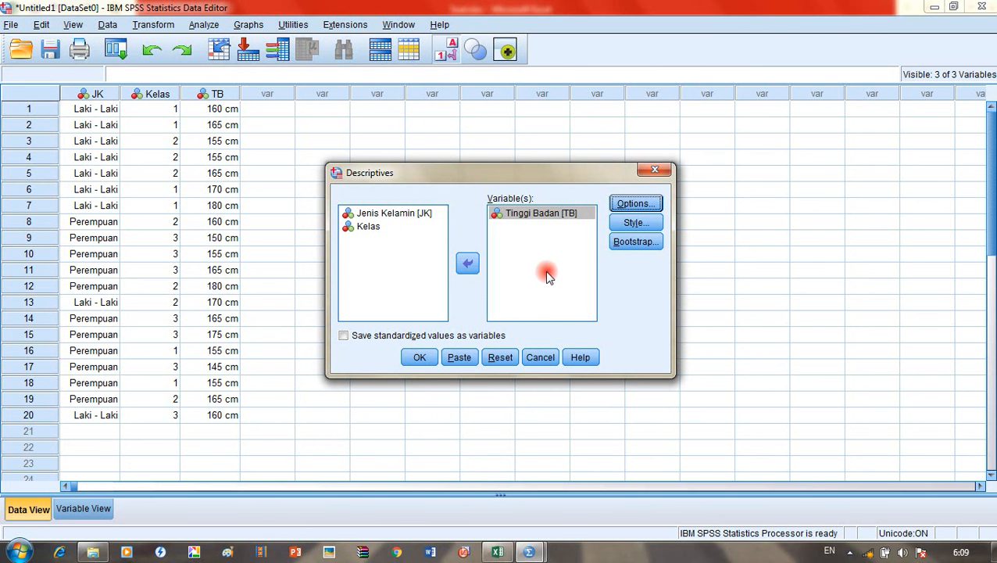
click(407, 361)
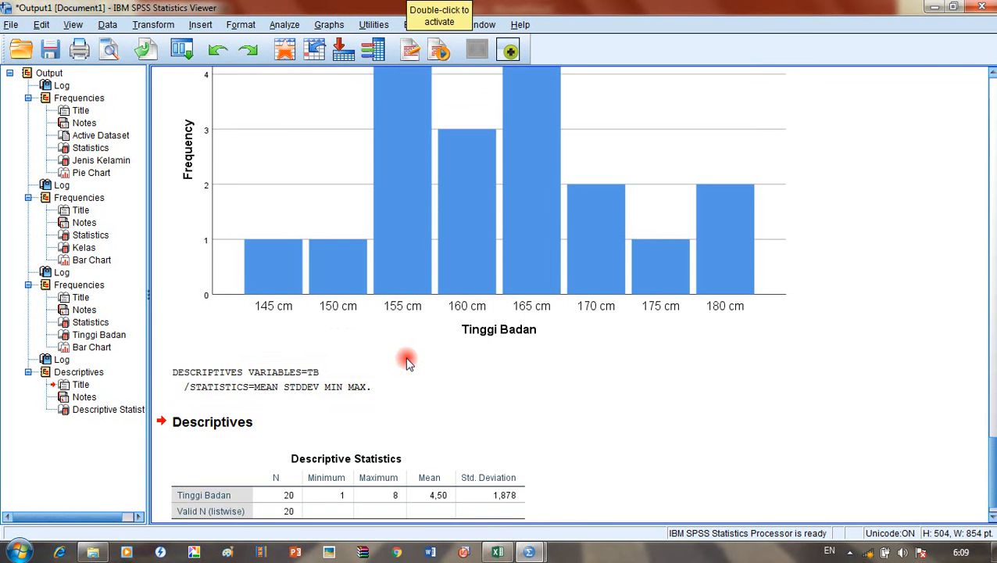
Step: Scroll through the Tinggi Badan Descriptive Statistics table in the output
scroll(408, 359, up, 3)
scroll(408, 361, down, 3)
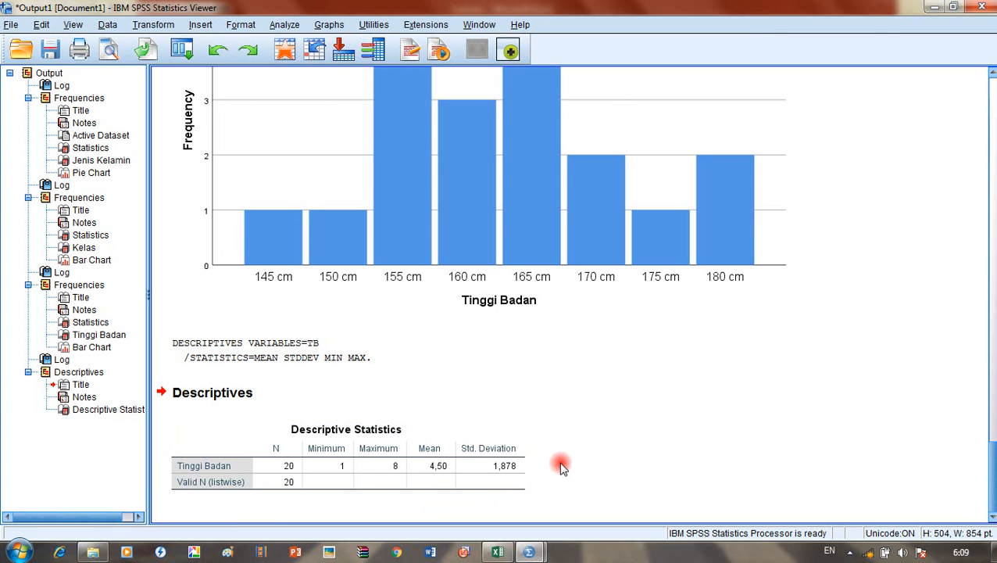
scroll(422, 458, up, 1)
scroll(438, 422, down, 1)
Step: Minimise the screen recorder and bring Soal.xlsx in Excel to the front
click(848, 553)
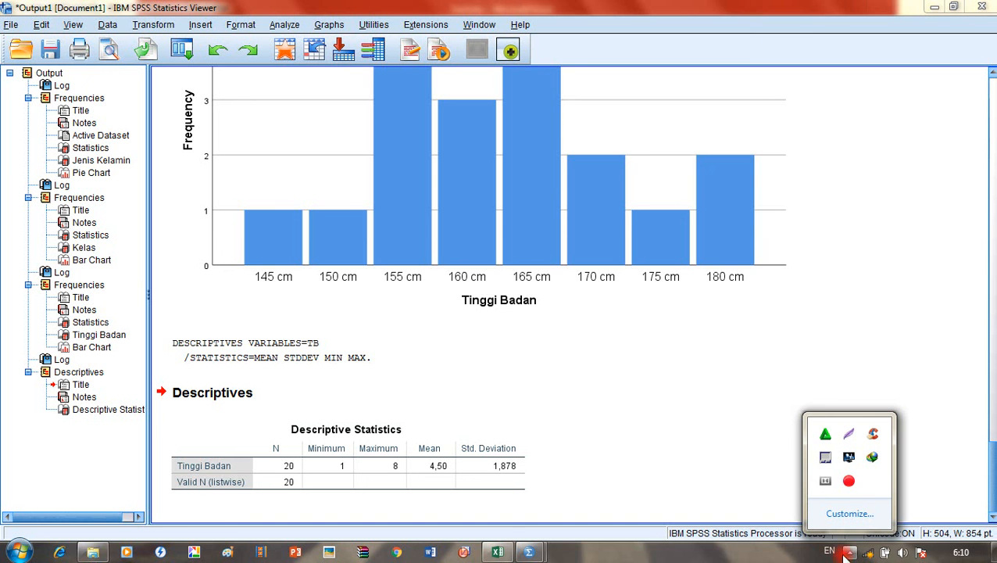
click(849, 481)
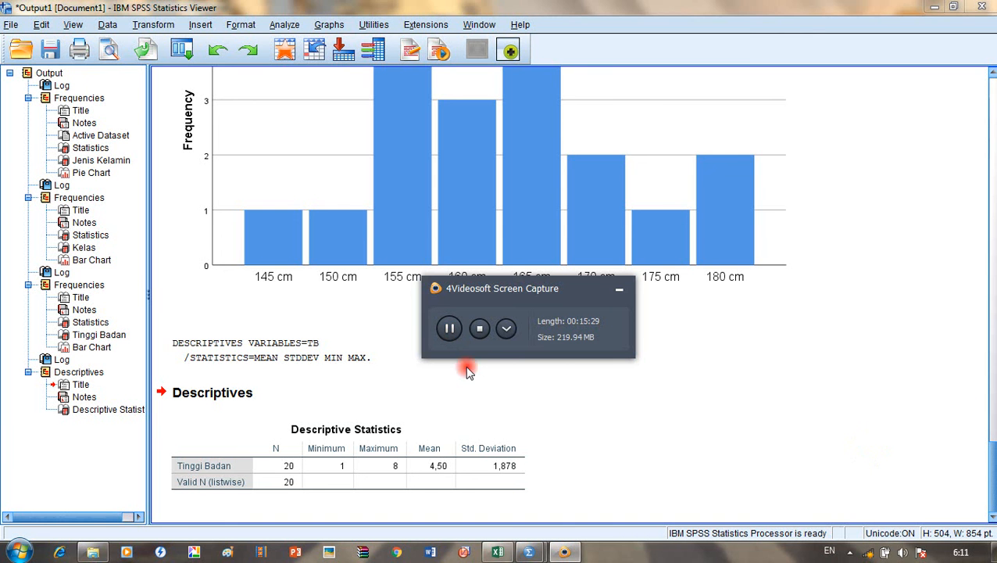
click(620, 296)
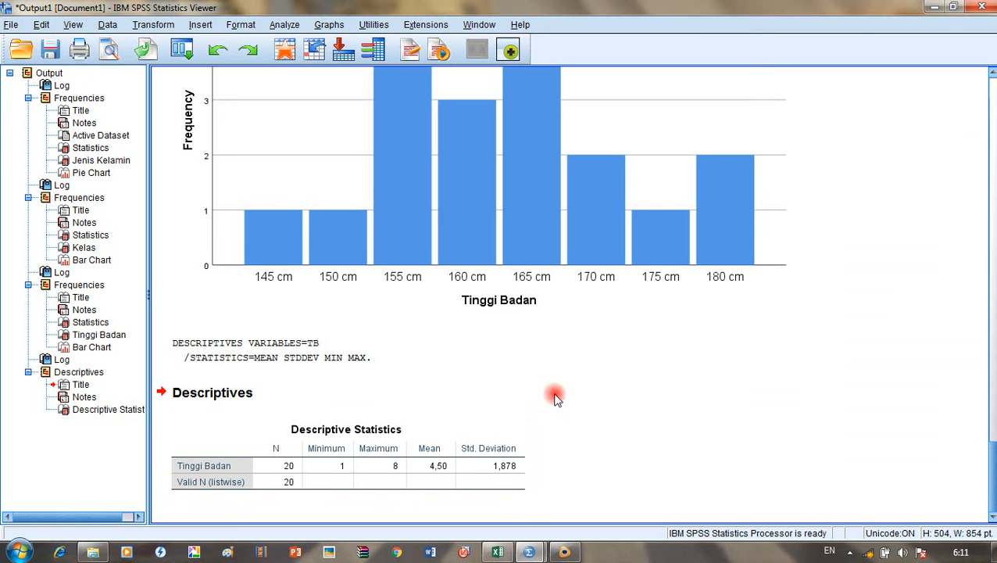
click(498, 551)
Step: Return to the SPSS Data Editor and start an Explore analysis
mouse_move(528, 554)
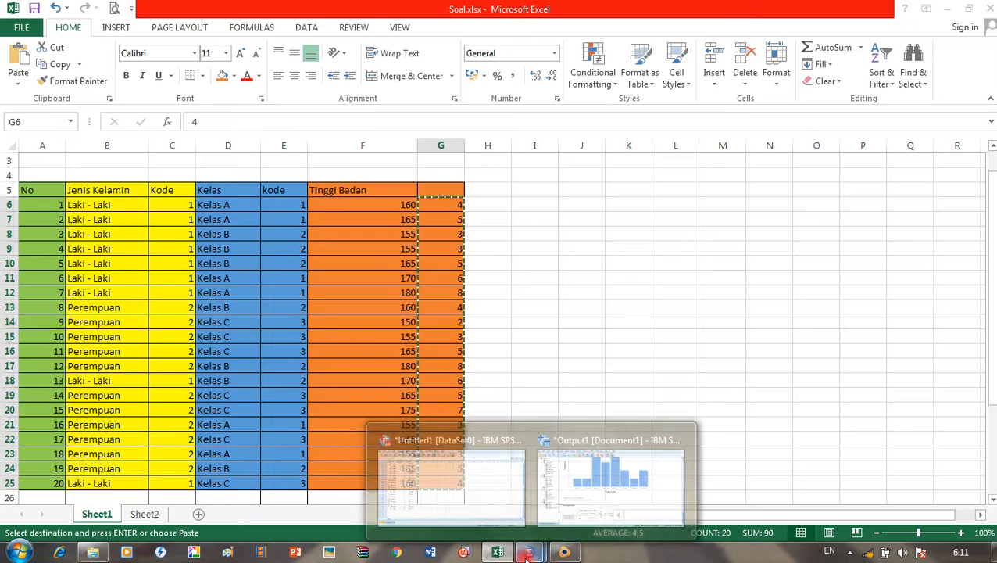
click(478, 512)
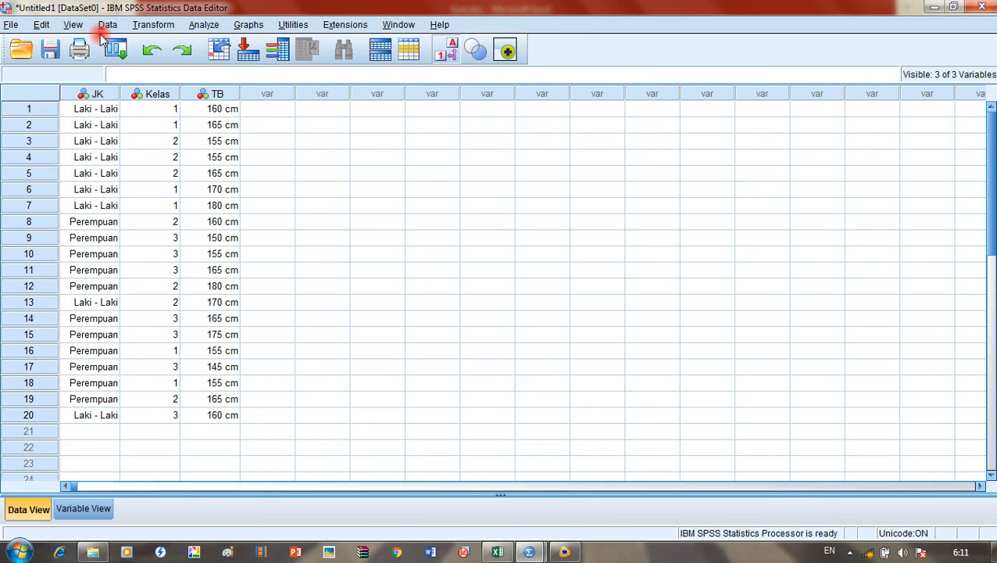
click(211, 26)
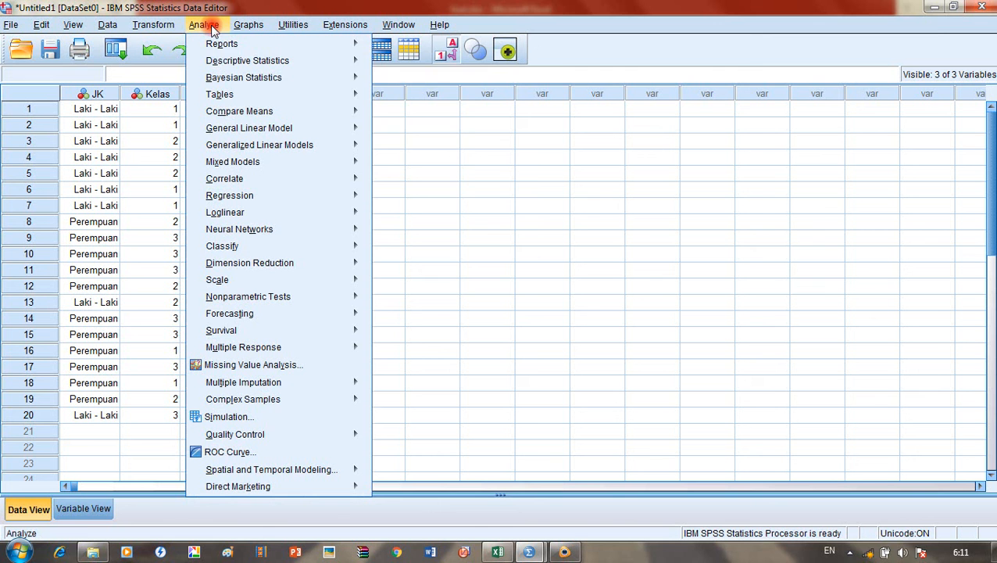
mouse_move(362, 85)
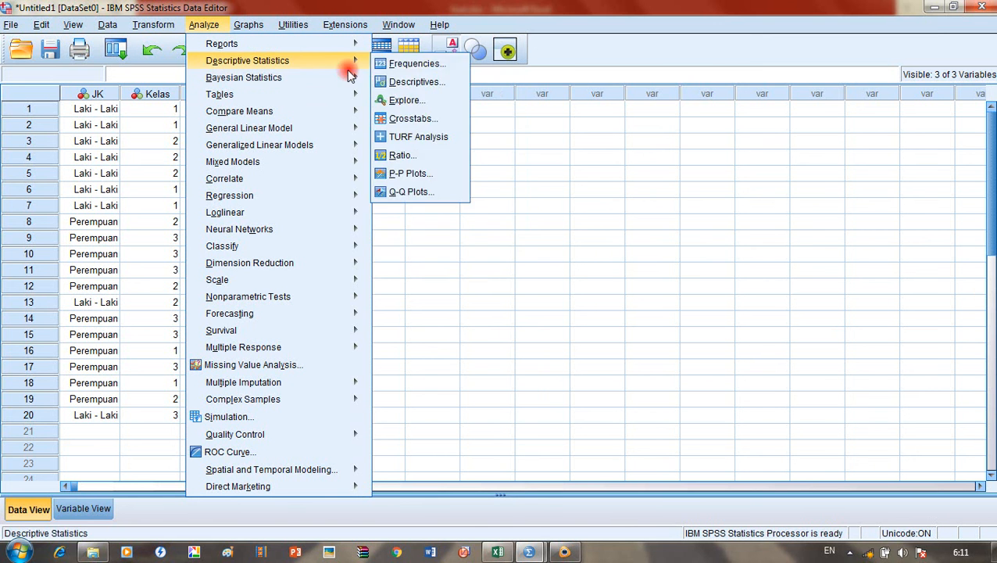
mouse_move(344, 60)
click(403, 101)
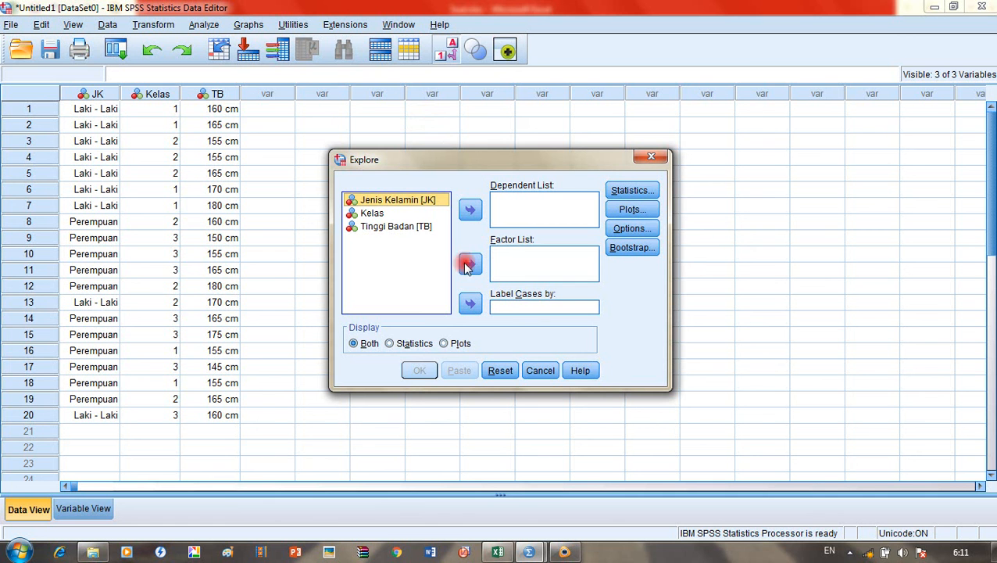
Step: Make Tinggi Badan the dependent, Jenis Kelamin the factor, and request normality plots with tests
click(420, 234)
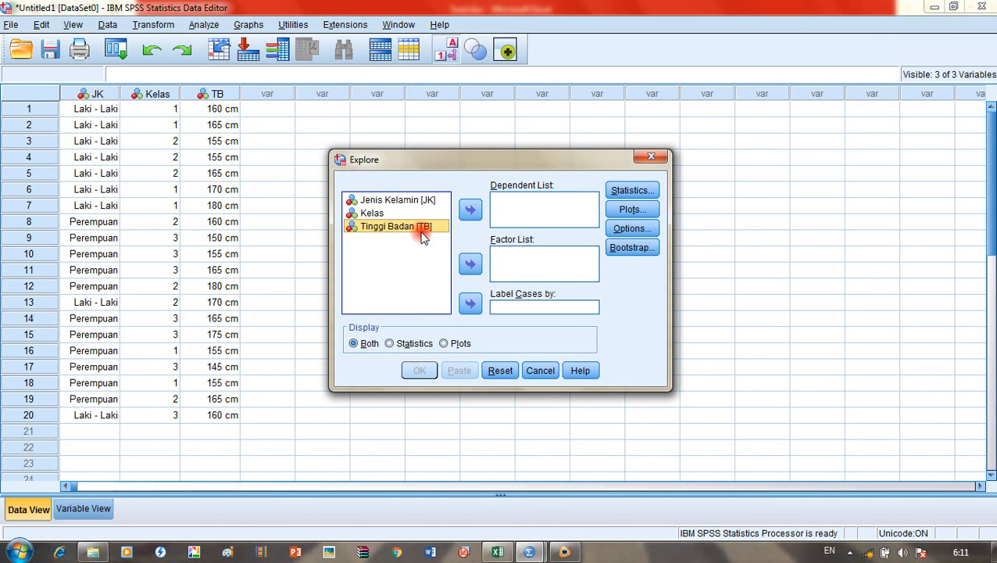
click(473, 212)
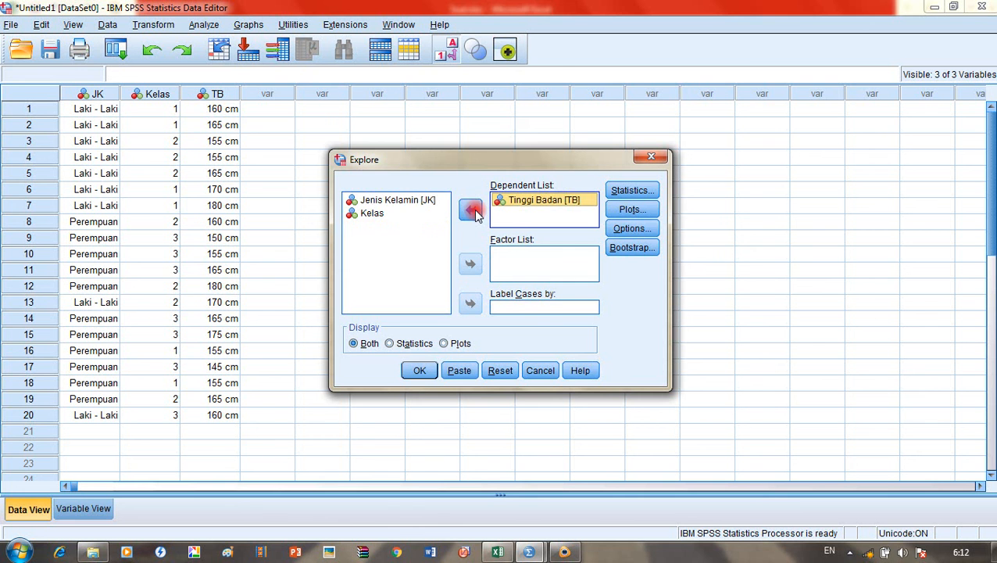
click(415, 200)
click(472, 266)
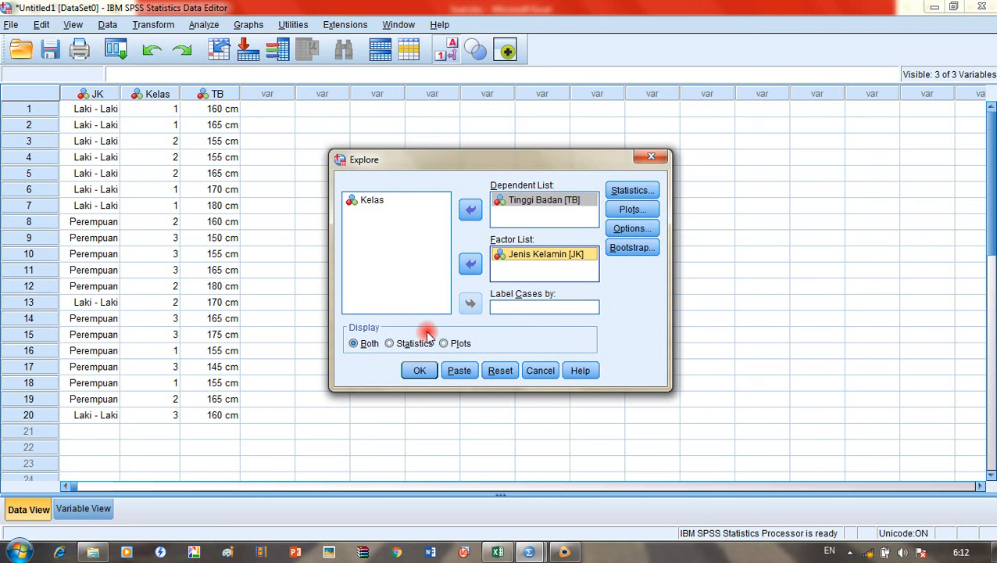
click(630, 210)
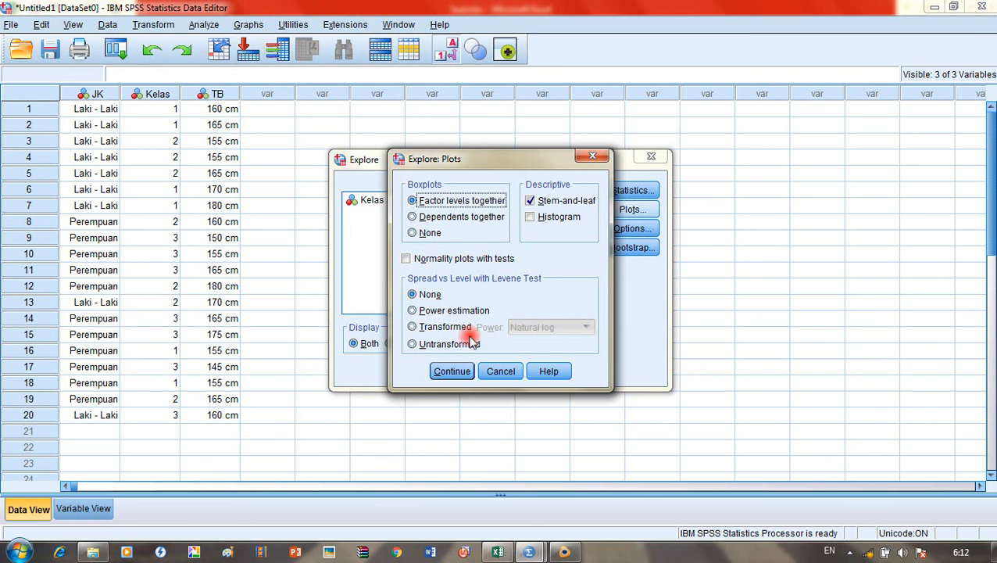
click(458, 261)
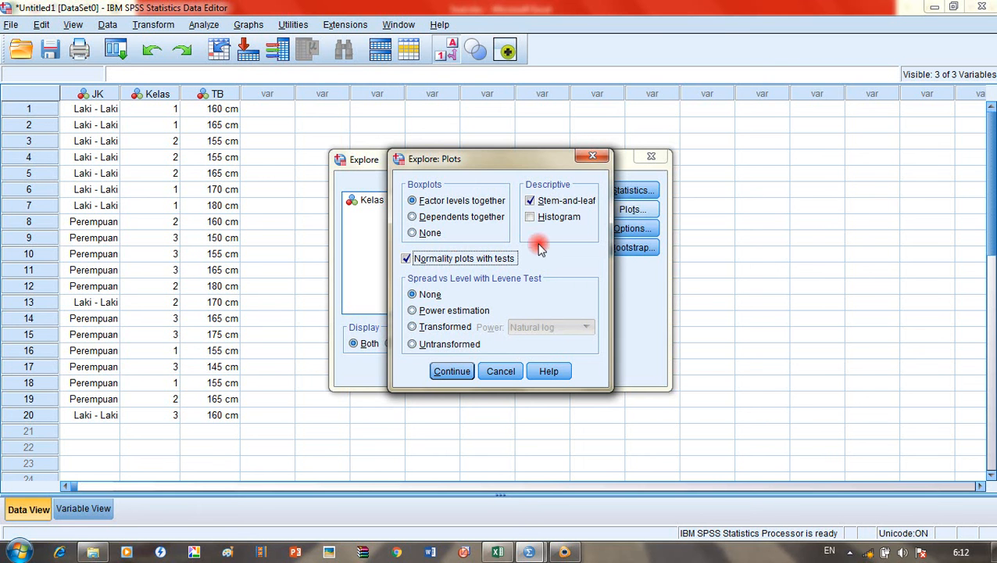
Step: Turn boxplots off, label cases by Kelas, and run the Explore analysis
click(429, 234)
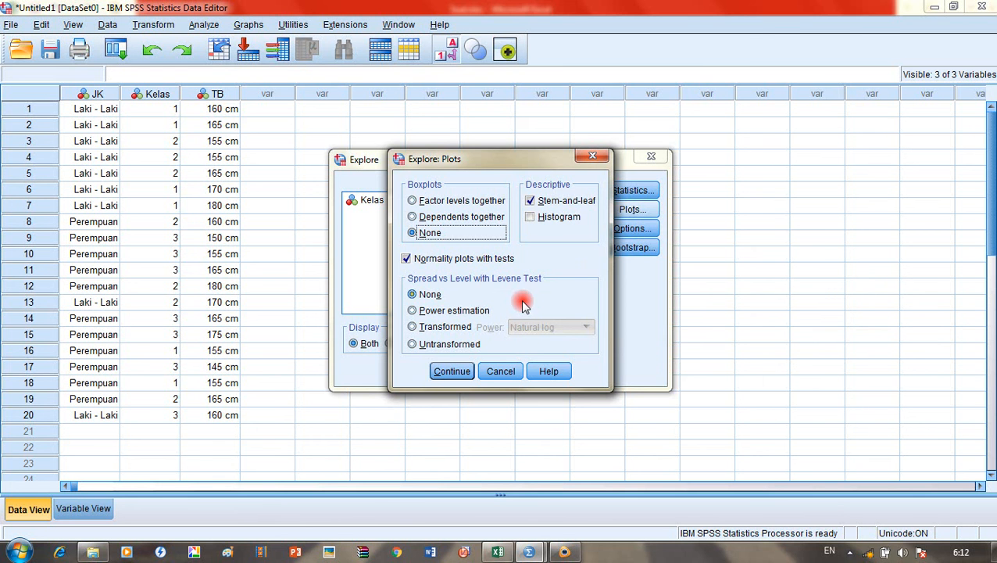
click(449, 372)
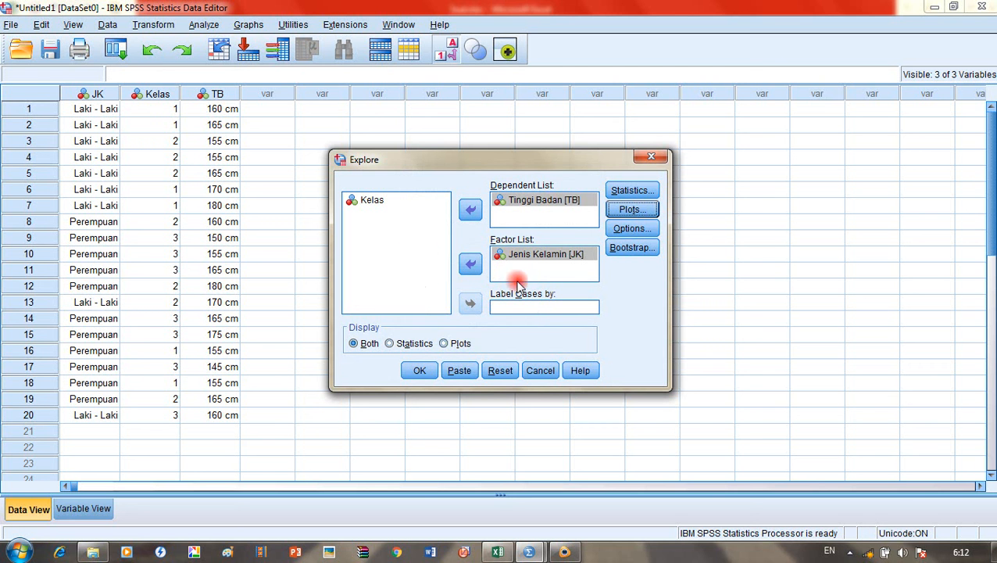
click(397, 206)
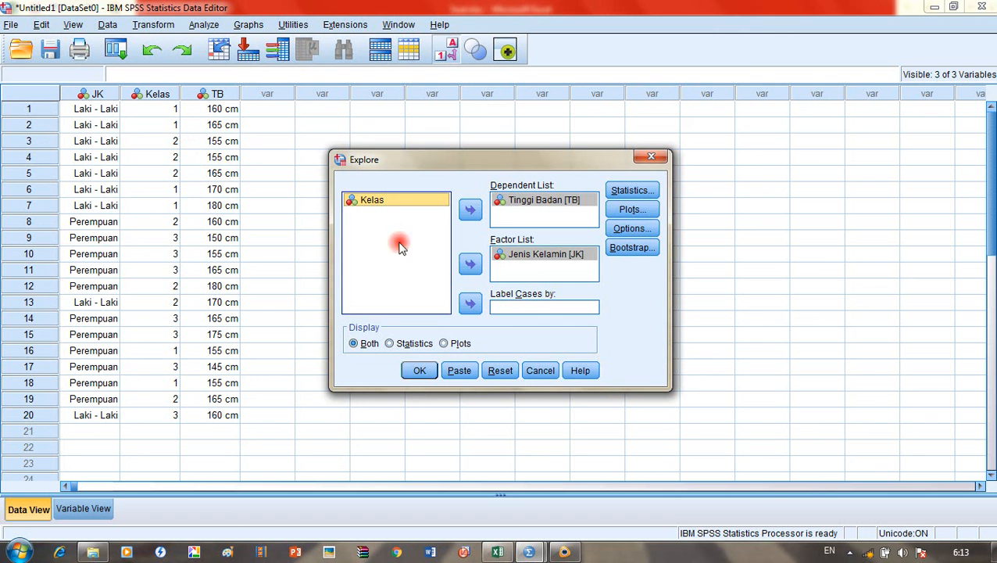
click(472, 307)
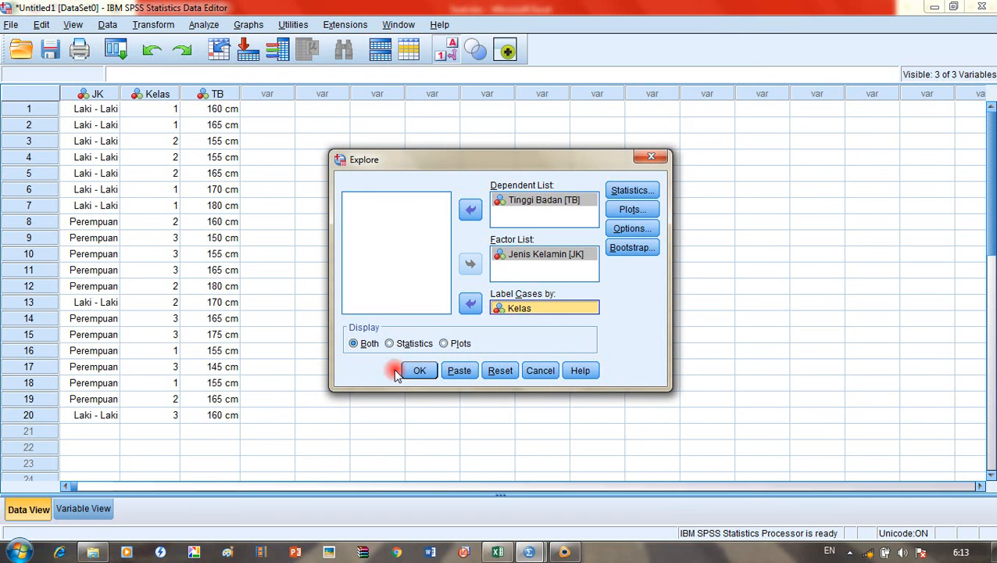
click(419, 372)
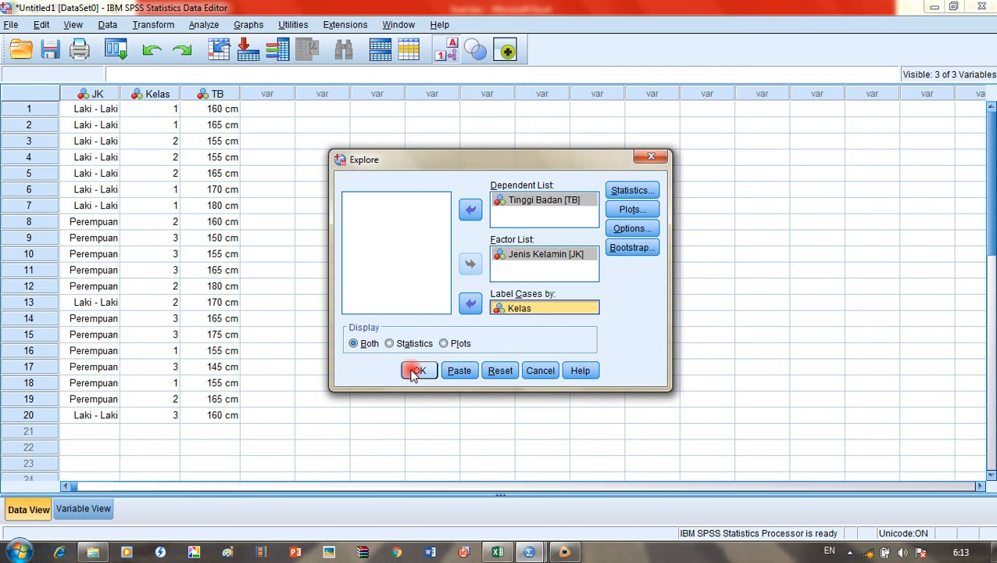
click(414, 372)
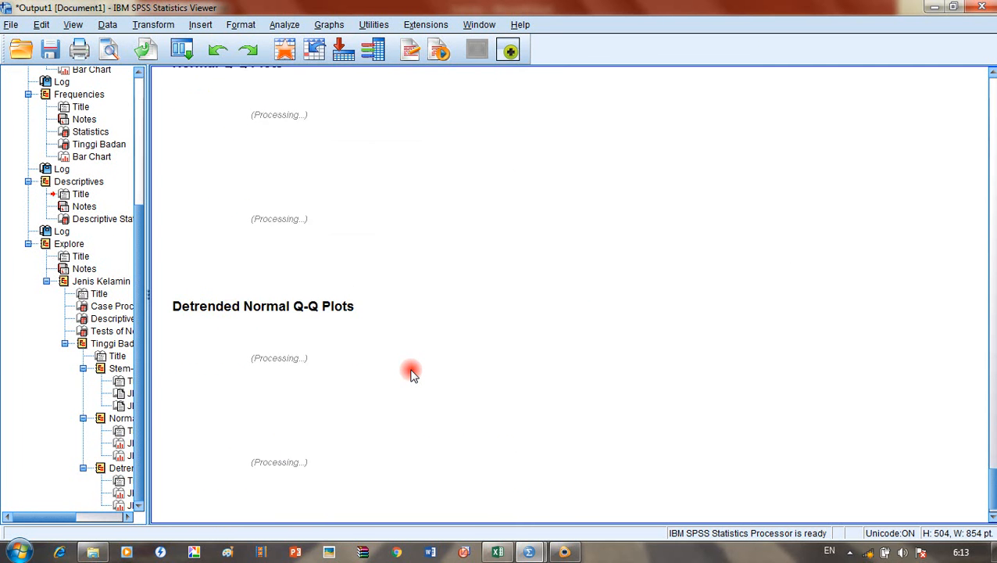
Step: Scroll through the Explore output for Tinggi Badan by Jenis Kelamin
scroll(412, 373, down, 10)
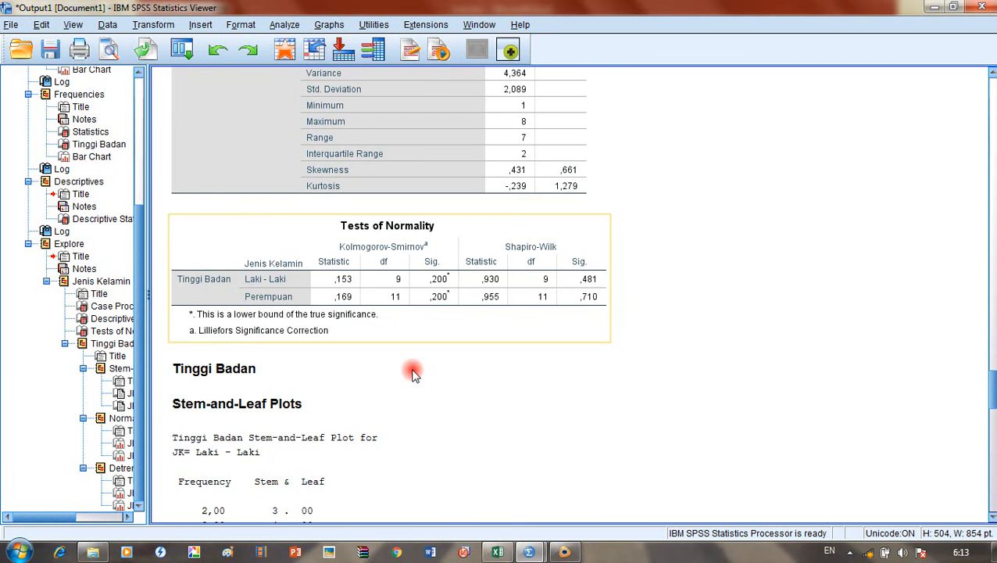
scroll(413, 373, up, 10)
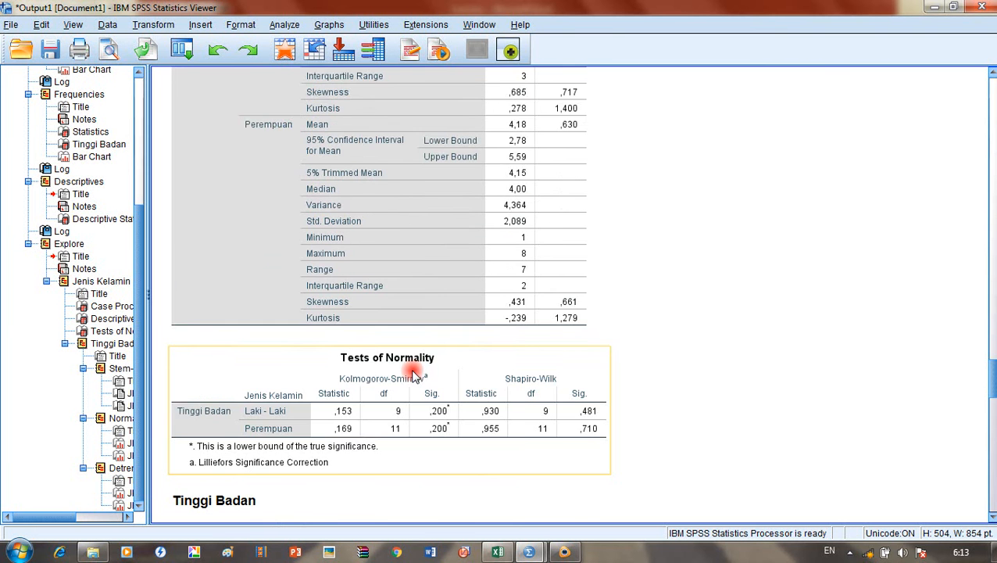
scroll(413, 372, down, 10)
scroll(408, 378, down, 10)
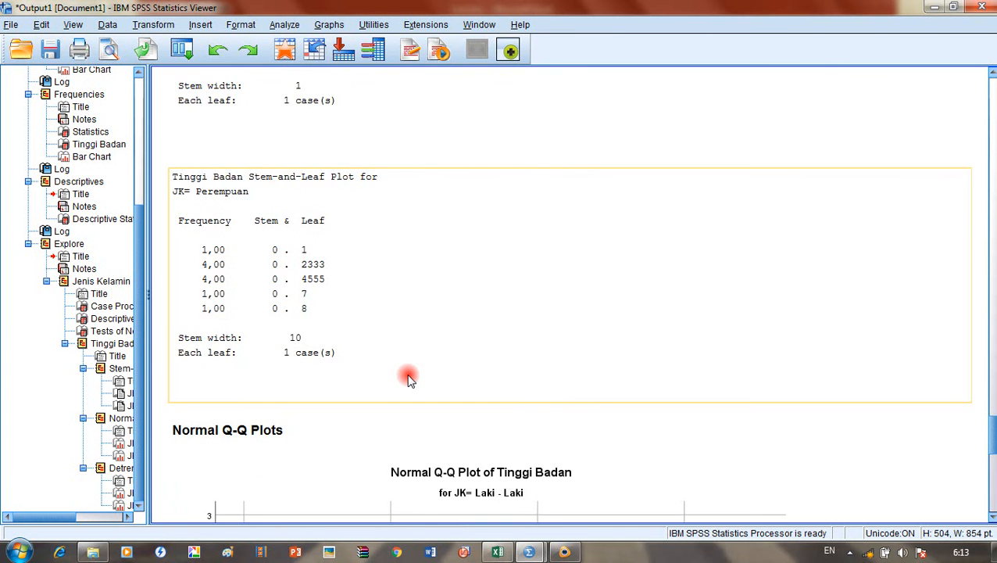
scroll(408, 378, down, 5)
scroll(409, 378, up, 7)
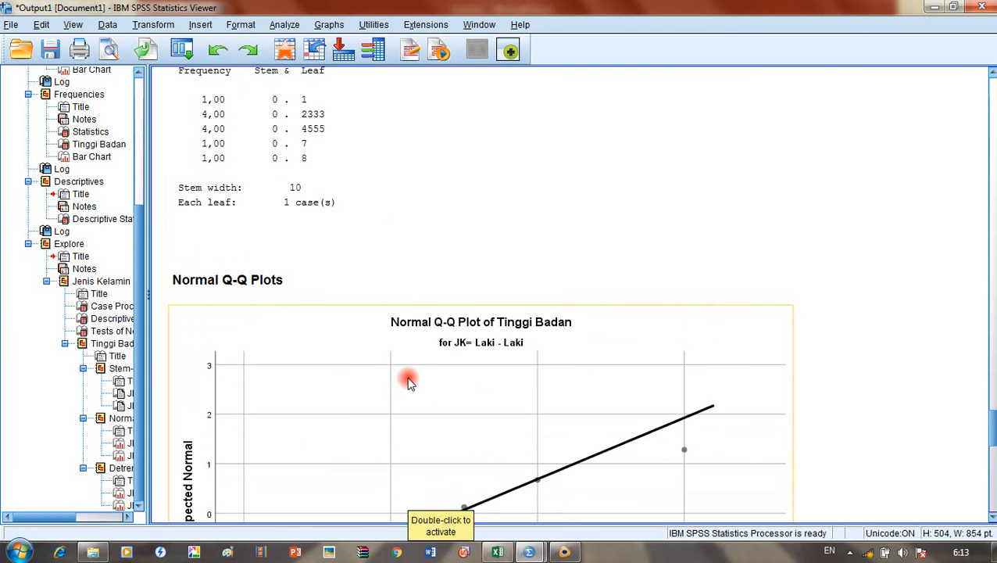
scroll(408, 380, up, 4)
scroll(409, 380, up, 12)
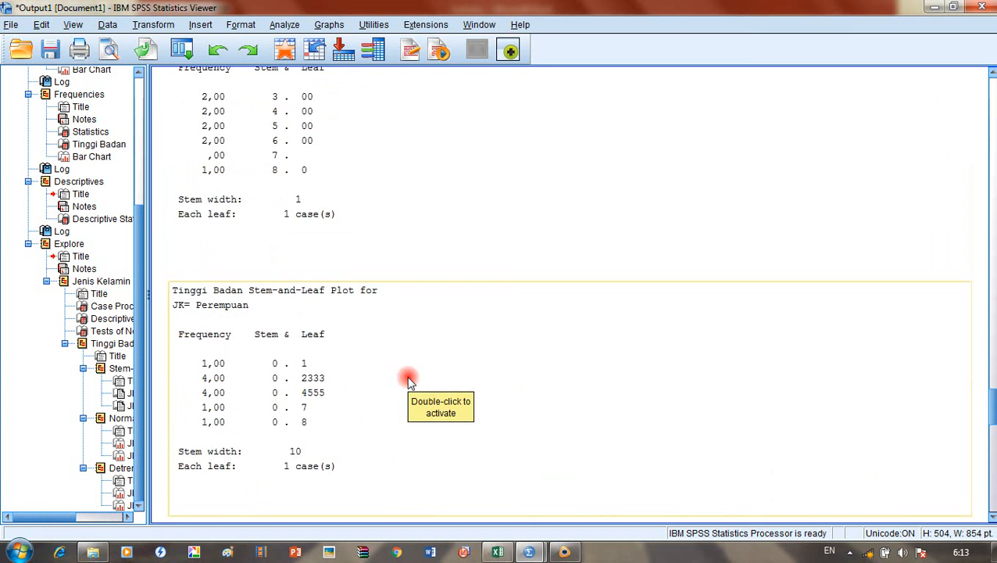
scroll(325, 268, down, 4)
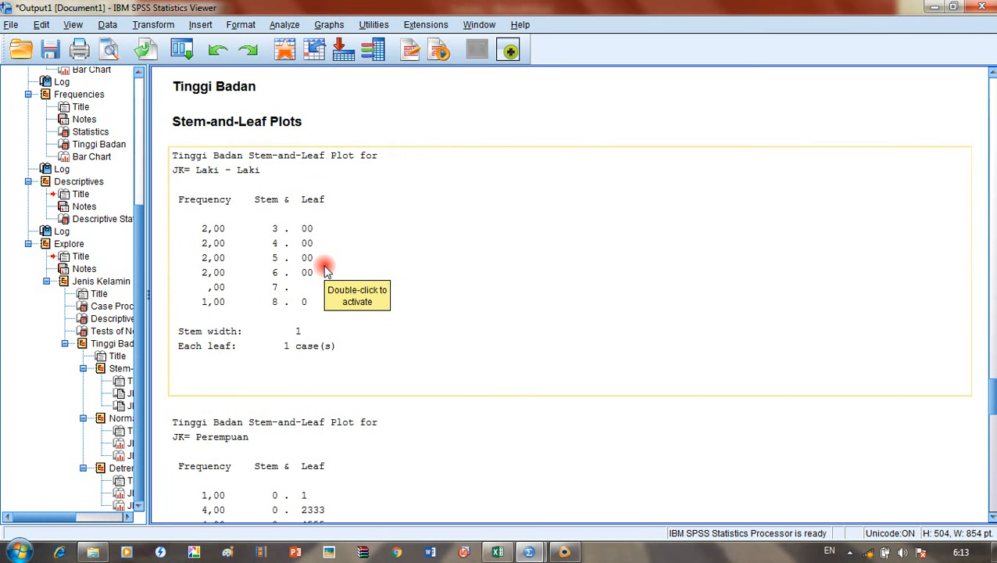
scroll(279, 305, down, 6)
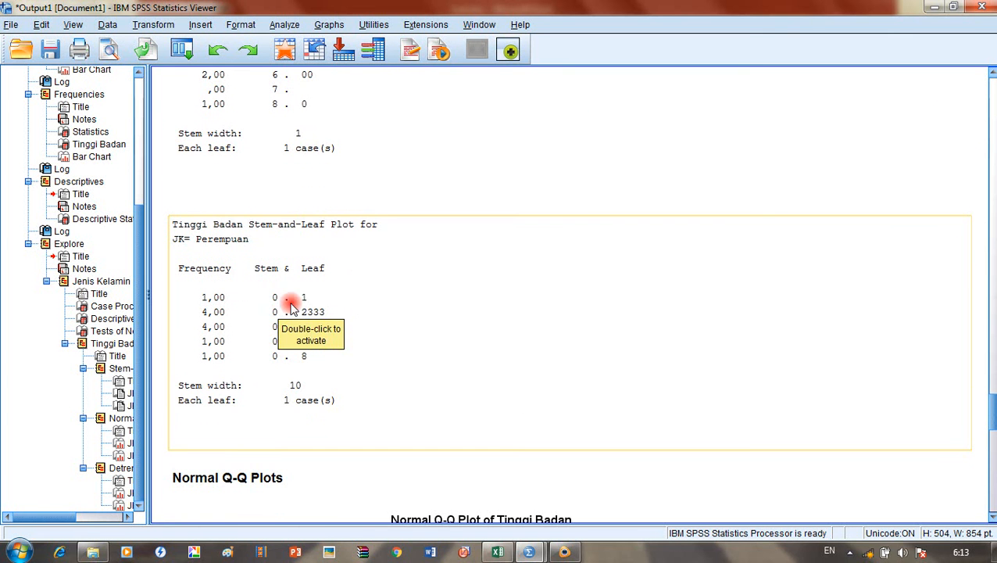
scroll(394, 276, down, 4)
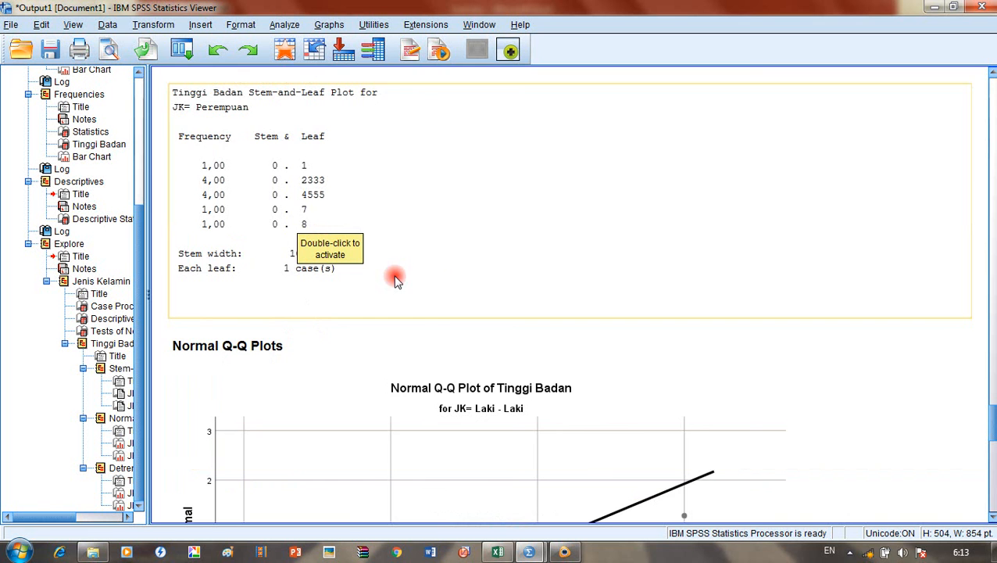
scroll(519, 309, down, 10)
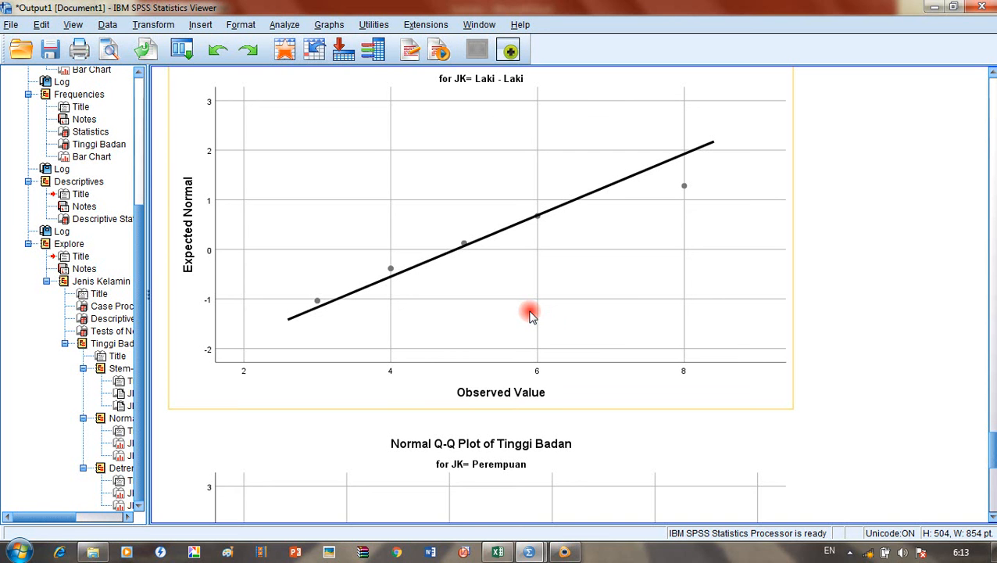
Step: Select the Laki - Laki normal Q-Q plot, then scroll back up to the Jenis Kelamin frequencies
click(564, 551)
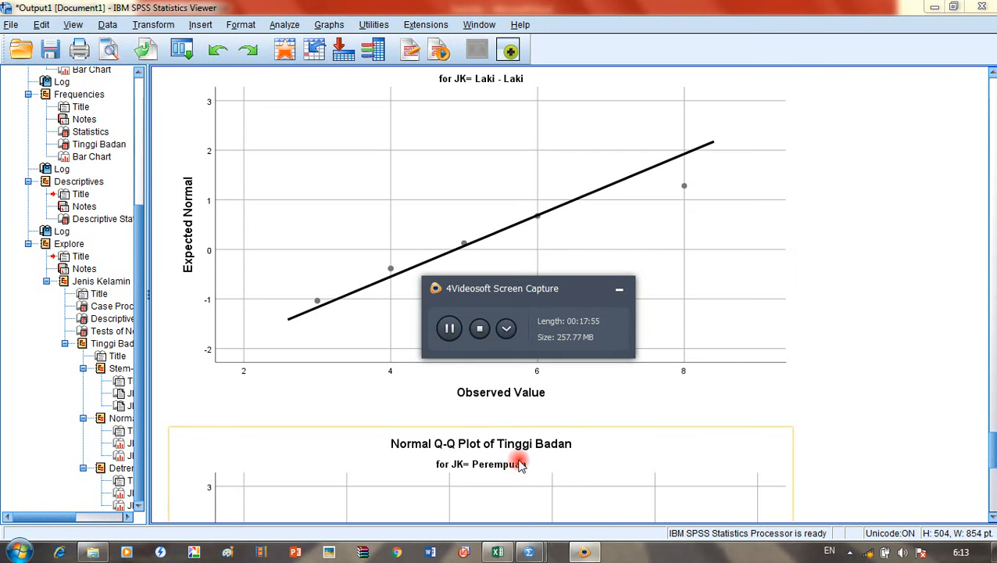
click(384, 330)
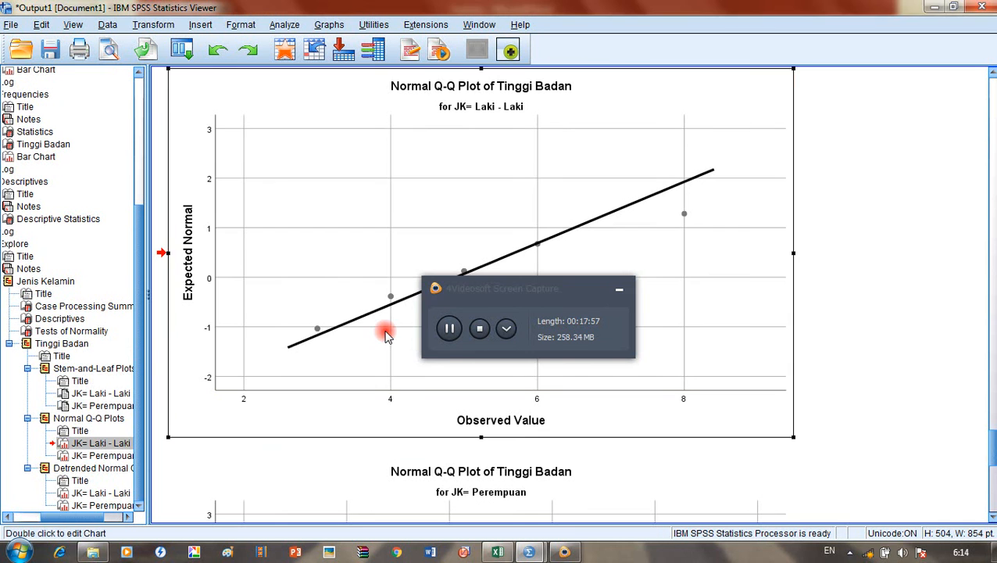
click(619, 289)
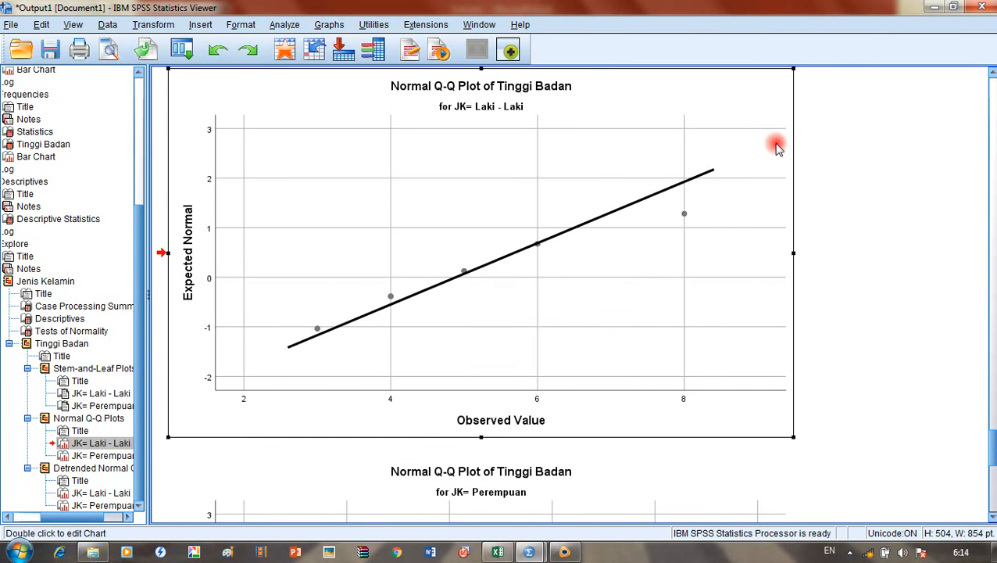
scroll(565, 275, up, 15)
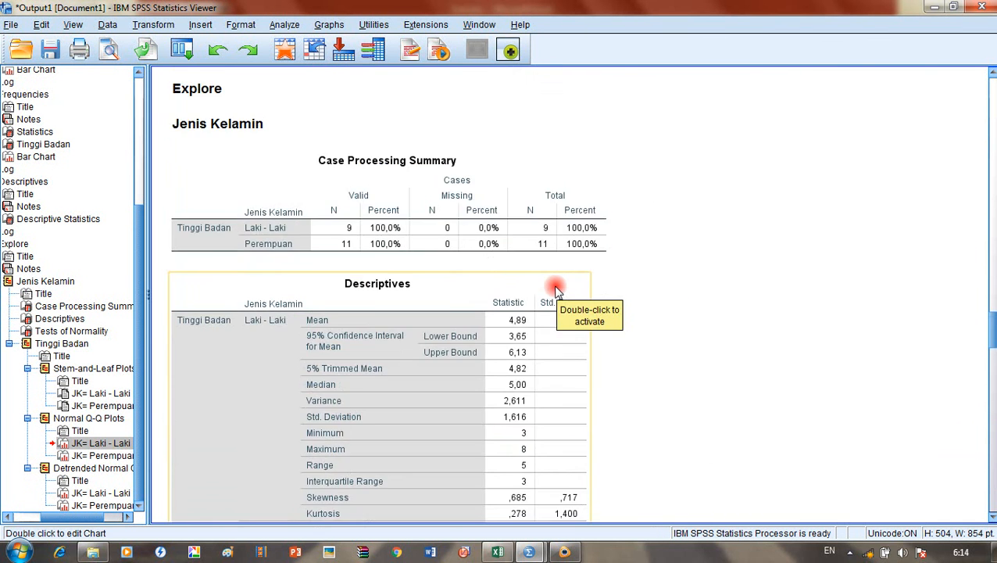
scroll(555, 291, up, 15)
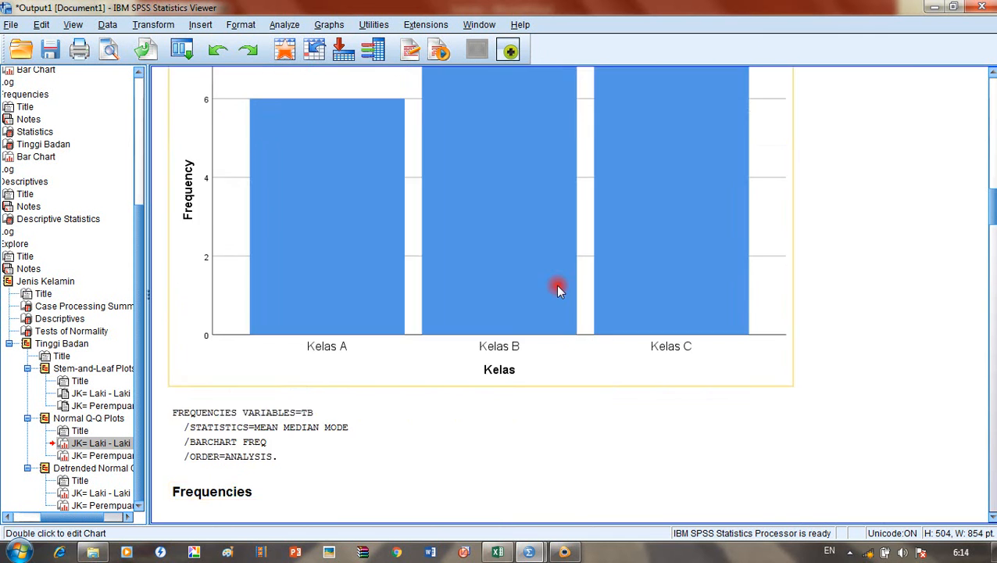
scroll(557, 287, up, 15)
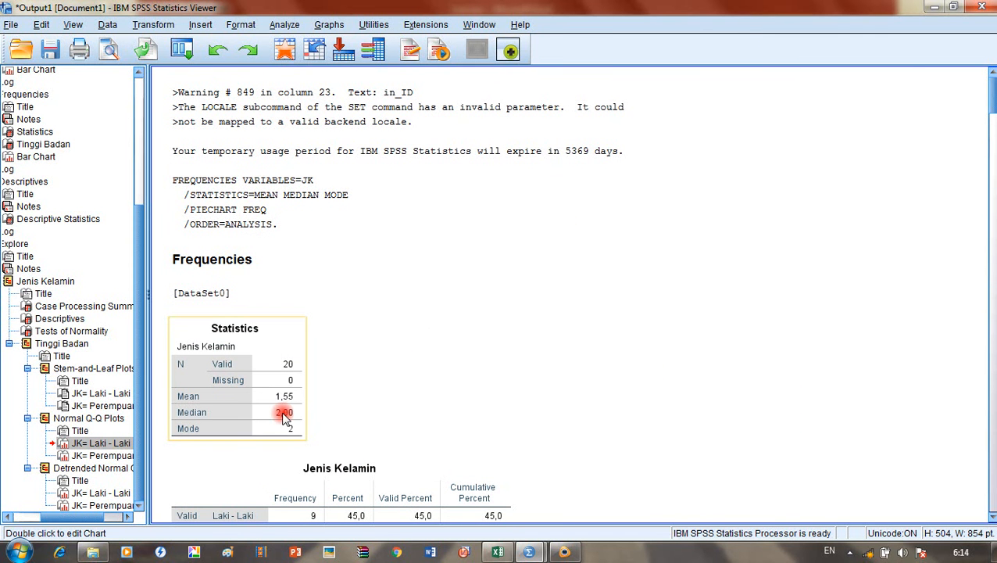
scroll(630, 327, down, 3)
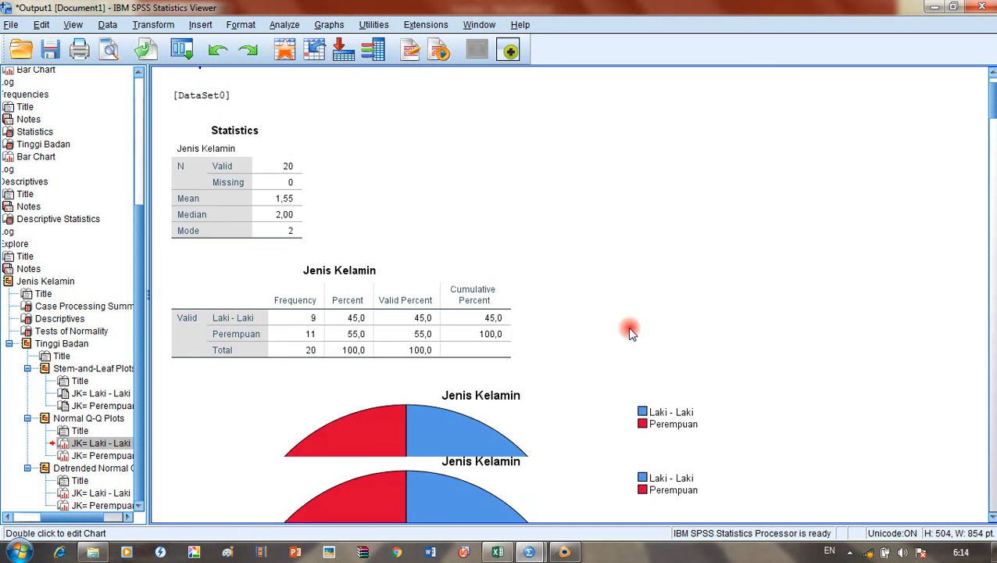
Step: Copy the Jenis Kelamin Statistics table from the SPSS output
click(246, 283)
right_click(246, 283)
click(282, 314)
click(17, 552)
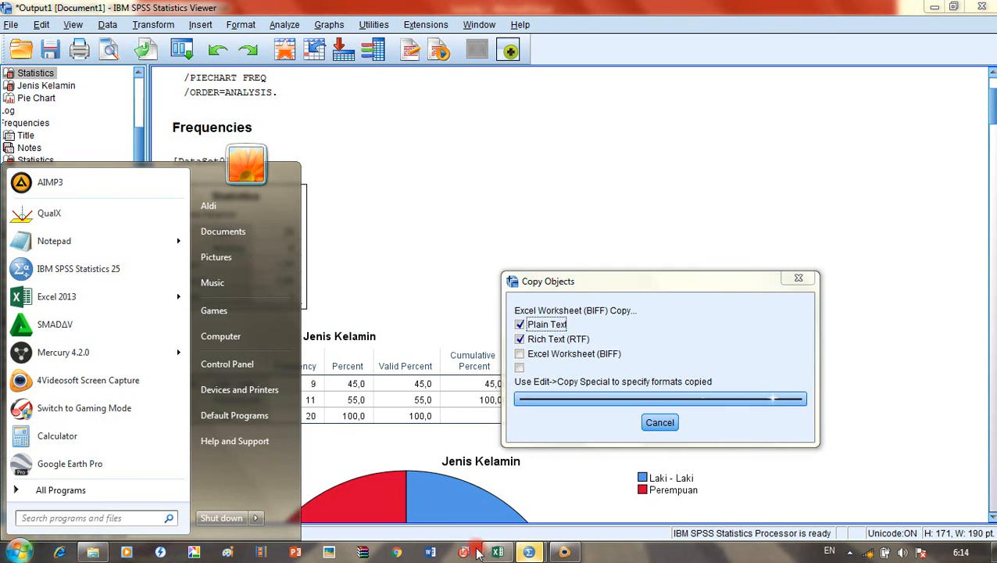
click(617, 241)
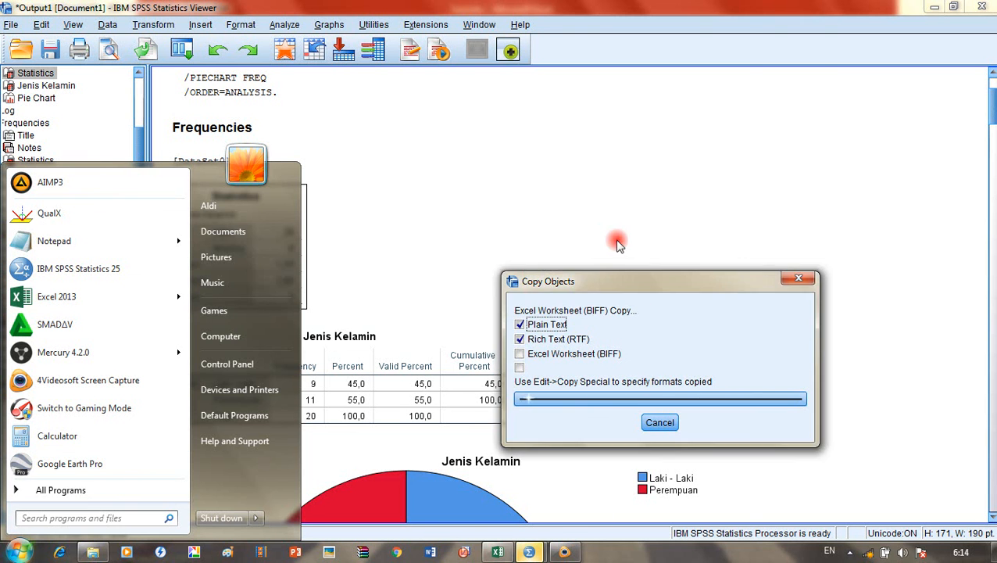
click(651, 423)
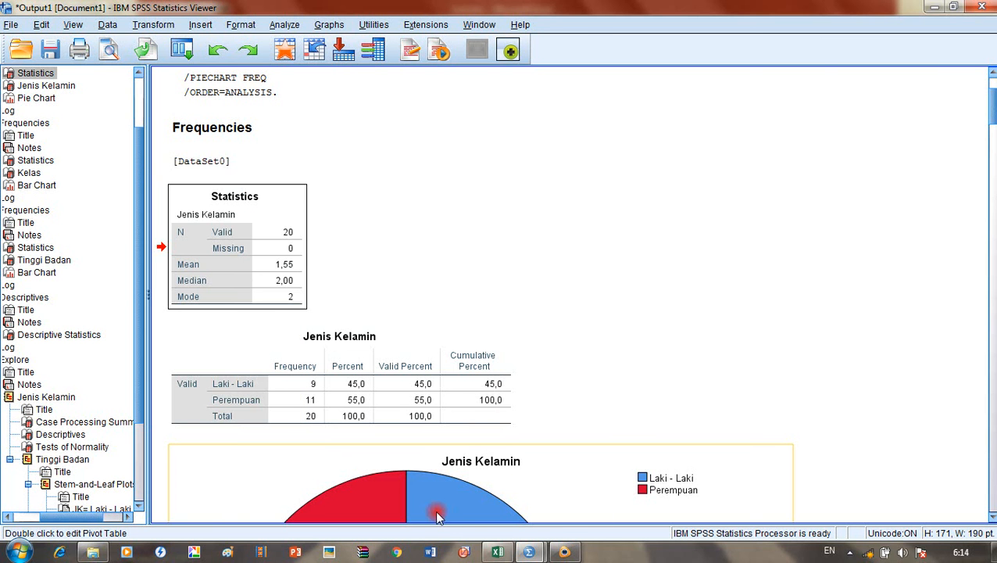
click(538, 382)
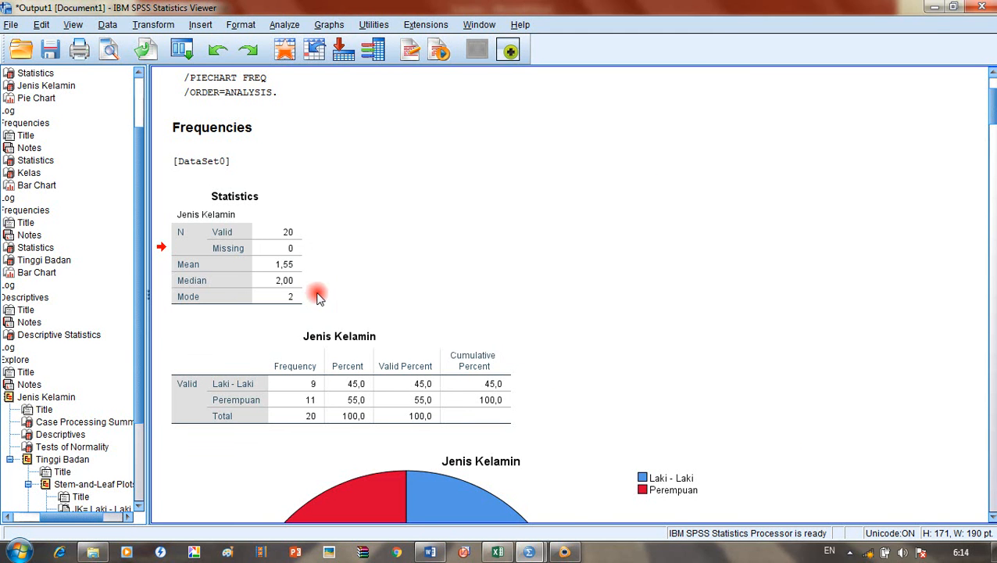
scroll(325, 302, down, 10)
scroll(331, 336, up, 7)
scroll(338, 336, up, 5)
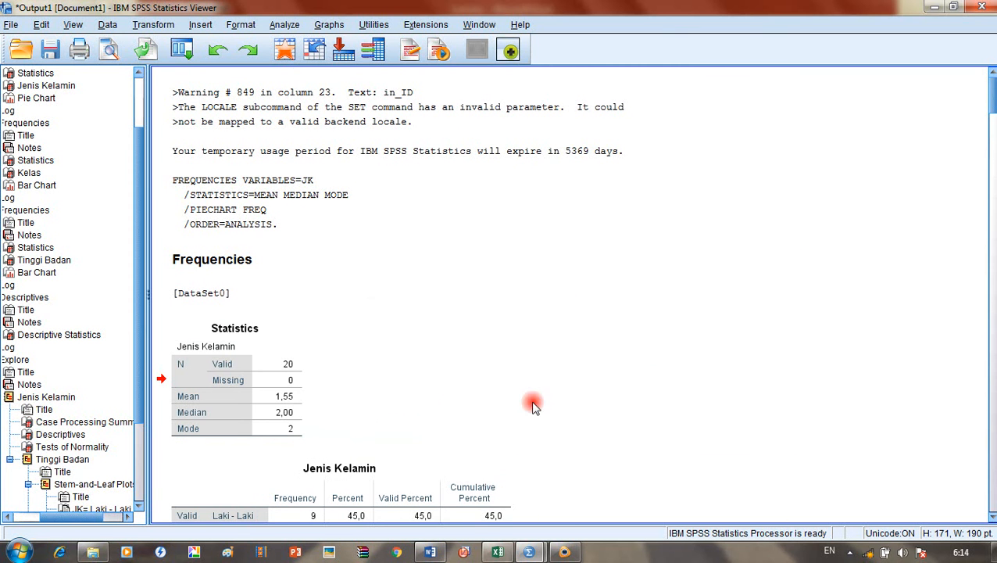
Step: Launch Microsoft Word and dismiss the Office activation prompt
click(430, 550)
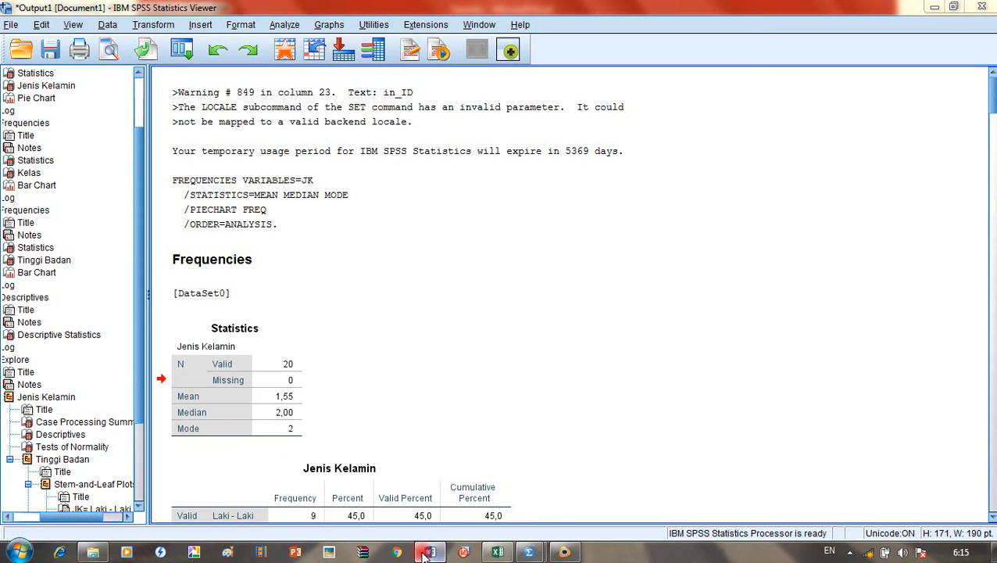
mouse_move(429, 552)
mouse_move(432, 494)
click(431, 553)
click(634, 417)
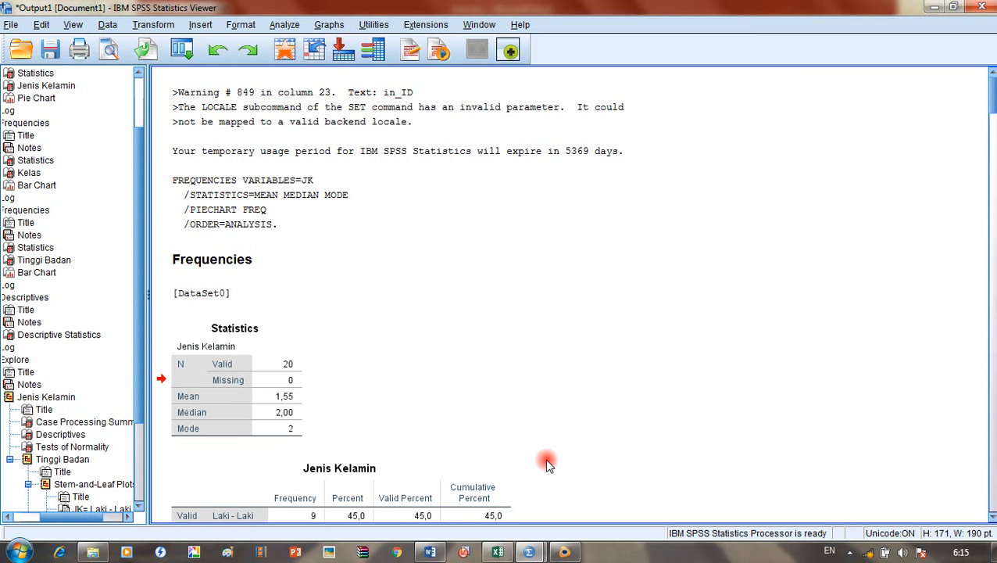
Step: Create a blank Word document and paste the Statistics table into it
click(431, 550)
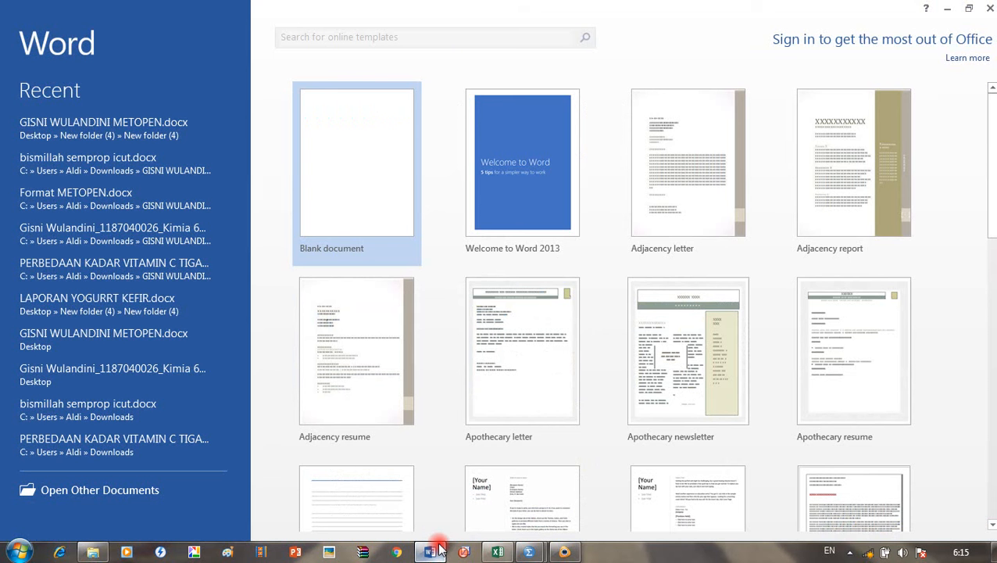
click(401, 209)
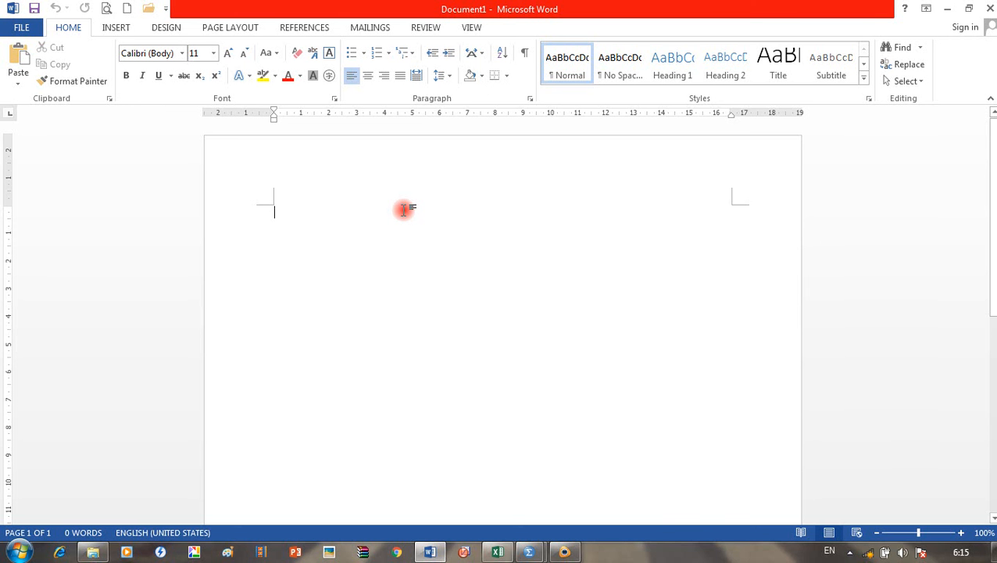
key(ctrl+v)
Step: Copy the Jenis Kelamin frequency table from SPSS and paste it into Word as plain text
click(430, 552)
scroll(256, 346, down, 5)
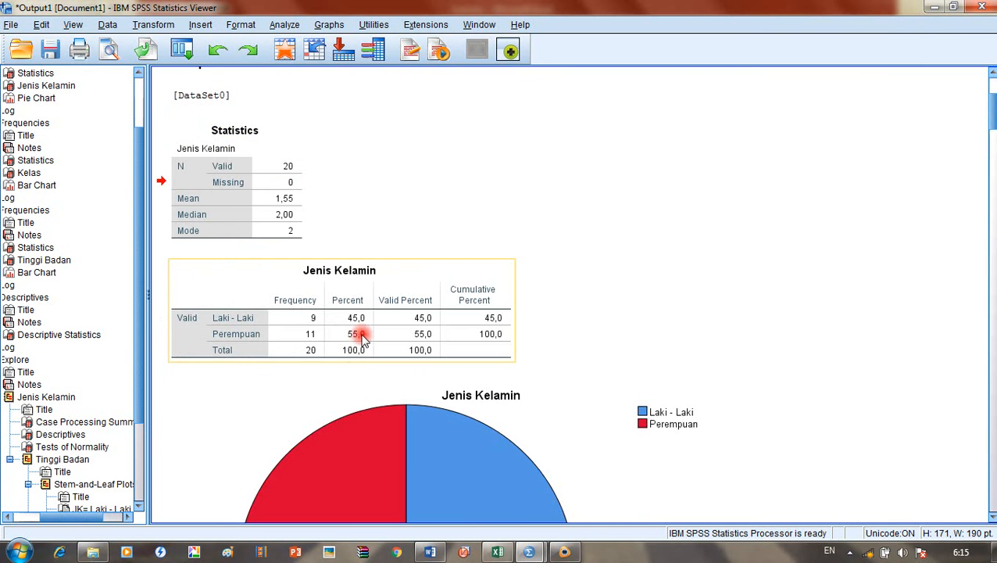
click(357, 328)
right_click(362, 336)
click(376, 365)
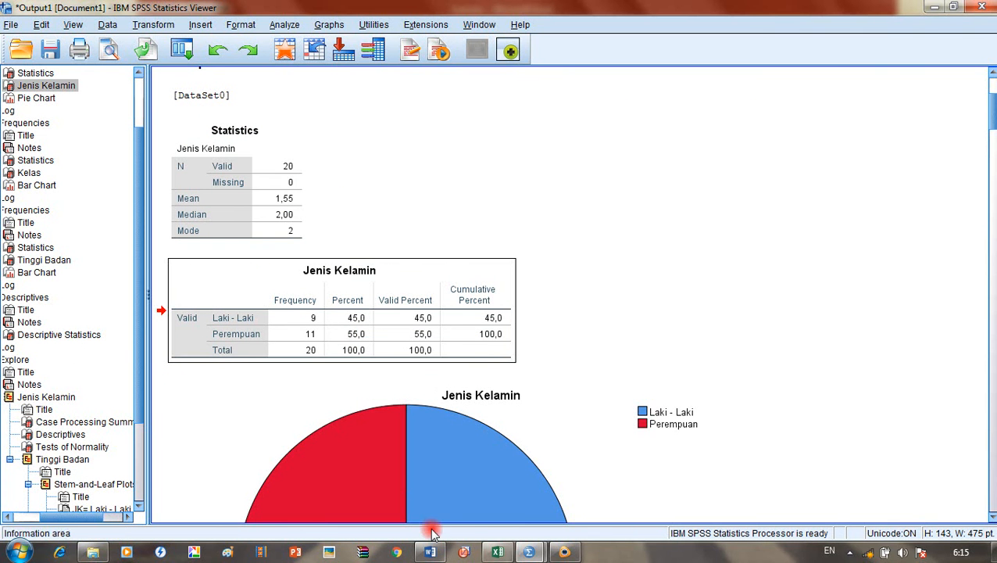
click(430, 551)
right_click(498, 405)
click(575, 248)
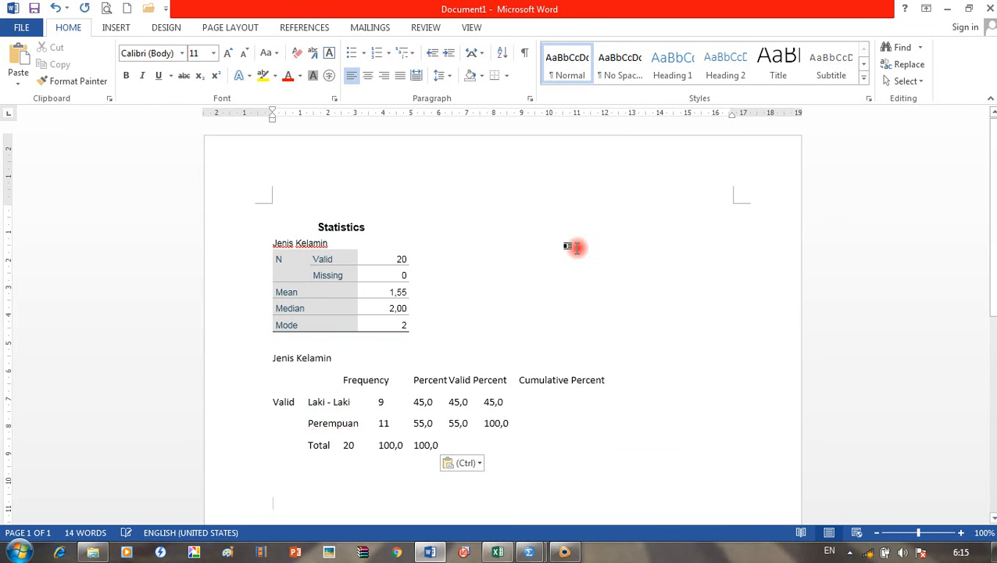
scroll(531, 352, down, 3)
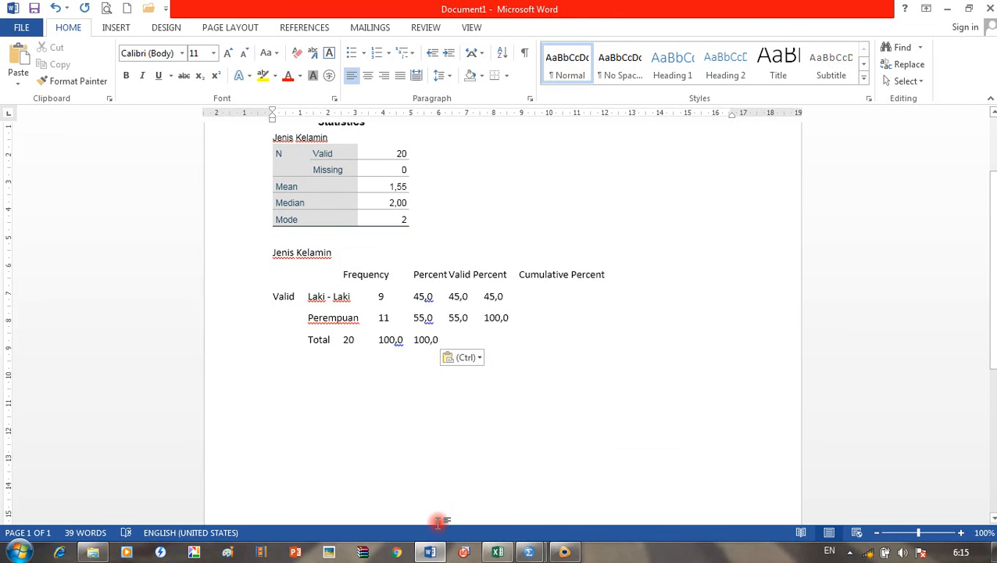
click(429, 546)
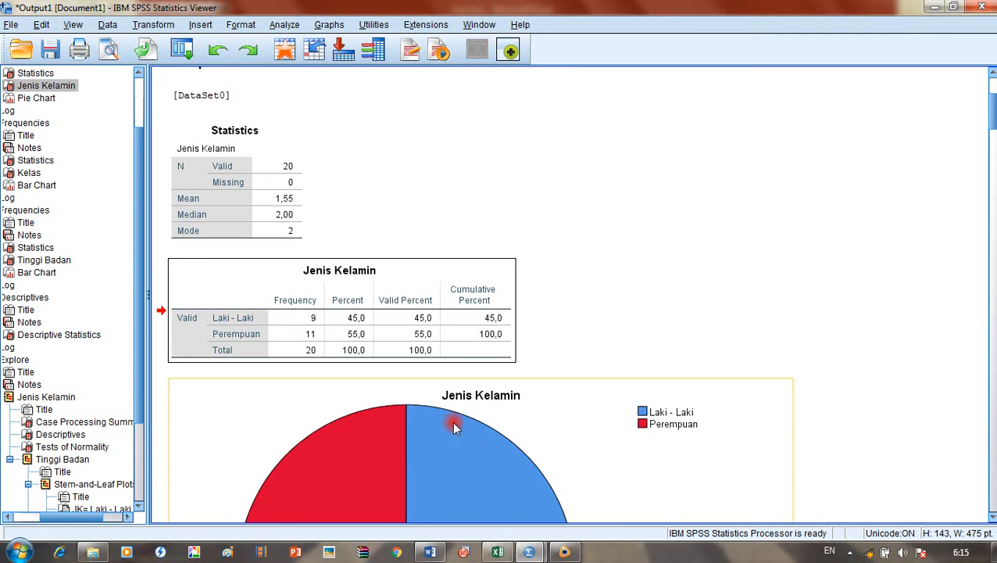
Step: Paste the formatted Jenis Kelamin frequency table and delete the plain-text version
click(443, 305)
click(429, 551)
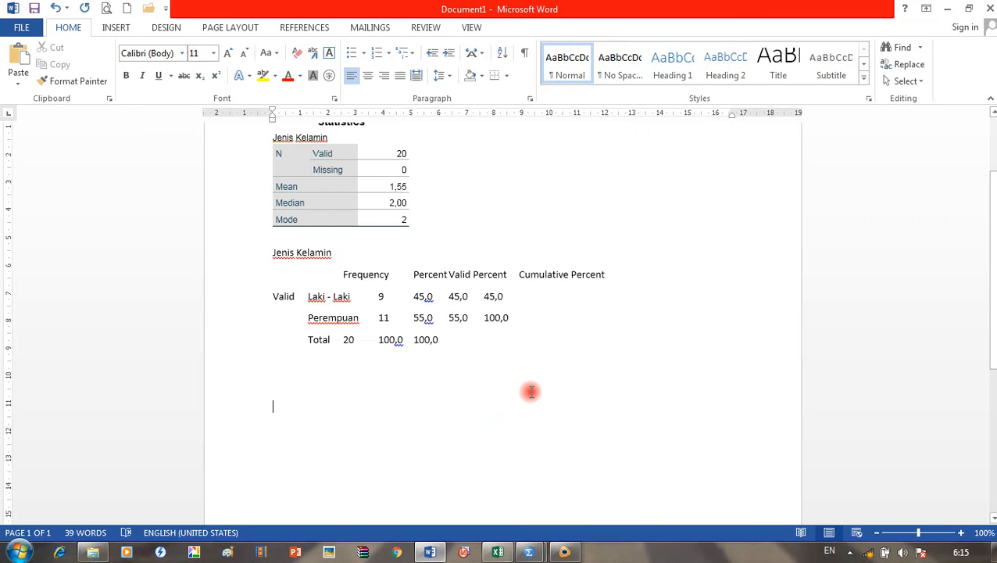
key(ctrl+v)
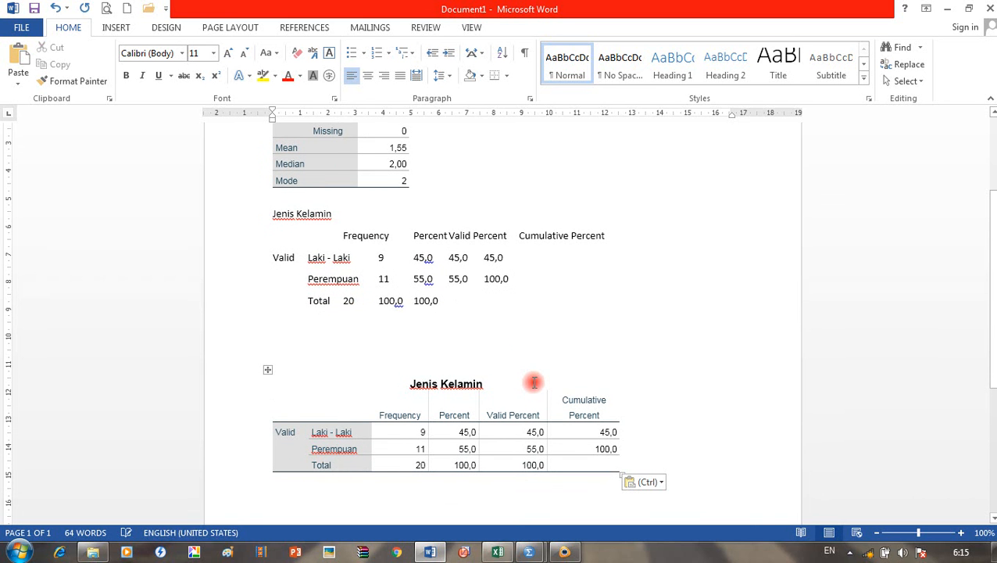
drag(531, 305, 285, 218)
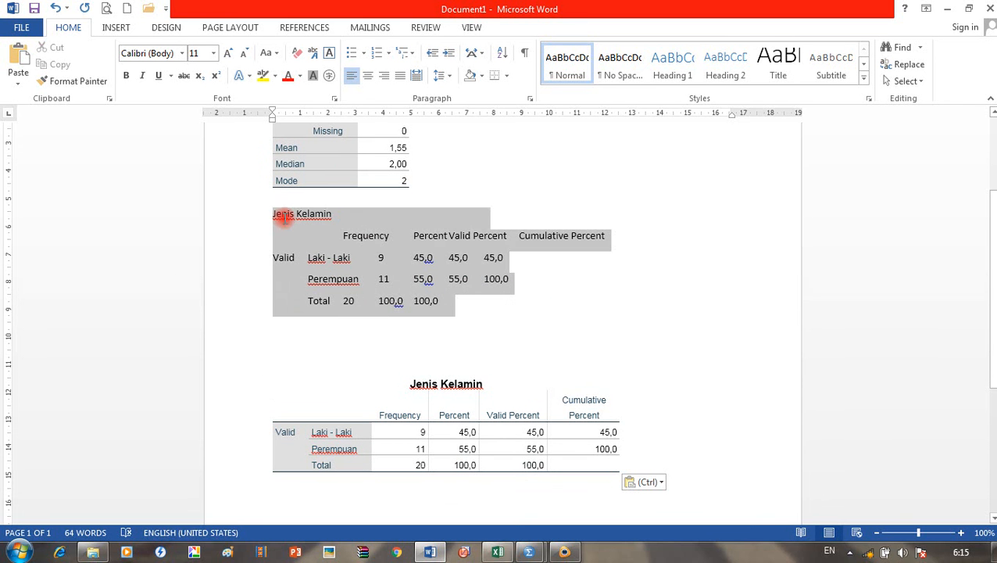
key(Delete)
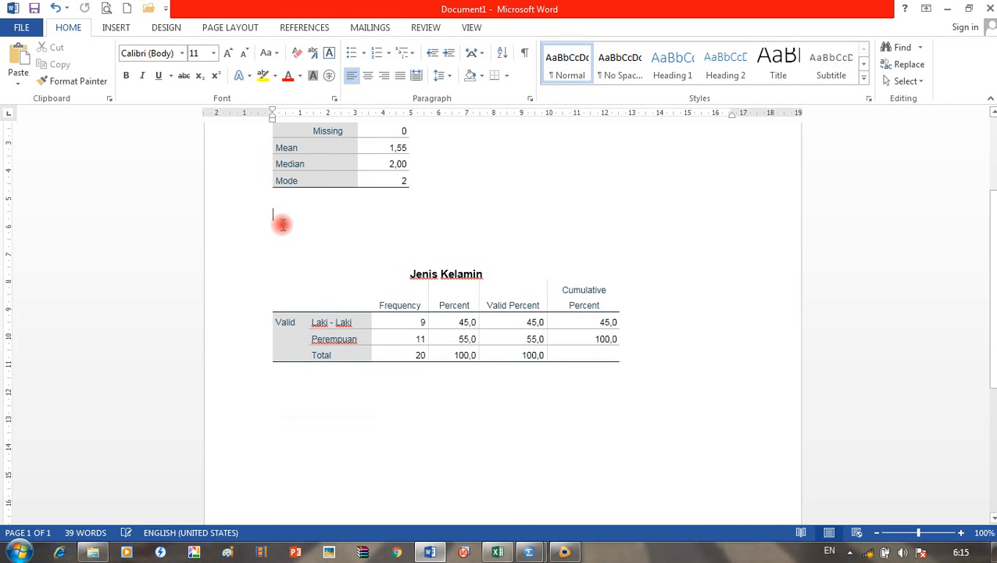
key(BackSpace)
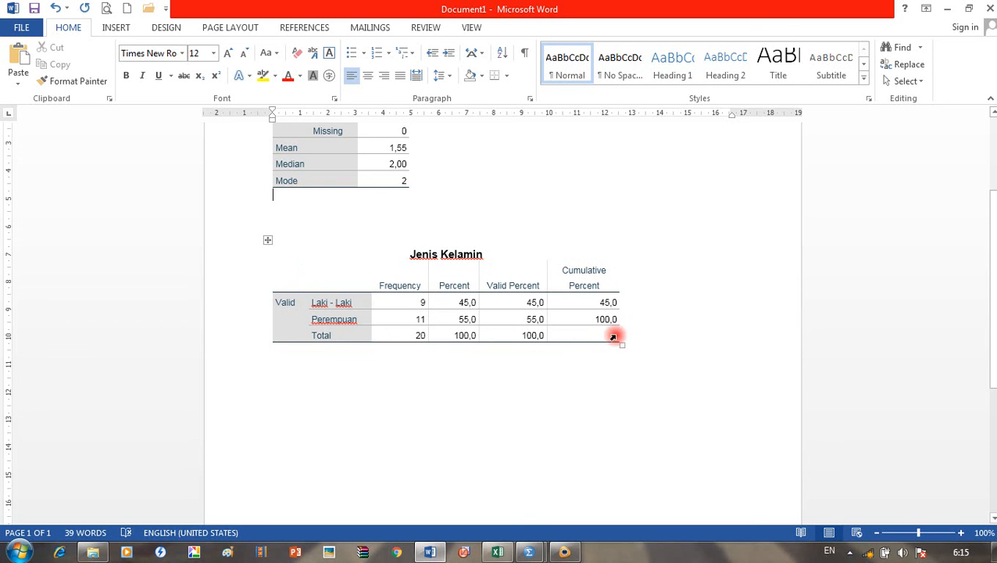
scroll(520, 304, down, 1)
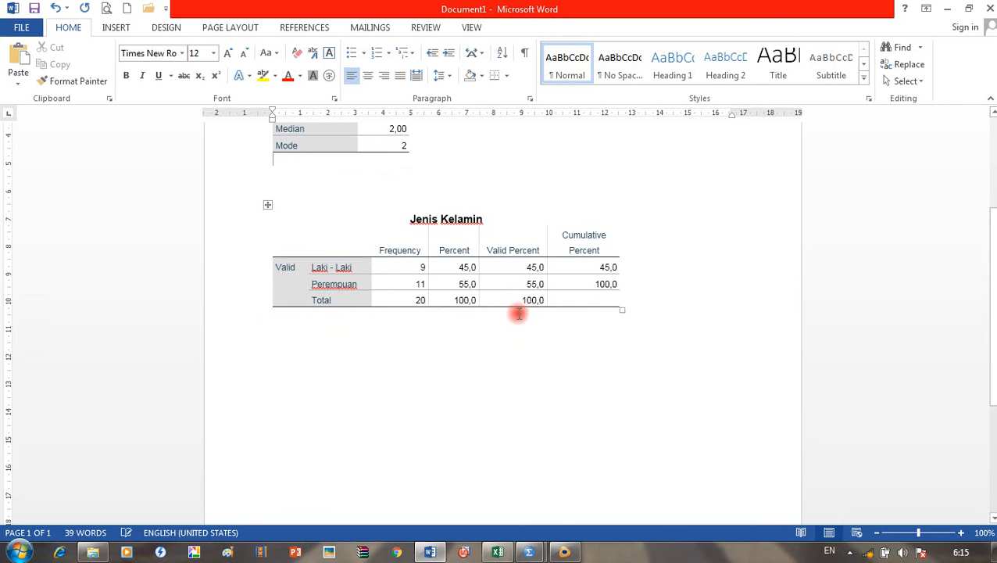
Step: Copy the Jenis Kelamin pie chart from SPSS and paste it below the frequency table
click(442, 554)
click(438, 442)
click(430, 552)
click(438, 432)
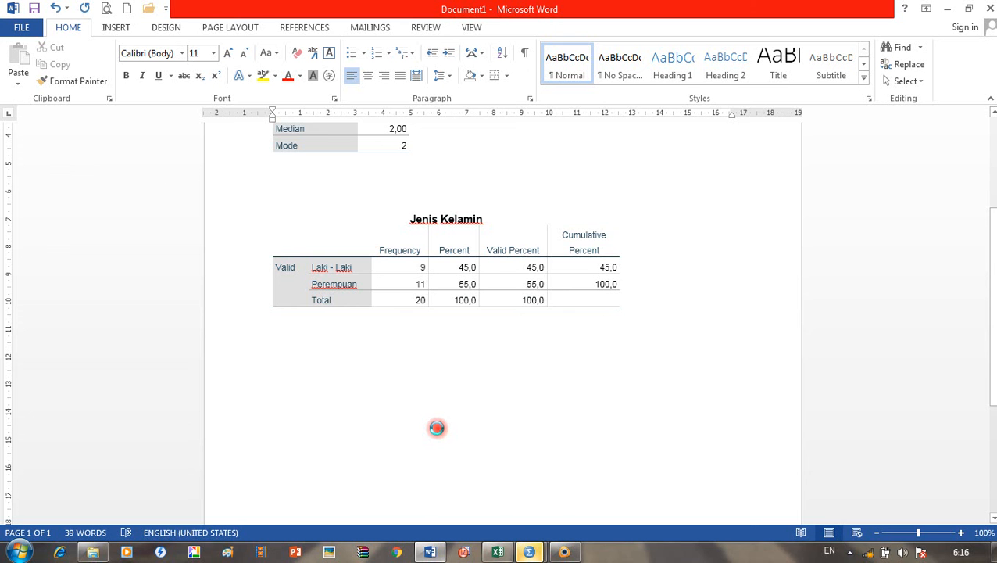
key(ctrl+v)
scroll(435, 426, down, 3)
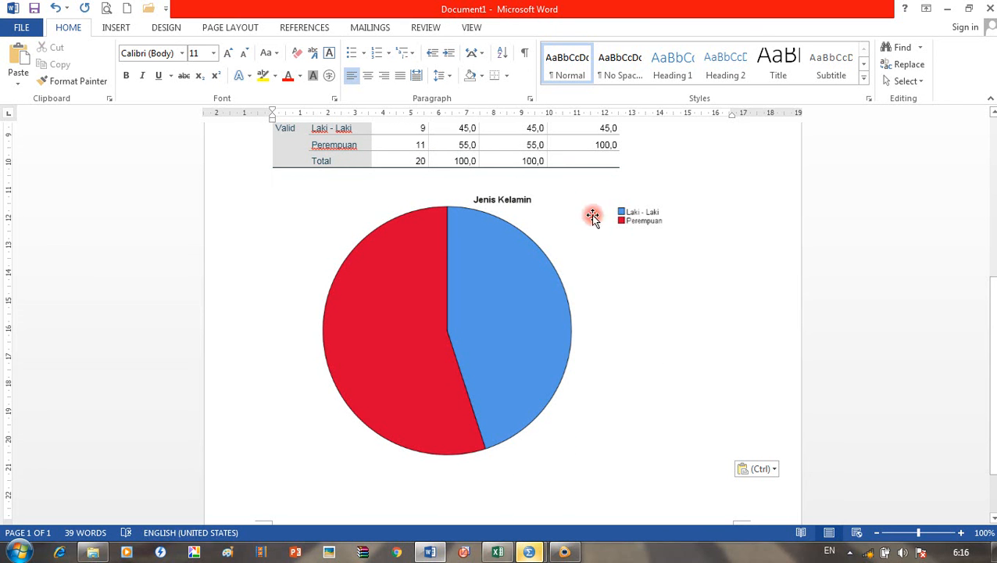
click(527, 546)
click(601, 488)
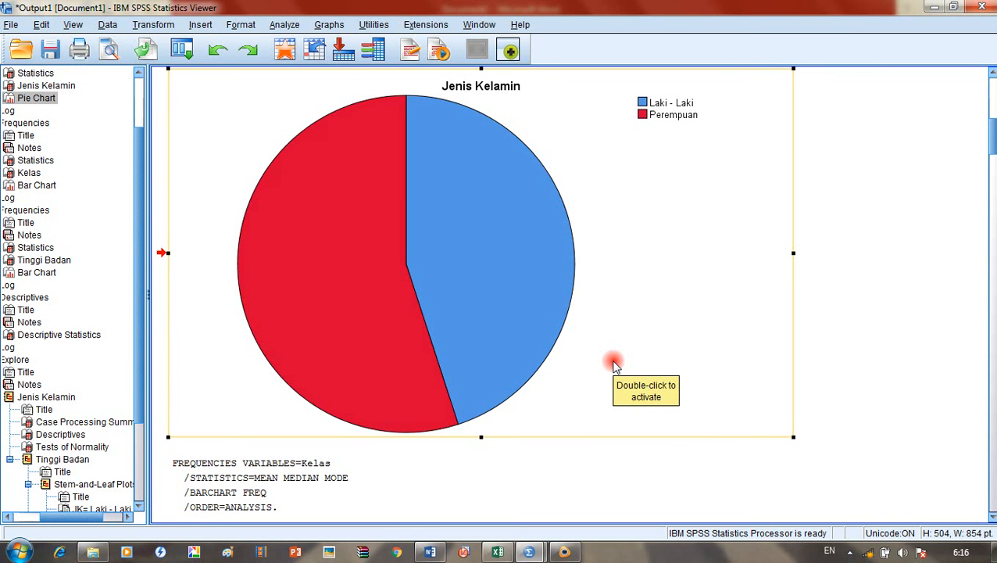
Step: Save the output in New Folder (3) as a UTS .spv named with the student's name, ID and B_PrakStatistika
click(11, 24)
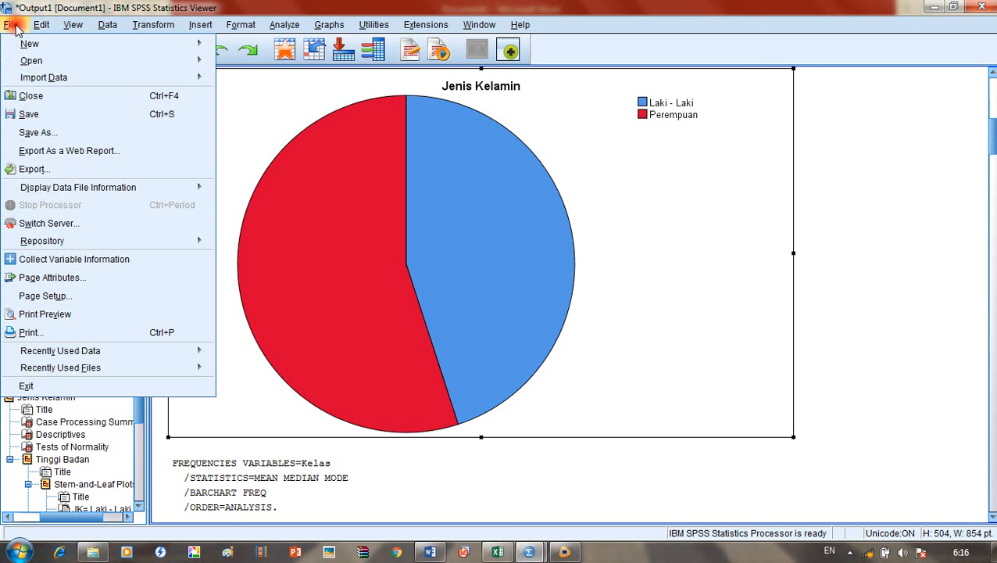
click(70, 134)
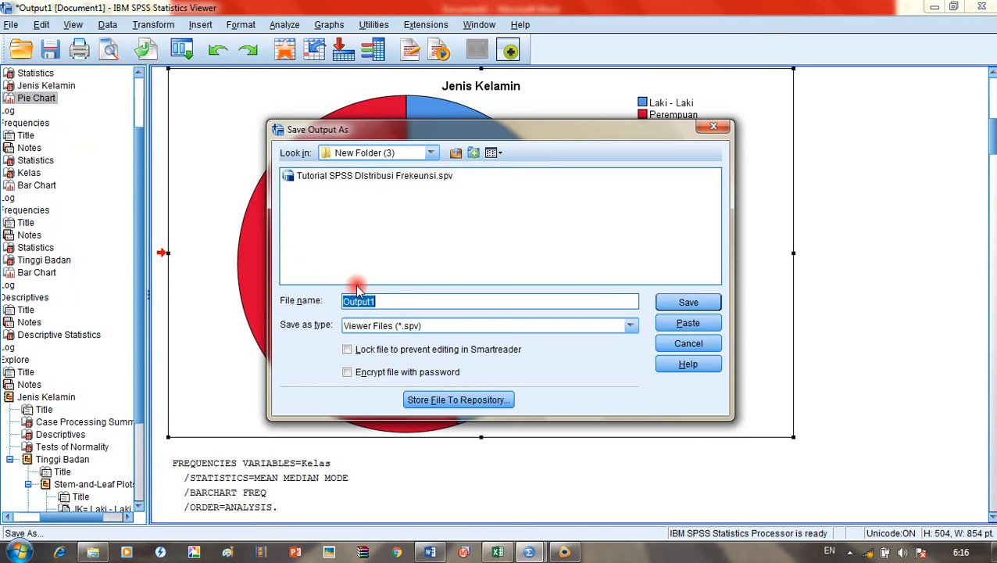
click(400, 176)
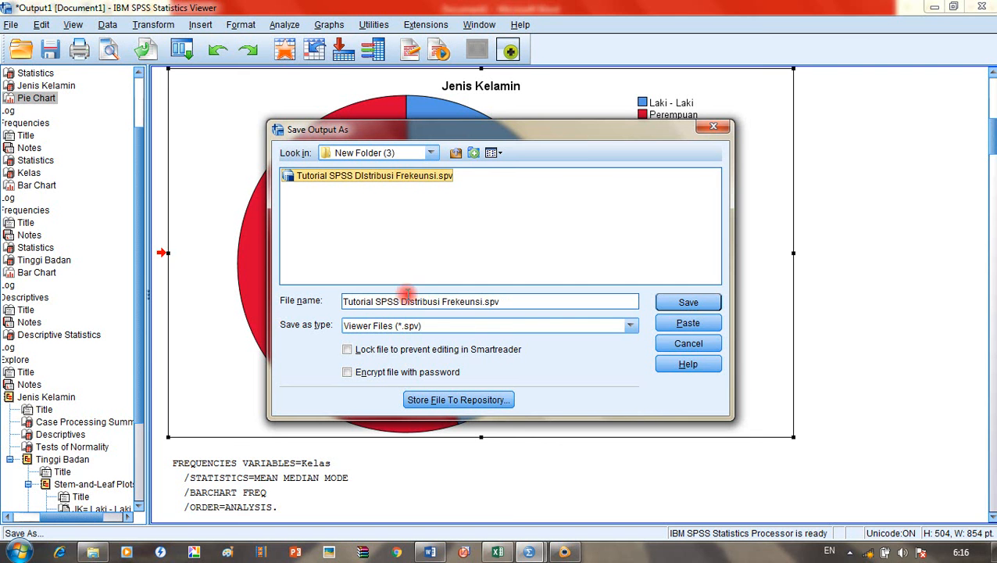
click(482, 301)
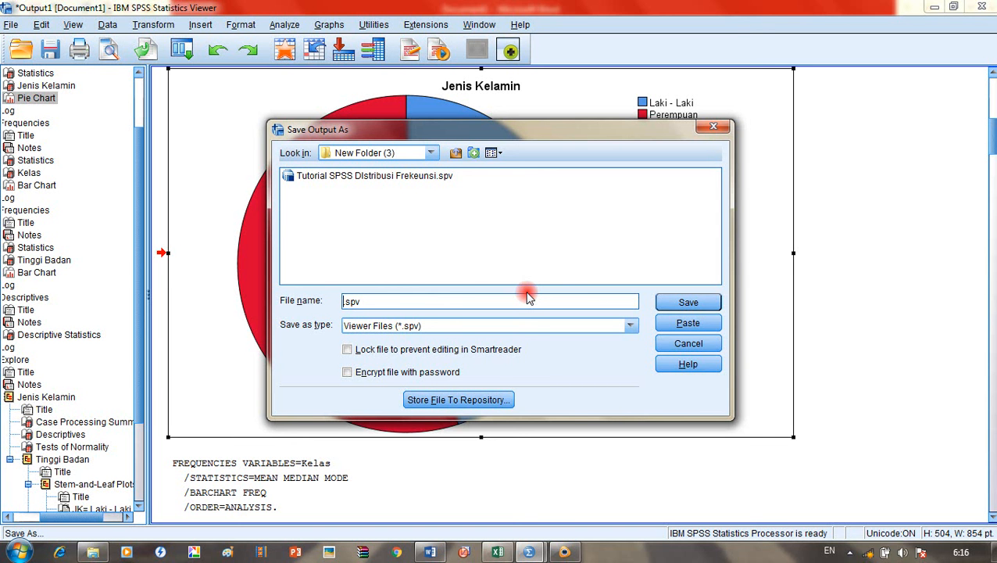
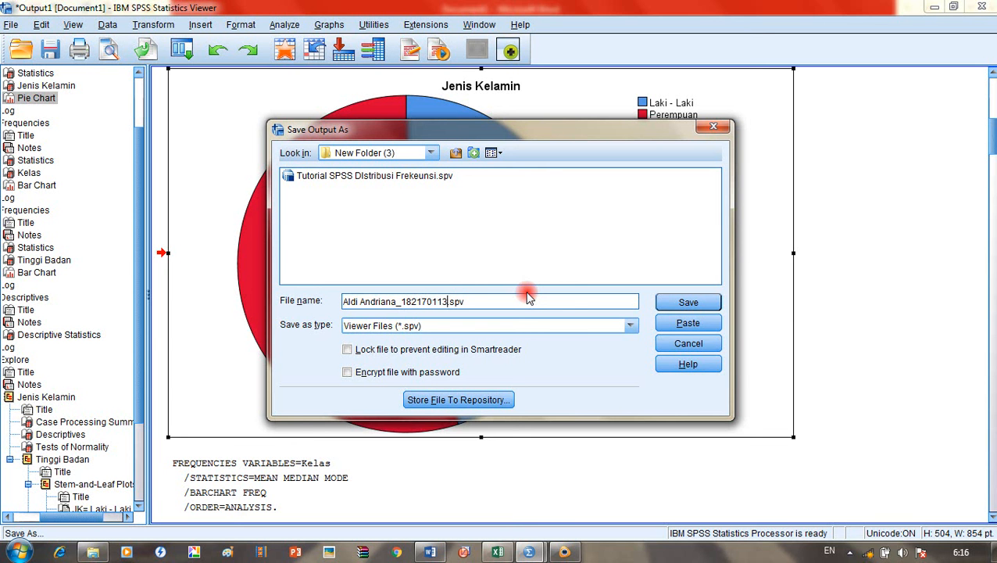
text(B_PrakStatistika)
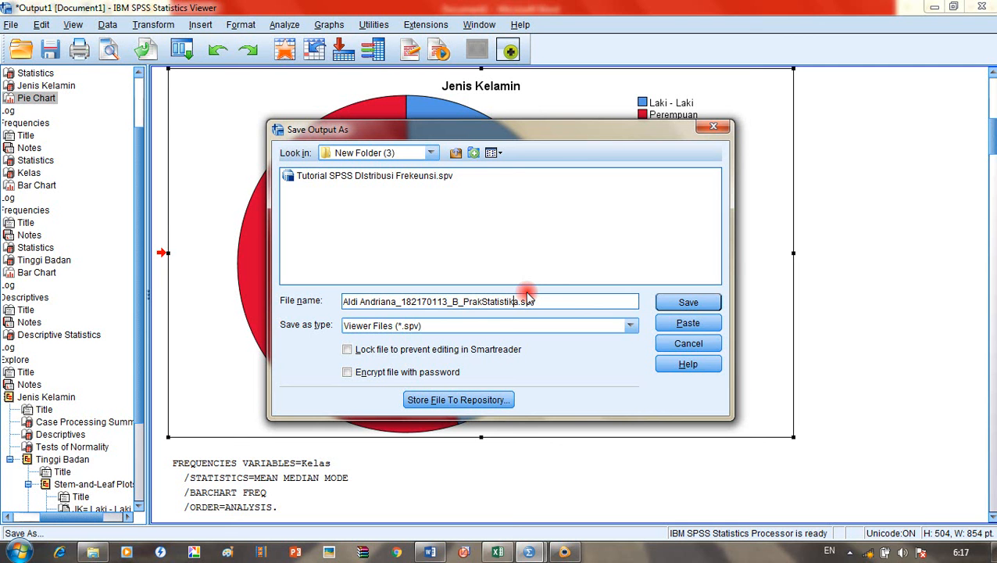
key(Left)
key(Left)
key(Left)
key(Left)
key(Left)
key(Left)
key(Left)
key(Left)
key(Left)
key(Left)
key(Left)
key(Left)
key(Left)
key(Left)
key(Left)
key(Left)
key(Left)
key(Left)
key(Left)
key(Left)
text(_)
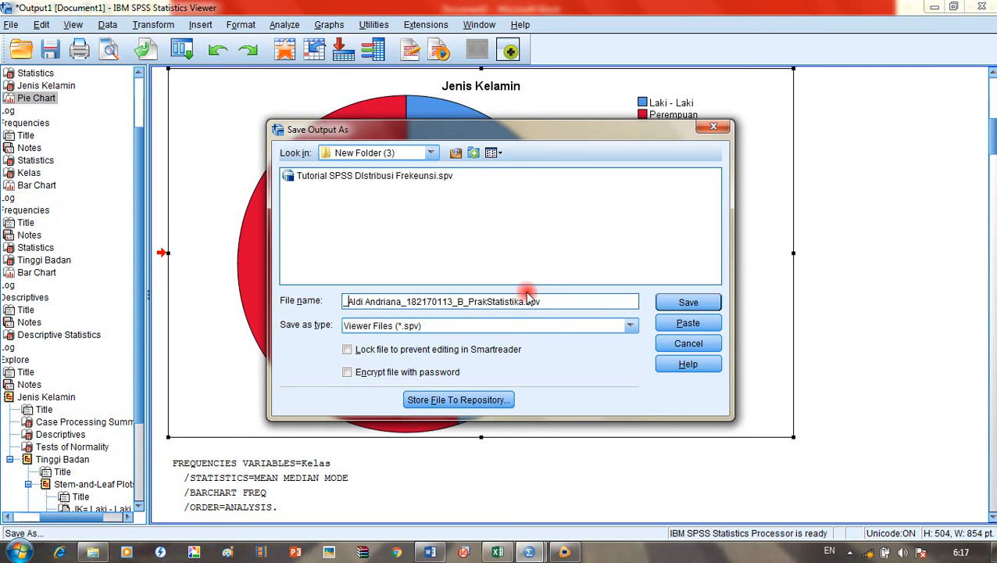
text(UTS)
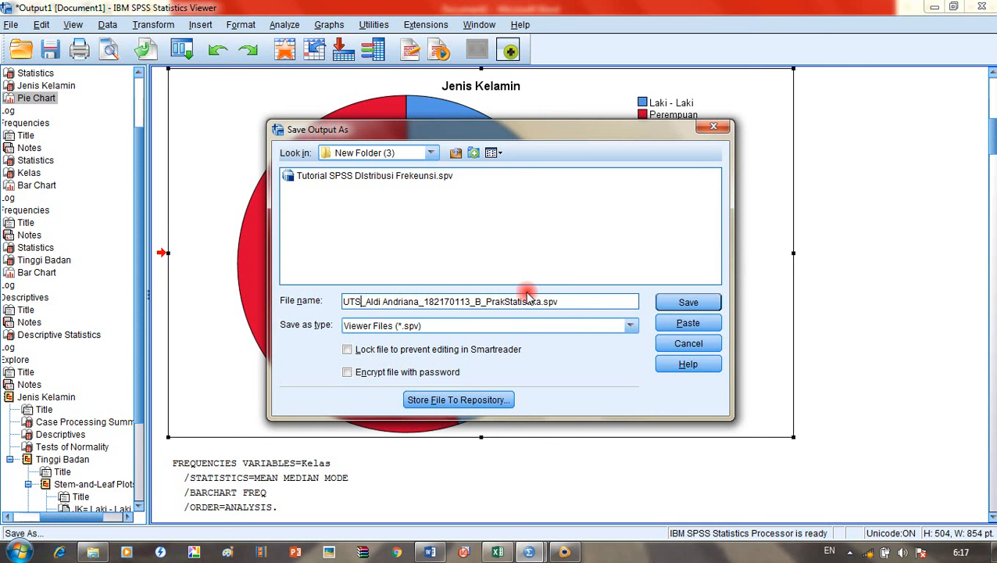
click(685, 309)
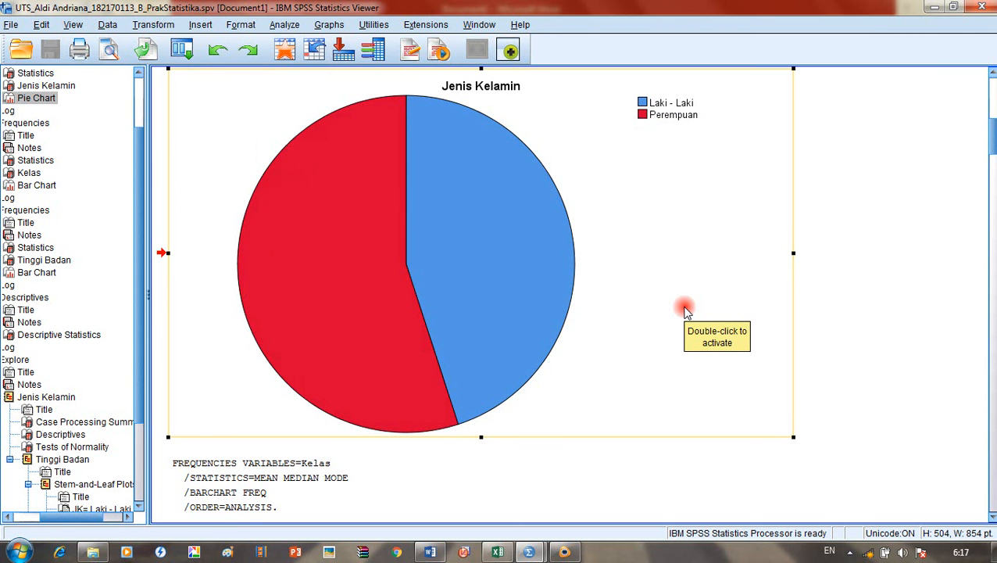
Step: Scroll through the SPSS output, then minimize the Viewer window
scroll(699, 434, down, 5)
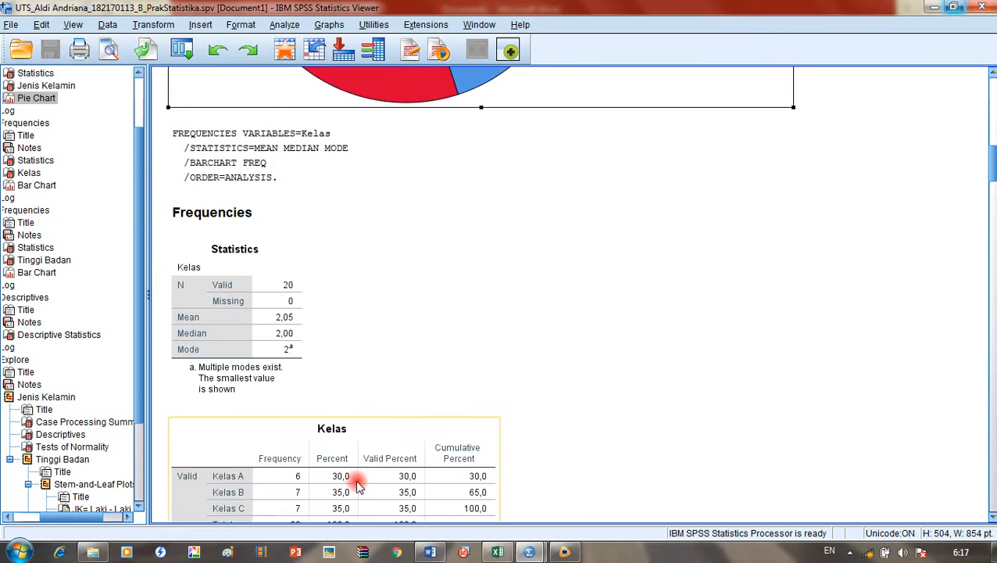
scroll(357, 484, down, 20)
scroll(498, 401, down, 7)
scroll(692, 207, up, 6)
scroll(292, 286, down, 6)
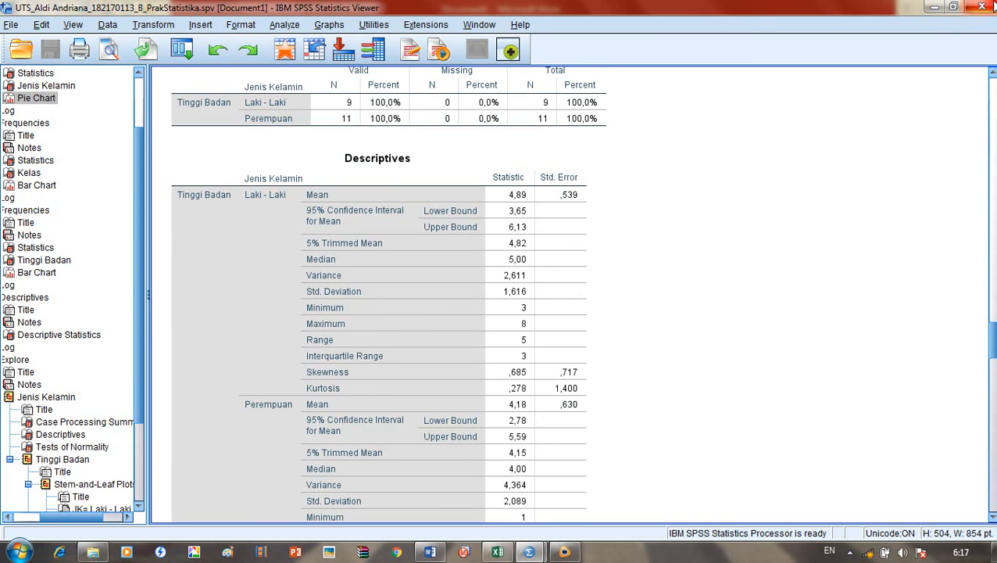
click(934, 7)
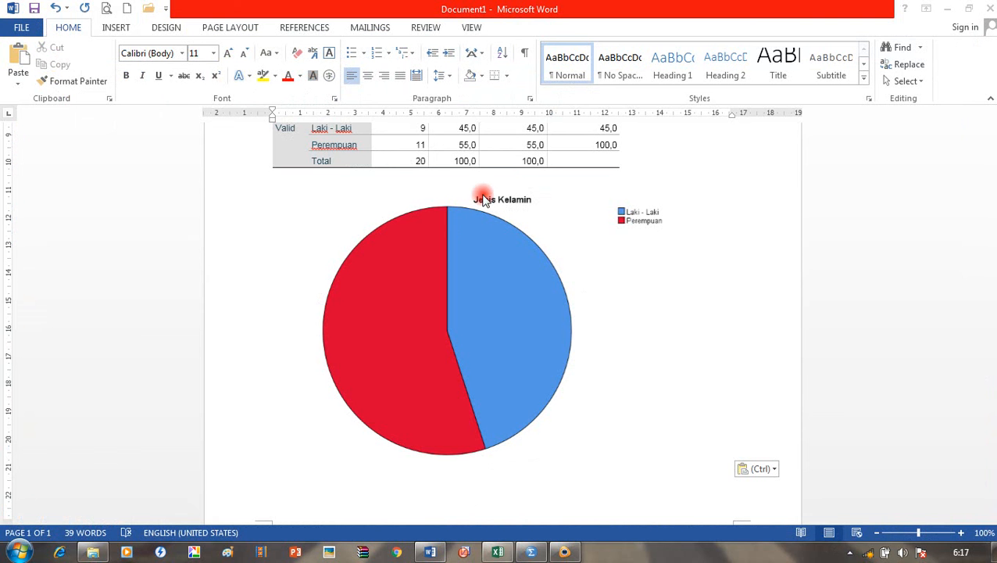
Step: Bring the Untitled1 Data Editor with the JK, Kelas and TB data to the front
click(532, 552)
click(617, 290)
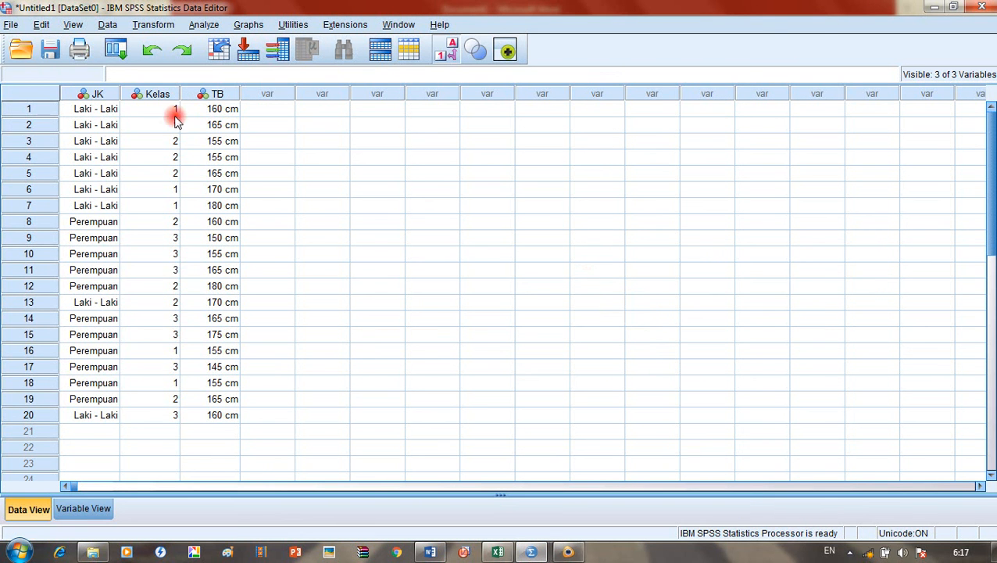
click(11, 25)
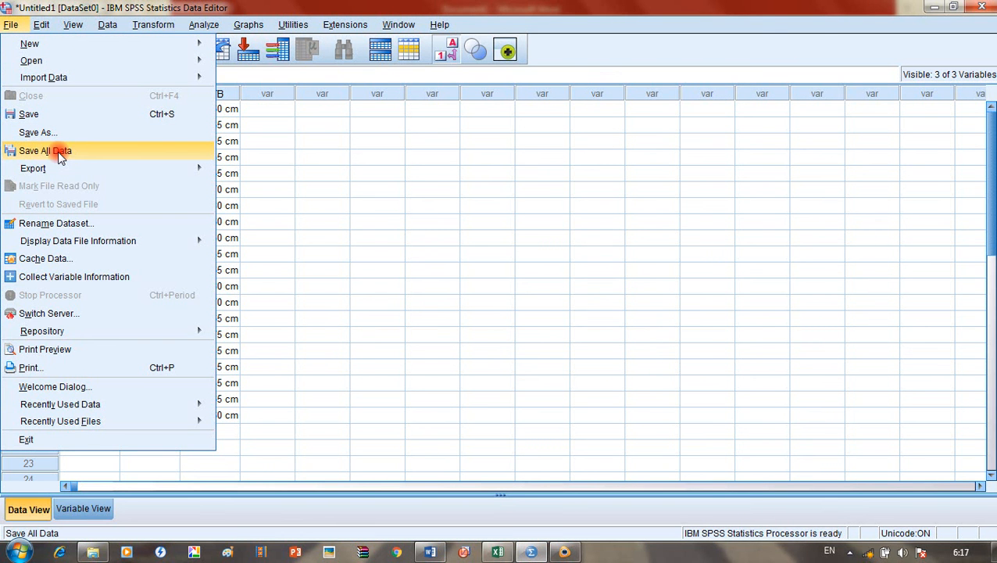
Step: Start Save All Data and choose the SMESETER 6 folder as the save location
click(58, 151)
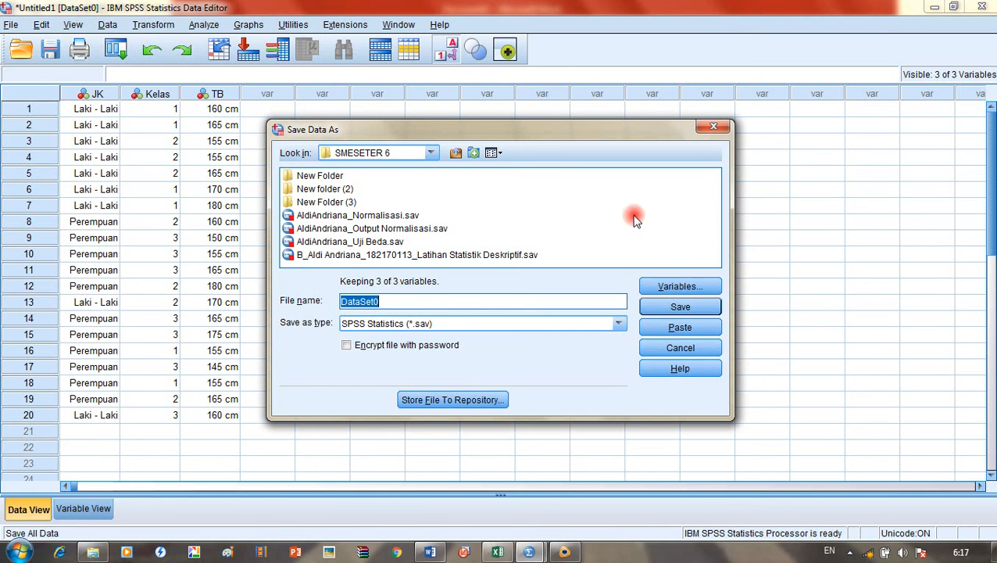
double_click(341, 201)
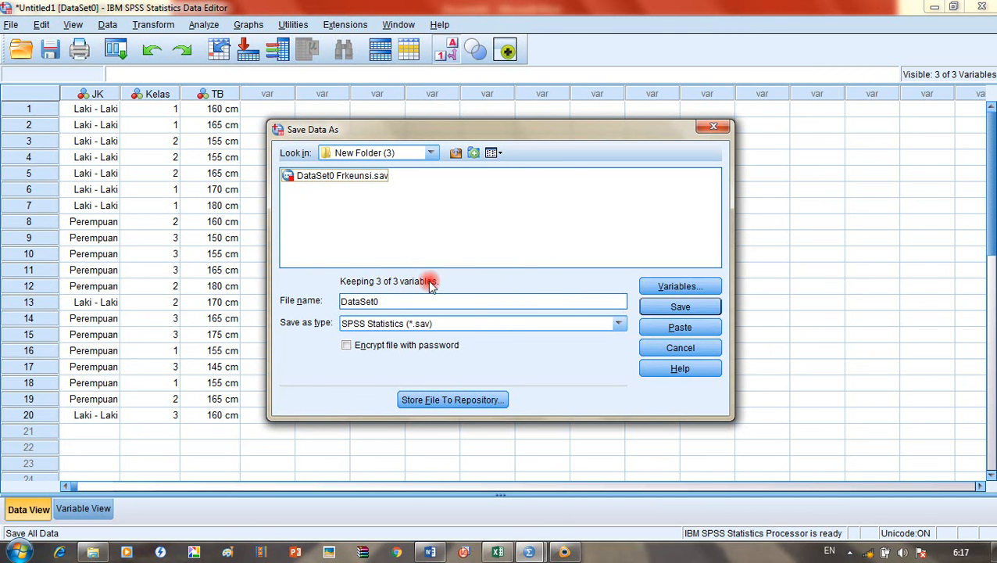
click(430, 152)
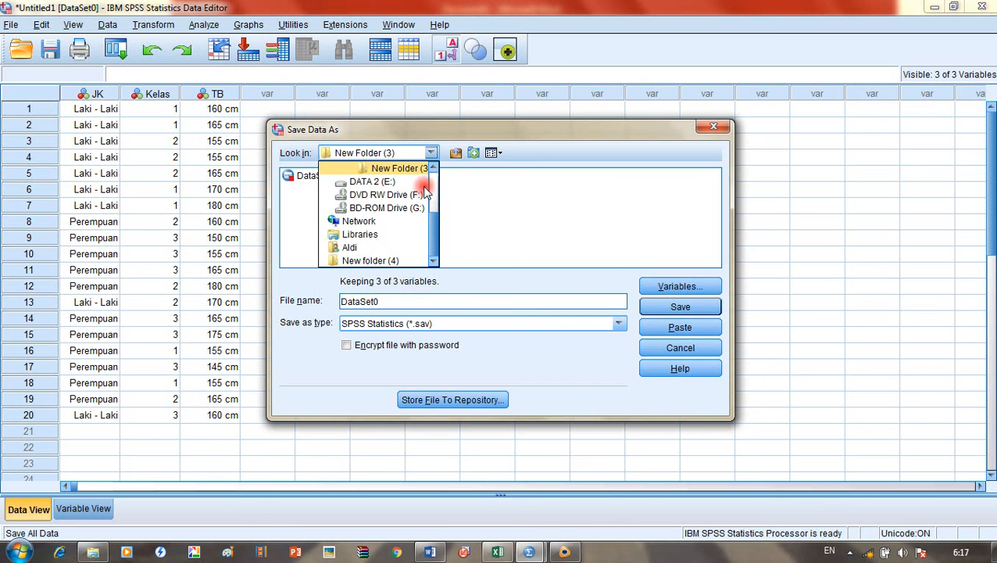
scroll(419, 169, up, 1)
click(419, 169)
double_click(414, 300)
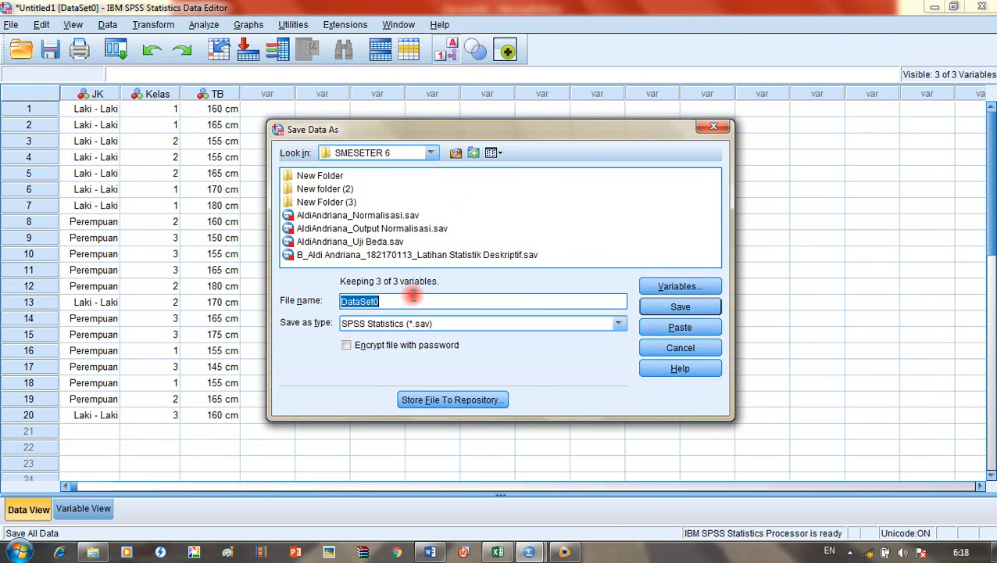
Step: Reuse an existing file name, ending it in 'Prak Statistika' and prefixing it with 'UTS'
click(396, 255)
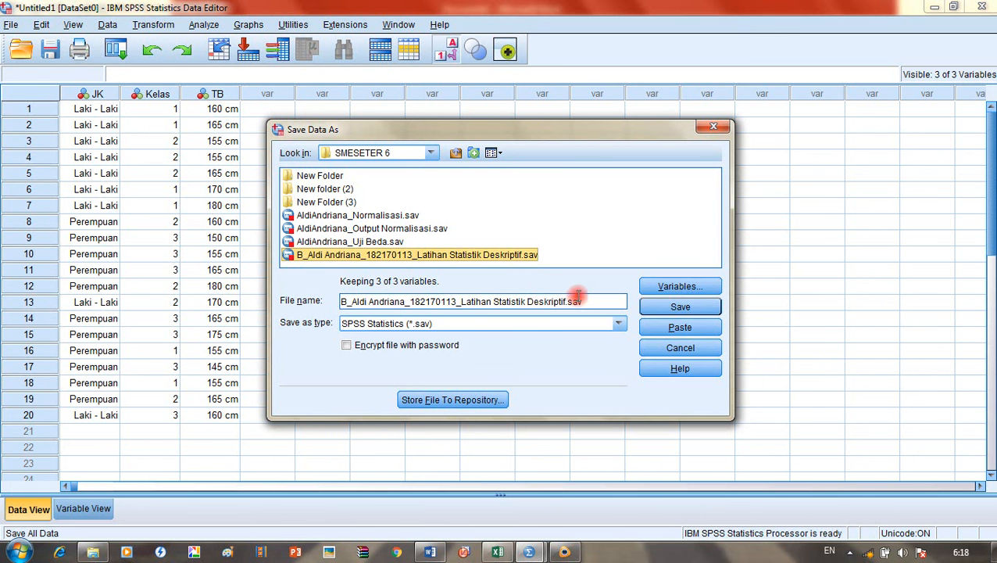
click(560, 307)
key(BackSpace)
key(BackSpace)
key(BackSpace)
key(BackSpace)
key(BackSpace)
key(BackSpace)
key(BackSpace)
key(BackSpace)
key(BackSpace)
key(BackSpace)
key(BackSpace)
key(BackSpace)
key(BackSpace)
key(BackSpace)
key(BackSpace)
key(BackSpace)
key(BackSpace)
key(BackSpace)
key(BackSpace)
key(BackSpace)
key(BackSpace)
key(BackSpace)
key(BackSpace)
key(BackSpace)
key(BackSpace)
key(BackSpace)
key(BackSpace)
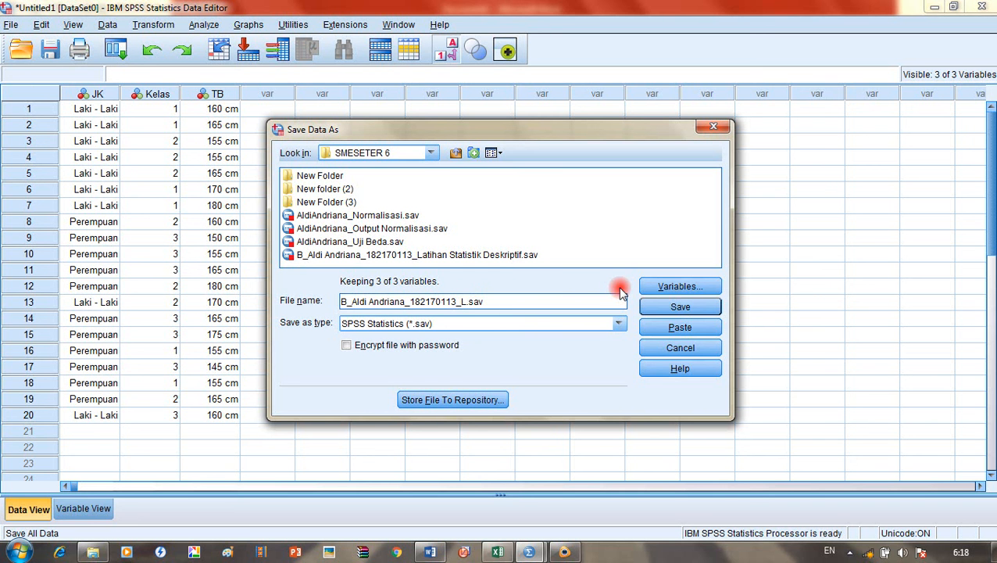
key(BackSpace)
text(Prak Statistika)
key(Left)
key(Left)
key(Left)
key(Left)
key(Left)
key(Left)
key(Left)
key(Left)
key(Left)
key(Left)
key(Left)
key(Left)
key(Left)
key(Left)
key(Left)
key(Left)
key(Left)
key(Left)
key(Left)
key(Left)
text(UTS)
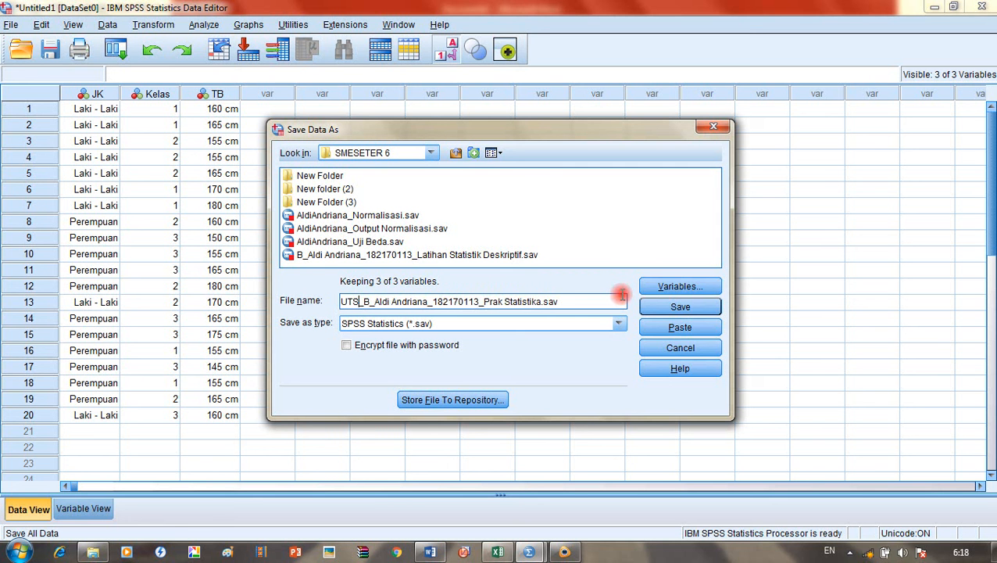
Step: Insert 'Frekeunsi,deskripsi,explore_' before 'Prak Statistika' and save, which fails with an error
click(574, 300)
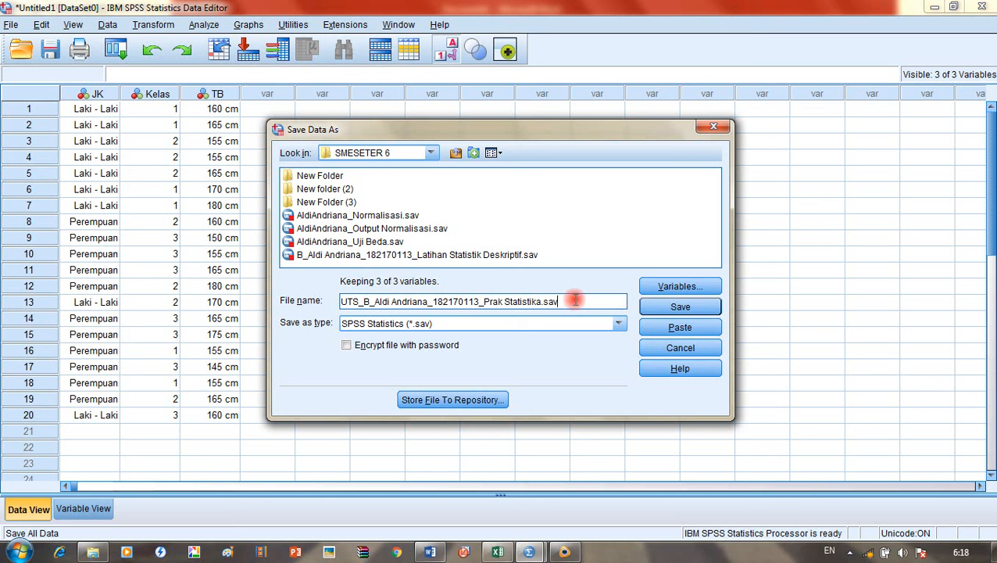
key(Left)
key(Left)
key(Left)
key(Left)
key(Left)
key(Left)
key(Left)
key(Left)
key(Left)
key(Left)
key(Left)
key(Left)
text(_)
key(BackSpace)
text(Frekeunsi)
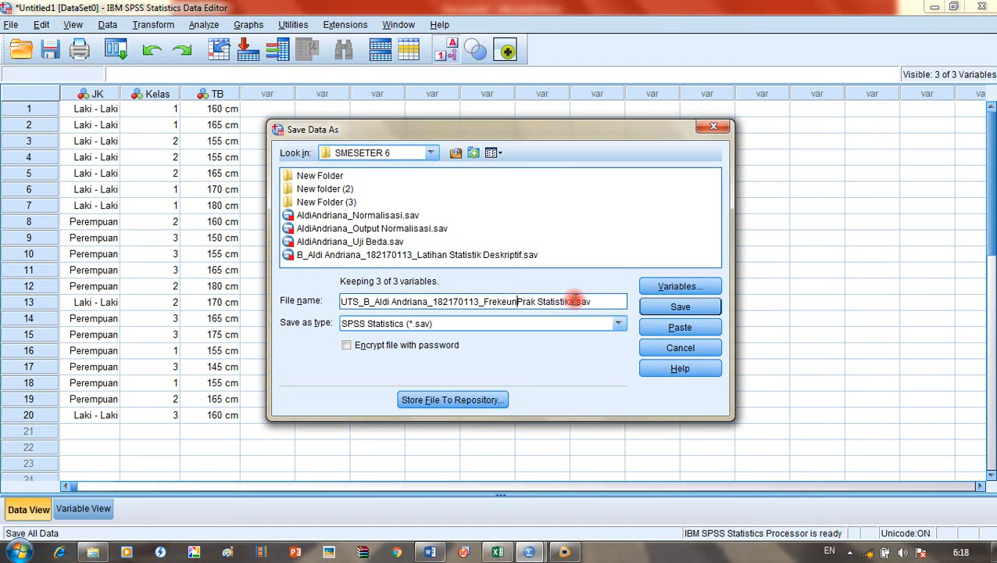
text( d)
key(BackSpace)
text(desk)
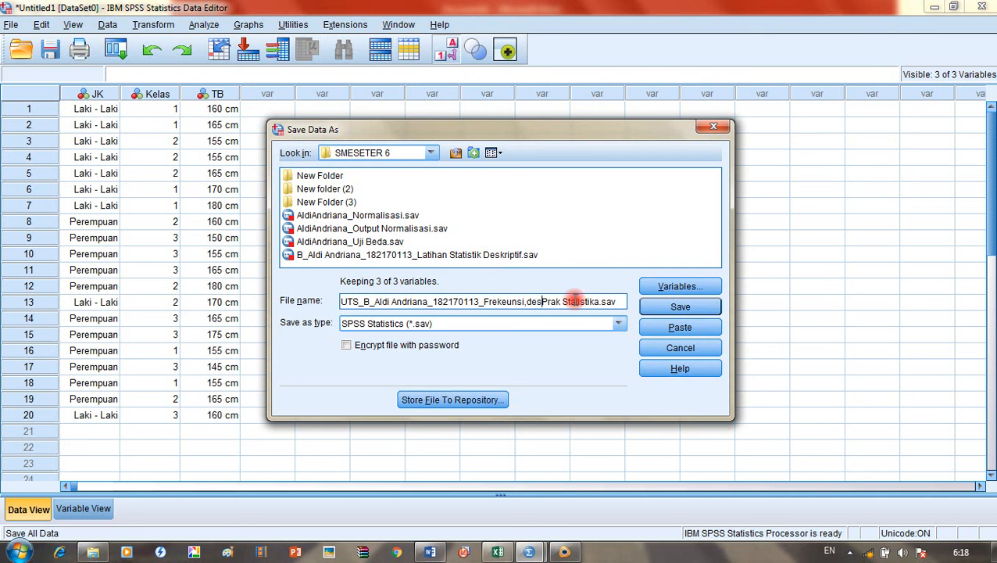
text(ripsi)
text(,ek)
text(plore)
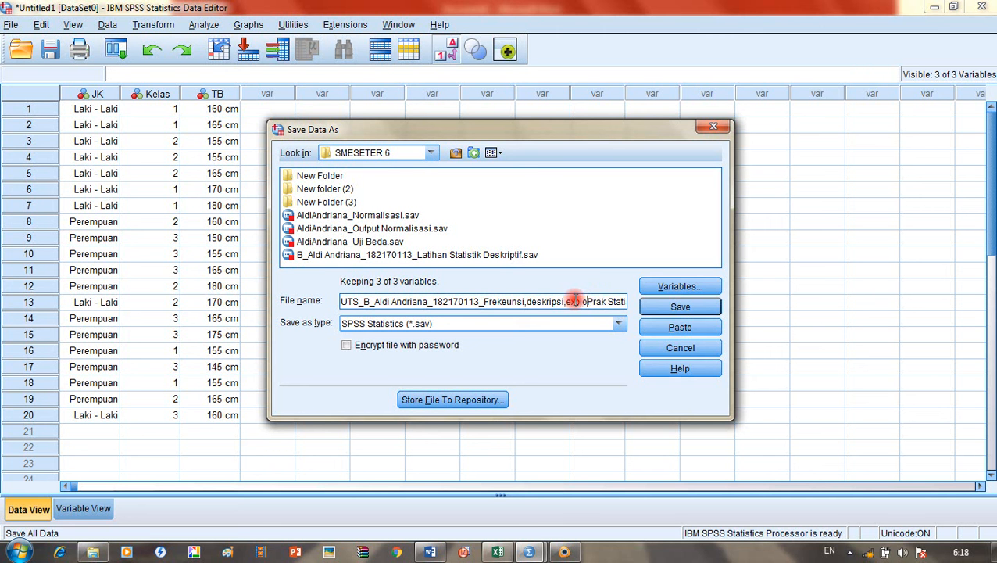
text(_)
click(674, 308)
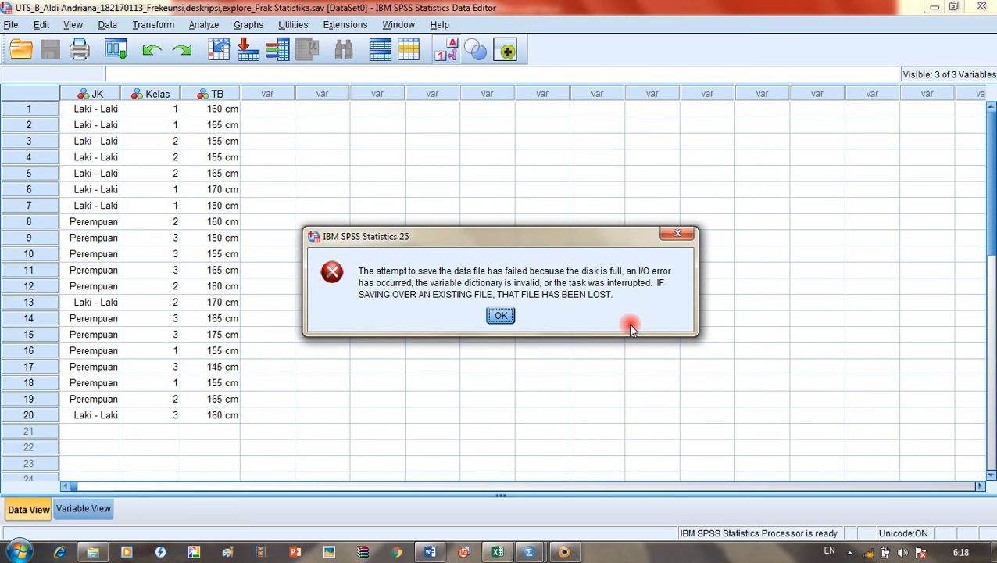
Step: Dismiss the save-failed error and save all data again via File > Save All Data
click(500, 315)
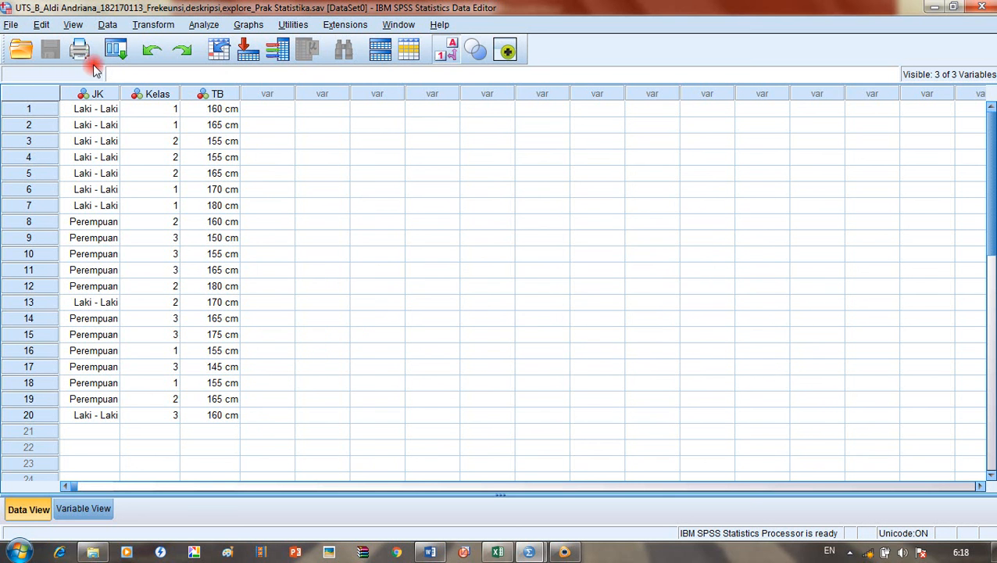
click(11, 24)
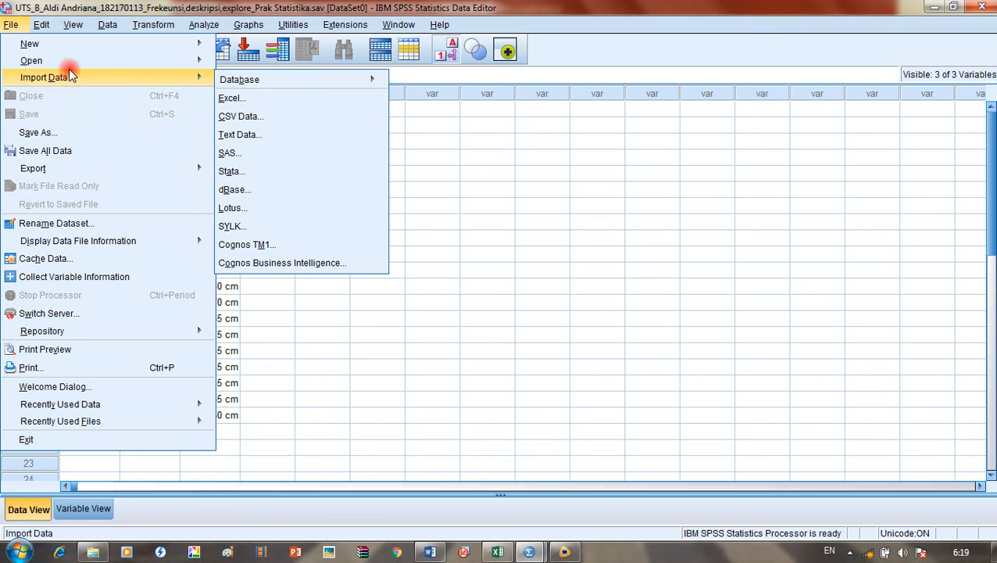
click(64, 149)
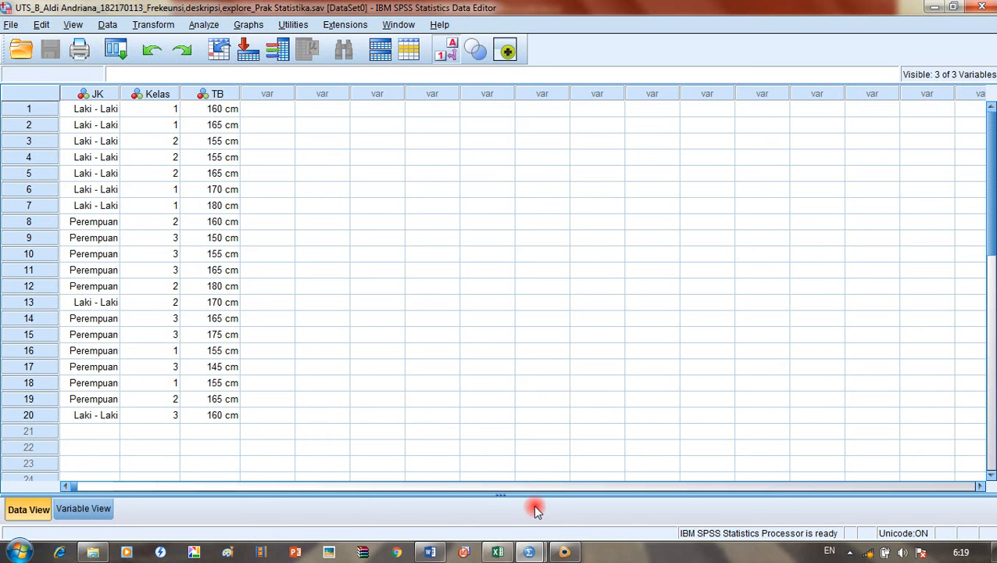
mouse_move(528, 553)
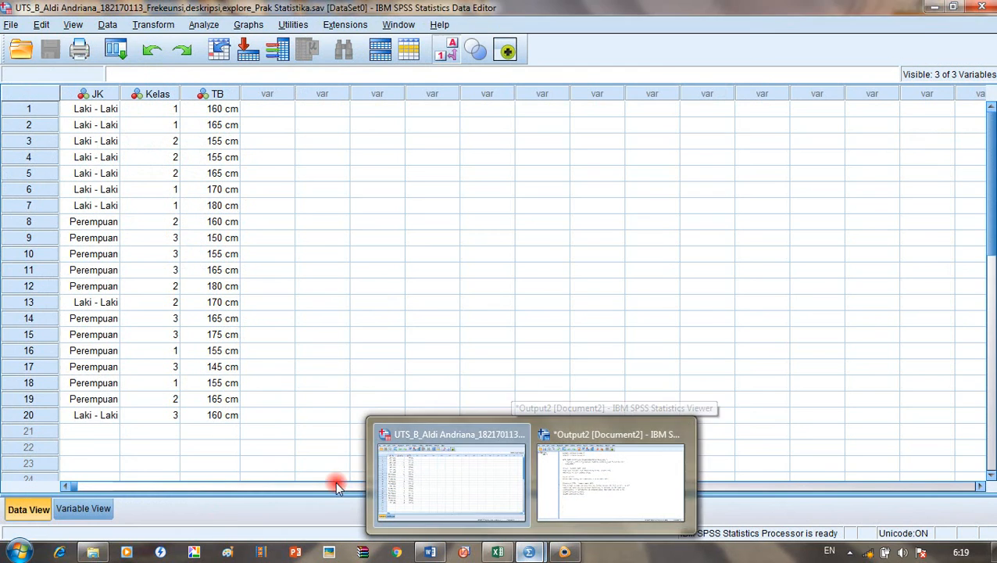
click(94, 552)
click(66, 248)
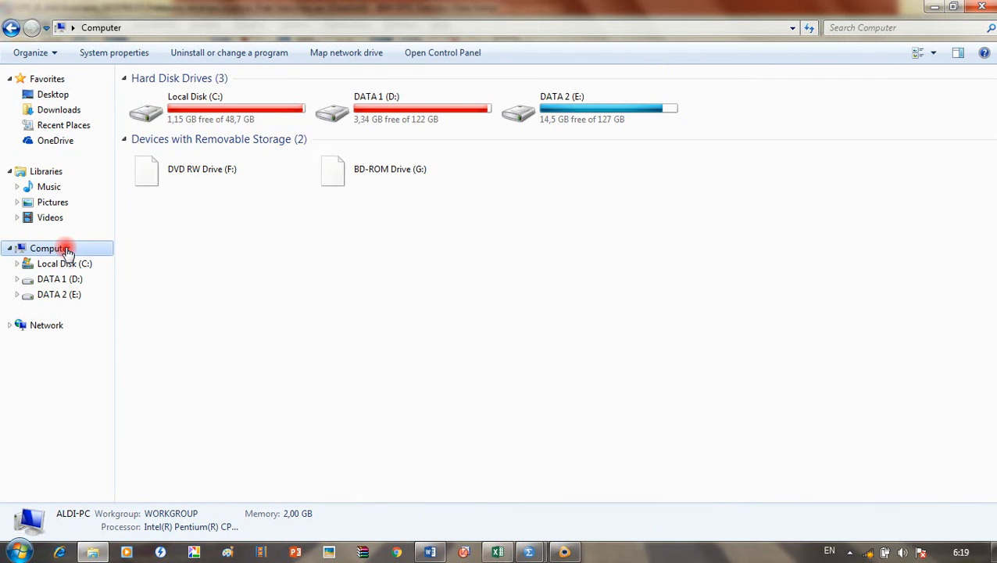
click(429, 552)
mouse_move(522, 540)
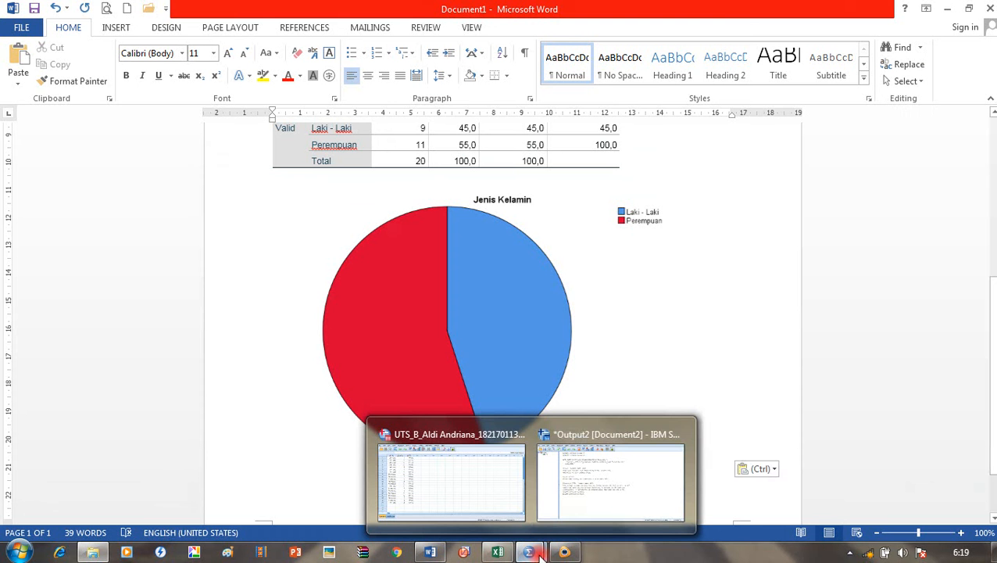
click(583, 507)
click(492, 507)
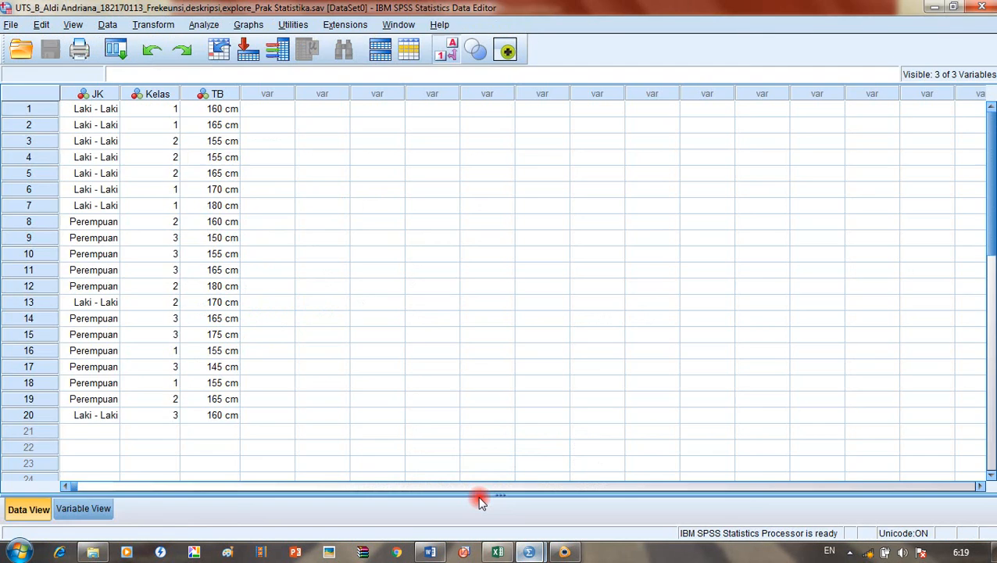
Step: Save all open data once more, then select an empty cell in row 8
click(11, 24)
click(60, 150)
click(370, 222)
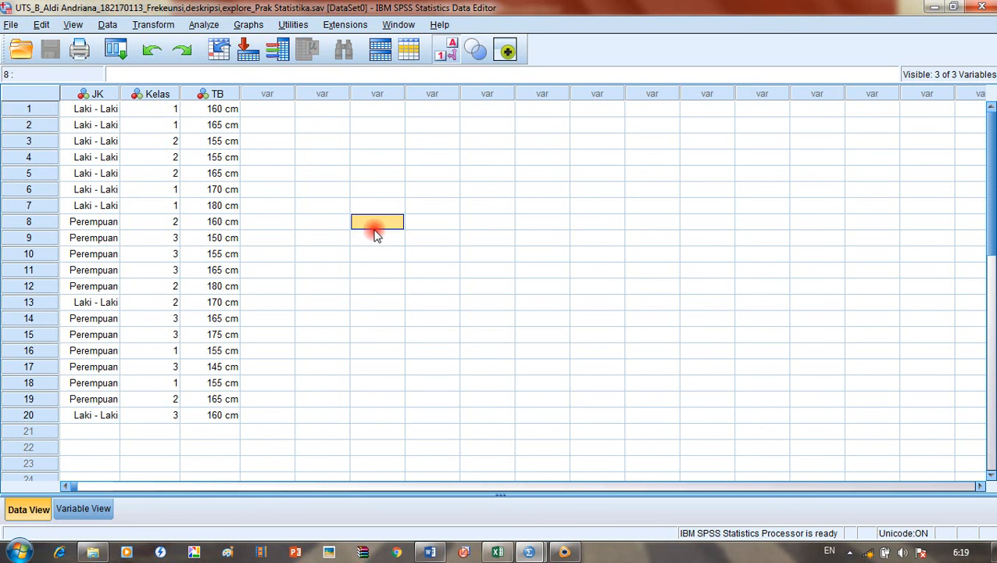
Step: Open Save As in SMESETER 6 and position the caret in the explore part of the UTS file name
click(11, 24)
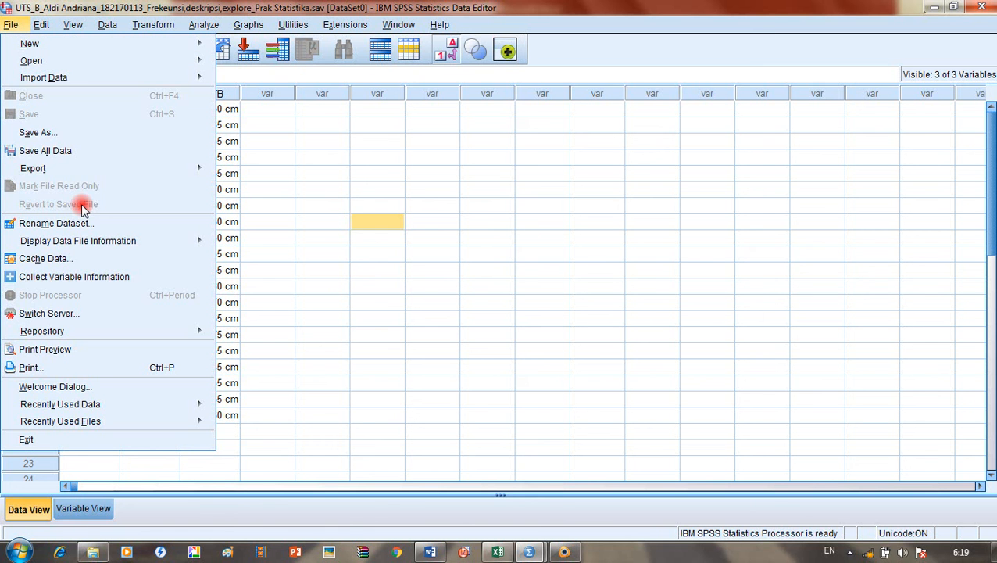
click(84, 128)
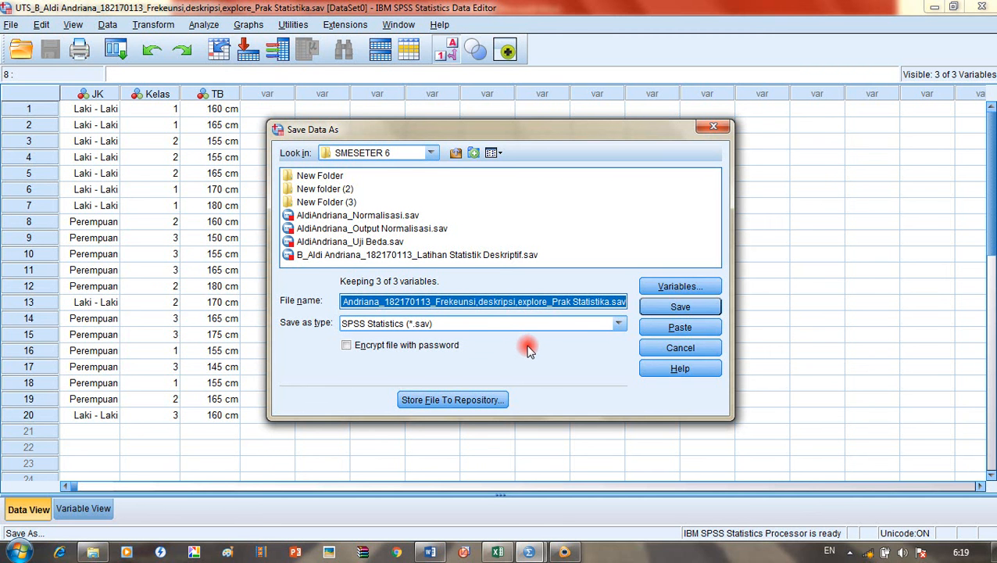
click(472, 302)
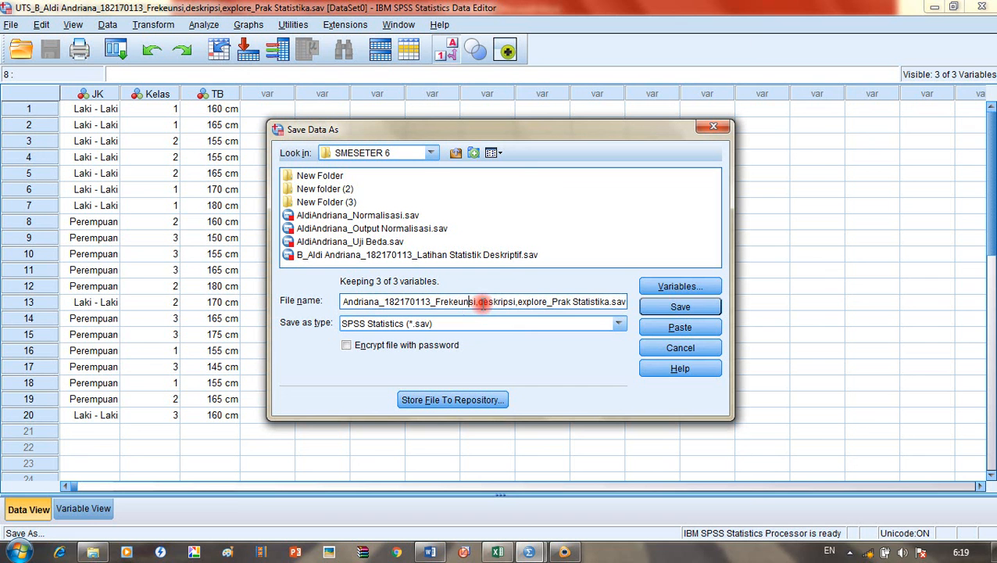
key(Left)
key(Left)
key(Left)
key(Left)
key(Left)
key(Left)
key(Left)
key(Left)
key(Left)
key(Left)
key(Left)
key(Left)
key(Left)
key(Left)
key(Left)
key(Left)
key(Left)
key(Left)
key(Left)
key(Left)
key(Right)
key(Right)
key(Right)
key(Right)
key(Right)
key(Right)
key(Right)
key(Right)
key(Right)
key(Right)
key(Right)
key(Right)
key(Right)
key(Right)
key(Right)
key(Right)
key(Right)
key(Right)
key(Right)
key(Right)
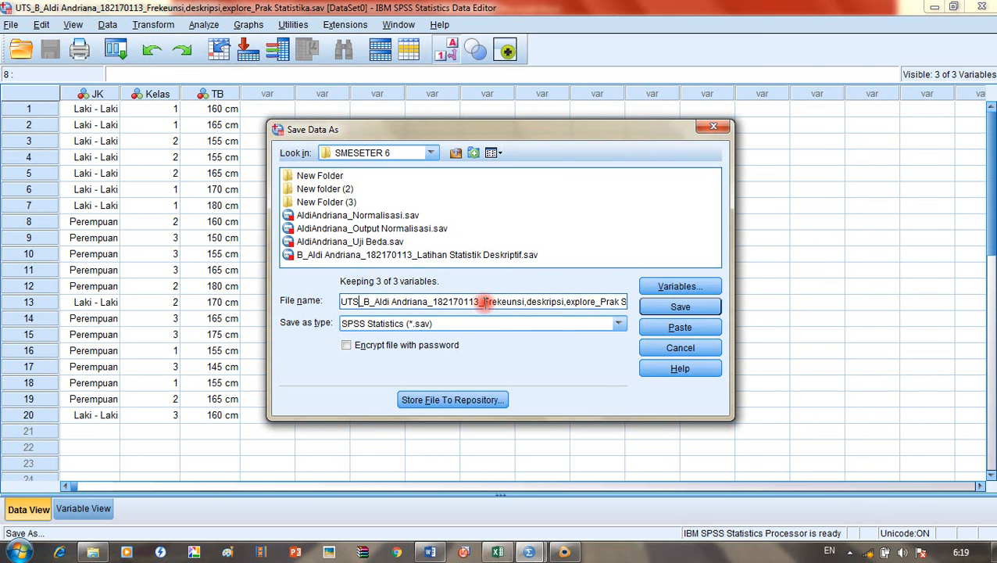
key(Right)
key(Right)
key(Right)
key(Right)
key(Right)
key(Right)
key(Right)
key(Right)
key(Right)
key(Right)
key(Right)
key(Right)
key(Right)
key(Right)
key(Right)
key(Right)
key(Right)
key(Right)
key(Right)
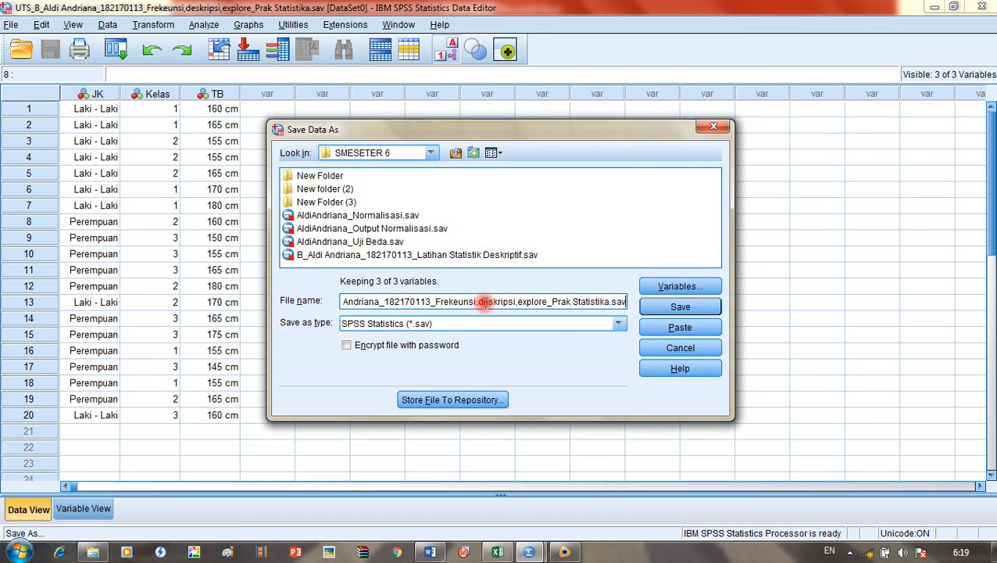
key(Left)
key(Left)
key(Left)
key(Left)
key(Left)
key(Left)
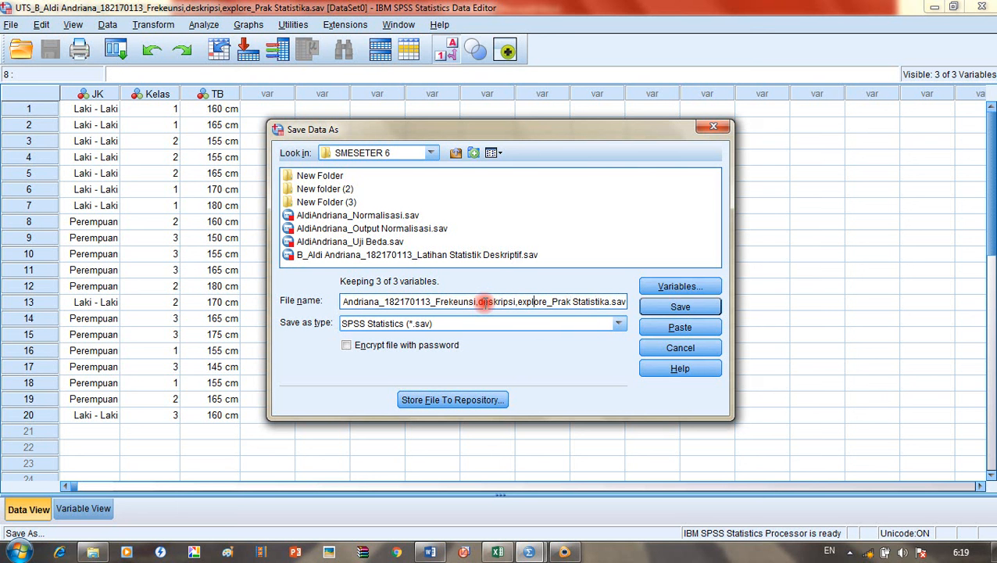
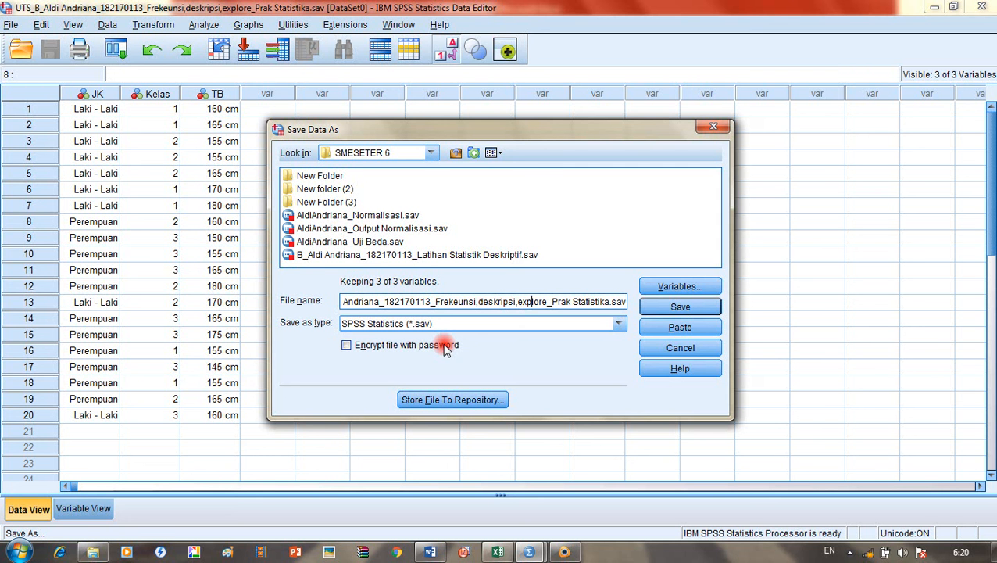
Step: Replace the 'Frekeunsi,deskripsi,explore' wording in the file name with 'Statistika Deskriptif'
key(Right)
key(Right)
key(Right)
key(Right)
key(BackSpace)
key(BackSpace)
key(BackSpace)
key(BackSpace)
key(BackSpace)
key(BackSpace)
key(BackSpace)
key(BackSpace)
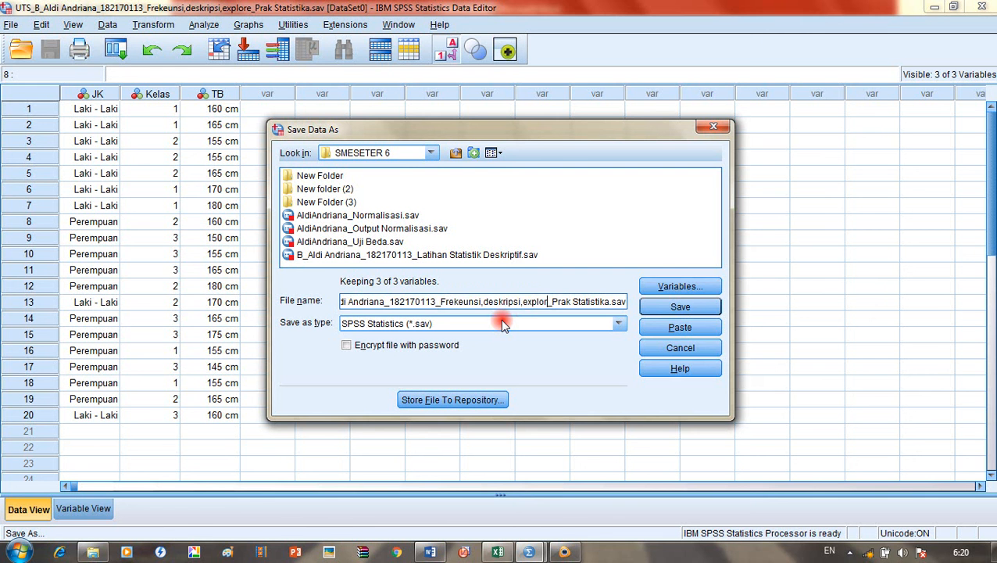
key(BackSpace)
key(BackSpace)
key(BackSpace)
key(BackSpace)
key(BackSpace)
key(BackSpace)
key(BackSpace)
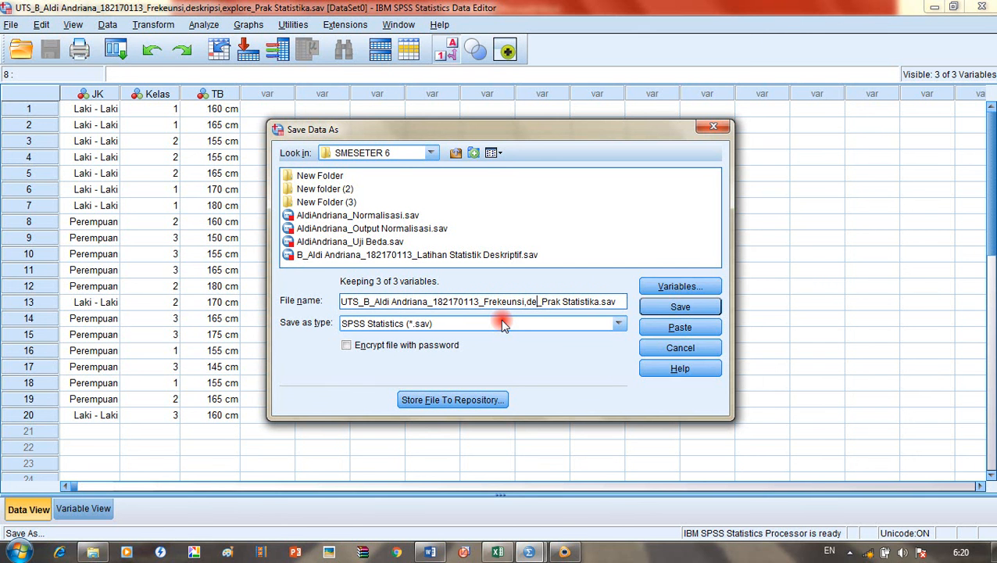
key(BackSpace)
key(BackSpace)
key(BackSpace)
key(BackSpace)
key(BackSpace)
key(BackSpace)
key(BackSpace)
key(BackSpace)
key(BackSpace)
key(BackSpace)
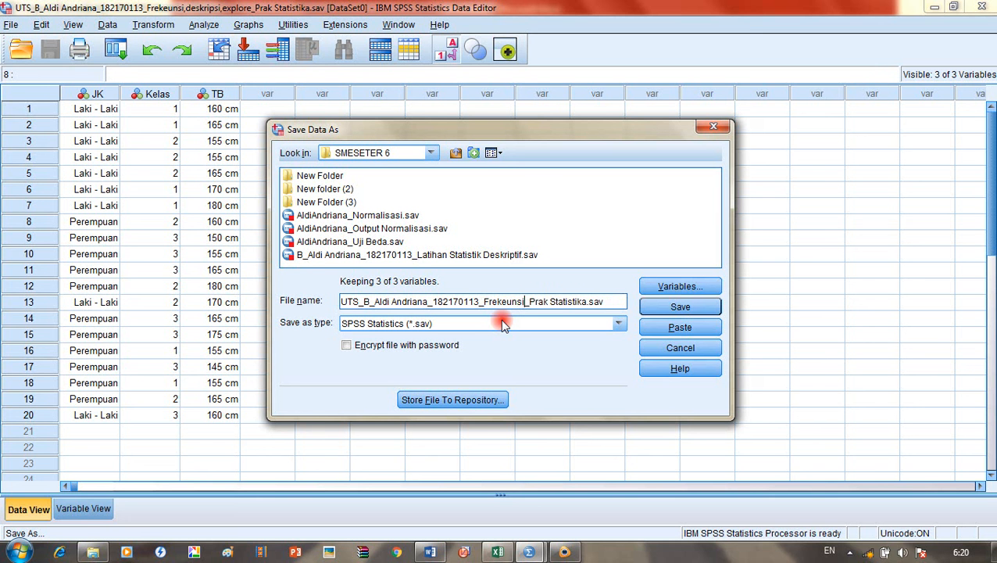
key(BackSpace)
key(BackSpace)
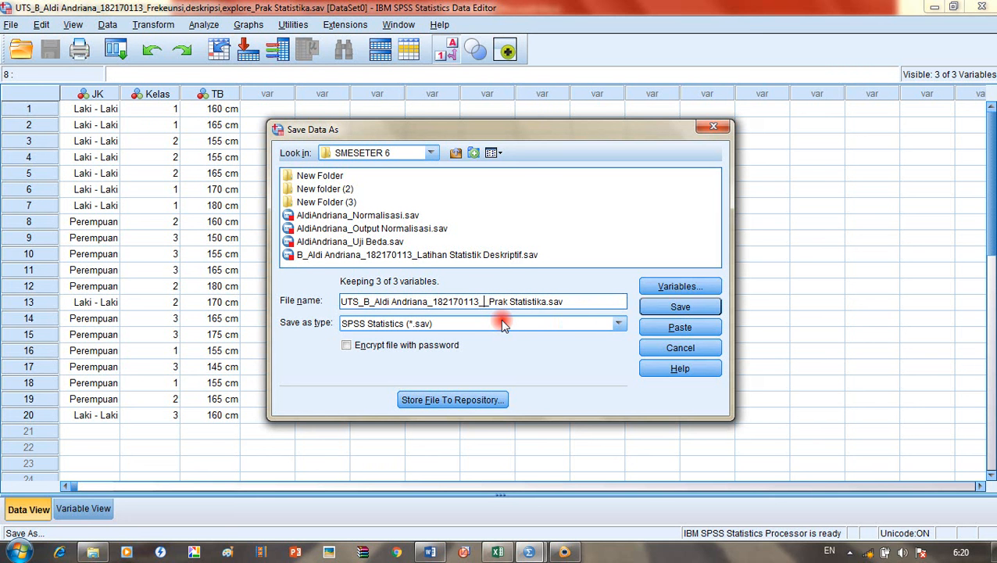
text(Statistika Deskrip)
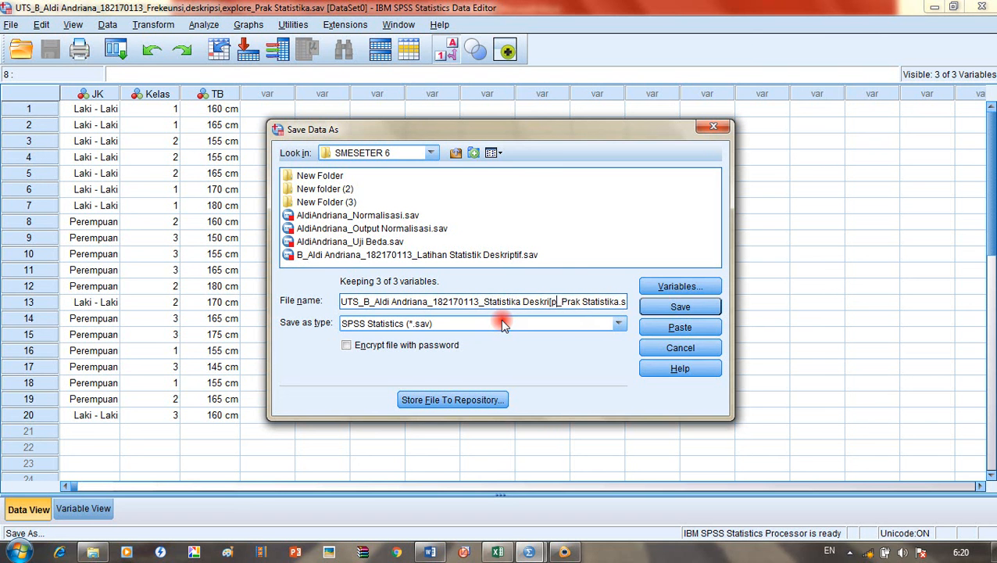
key(BackSpace)
key(BackSpace)
text(o)
key(BackSpace)
text(ptif)
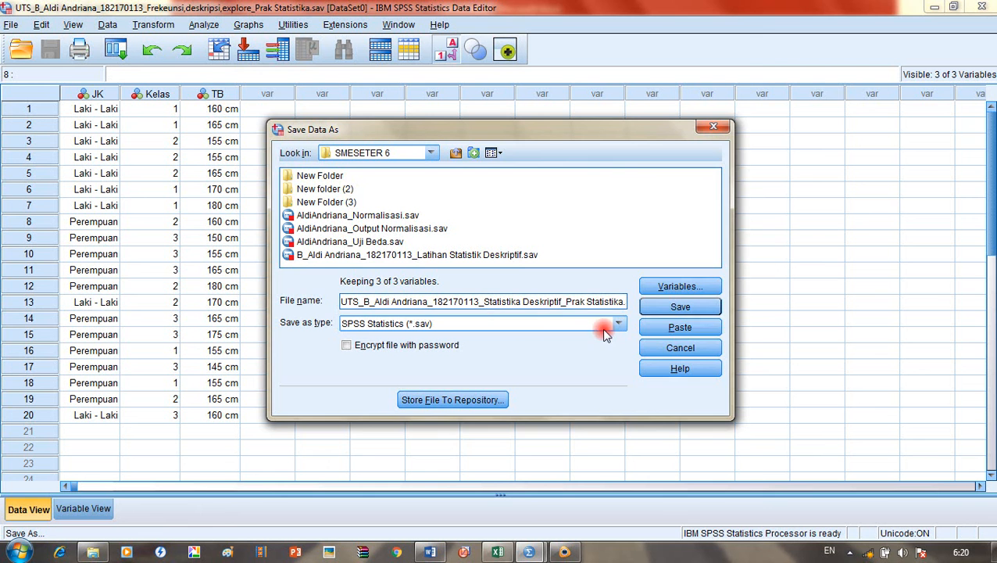
Step: Try saving under the new name, dismiss the disk-full error, and reopen Save As
click(675, 311)
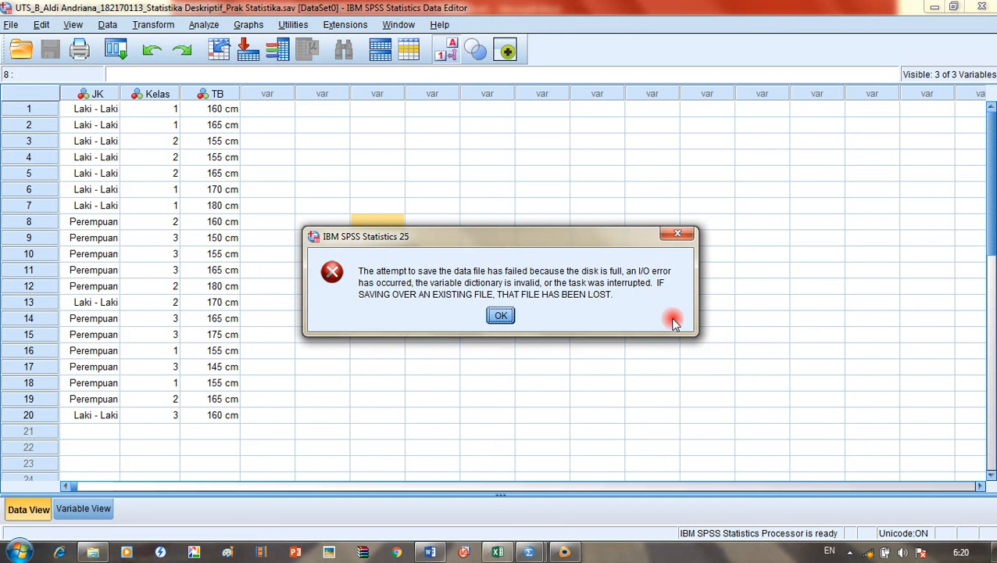
click(507, 320)
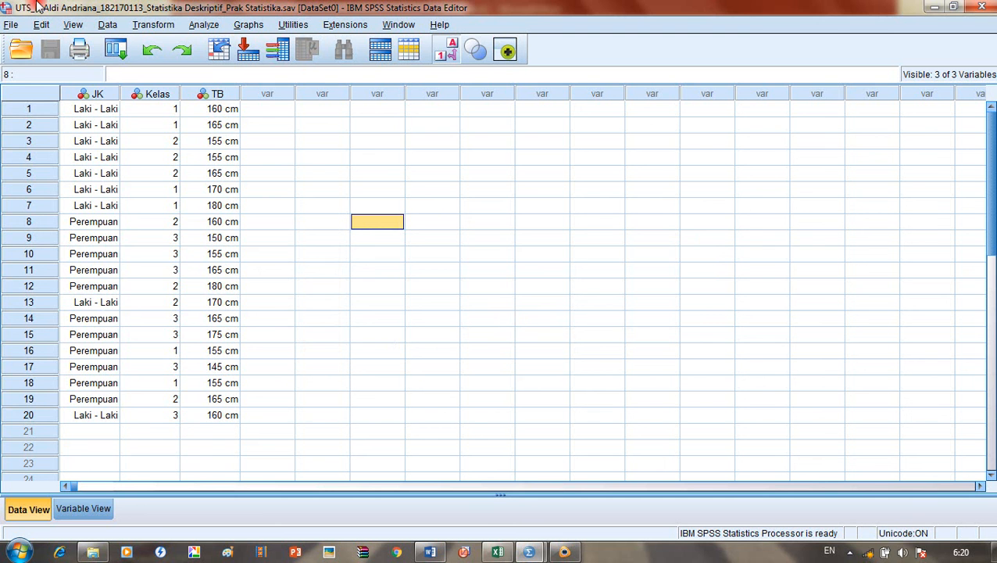
click(13, 24)
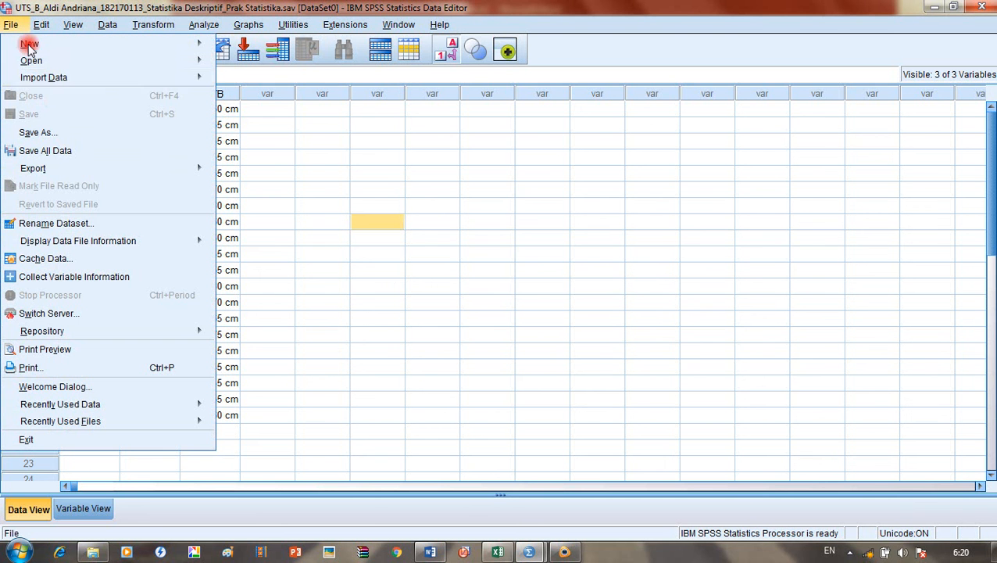
click(66, 139)
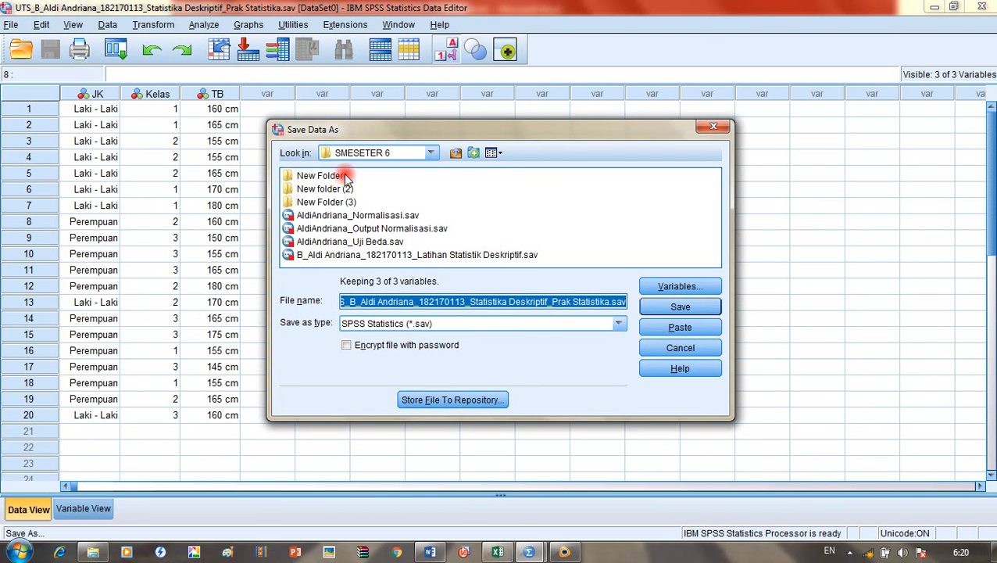
Step: Browse the save location to the DATA 2 (E:) drive
click(431, 152)
scroll(375, 203, up, 3)
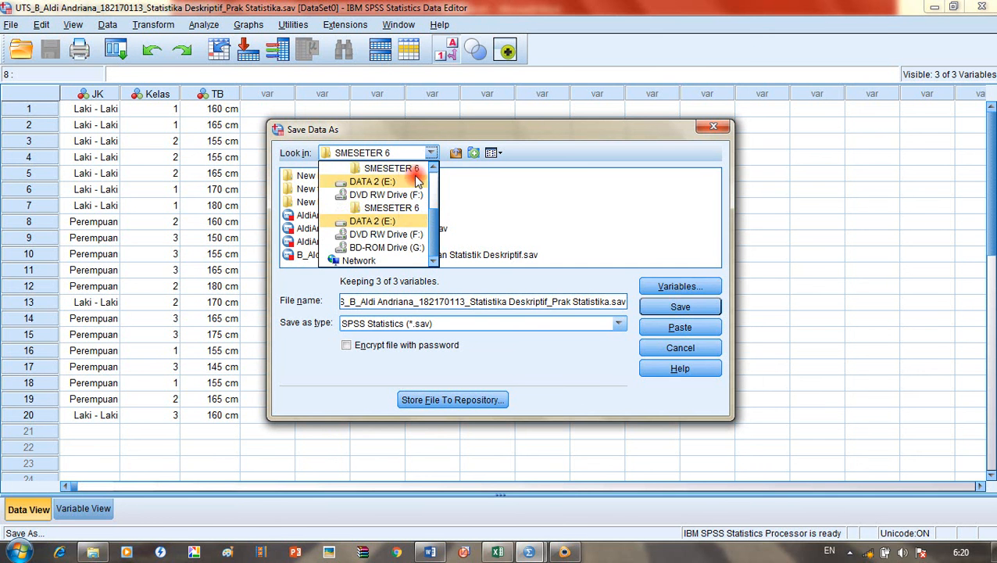
click(408, 214)
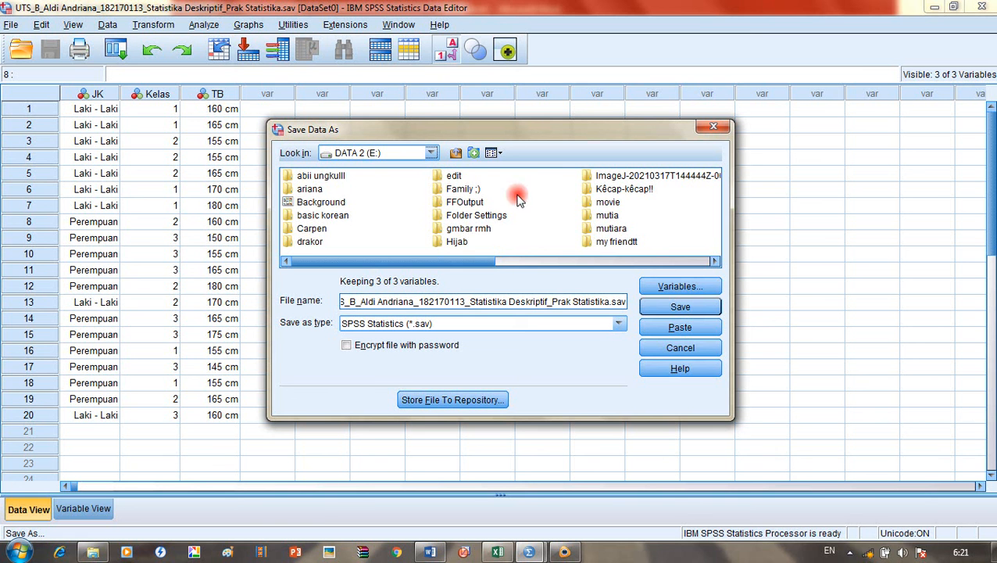
click(715, 261)
click(714, 261)
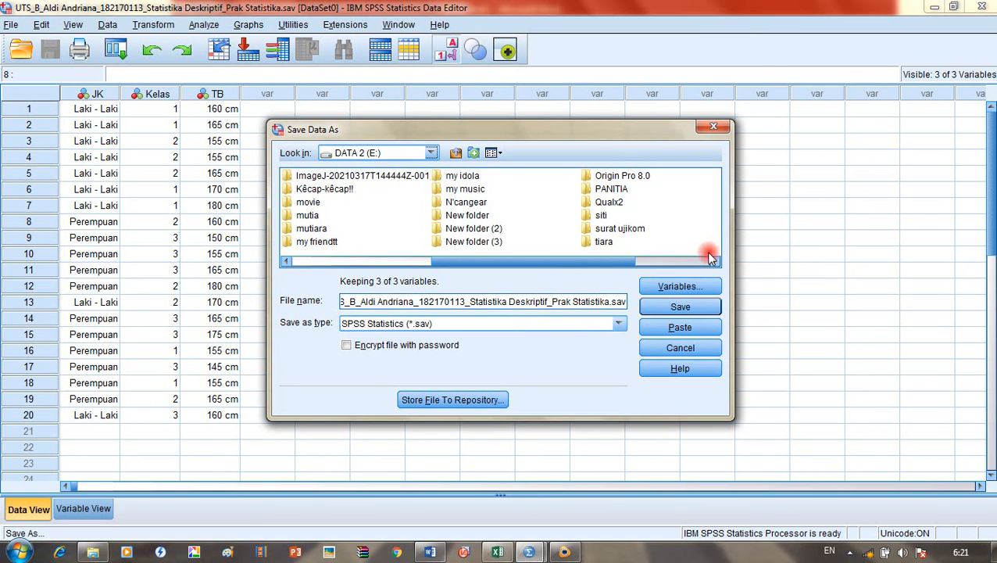
click(456, 152)
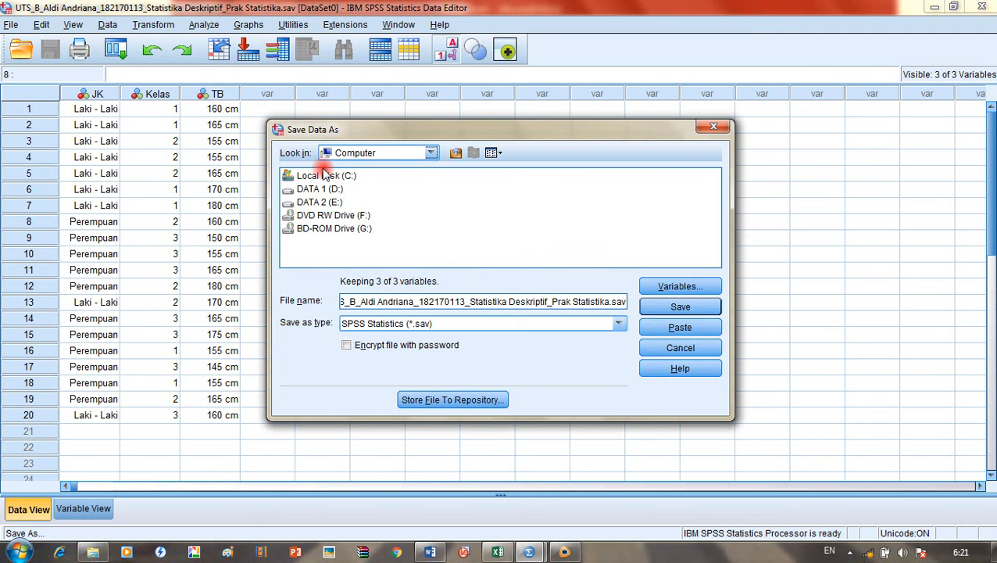
click(431, 152)
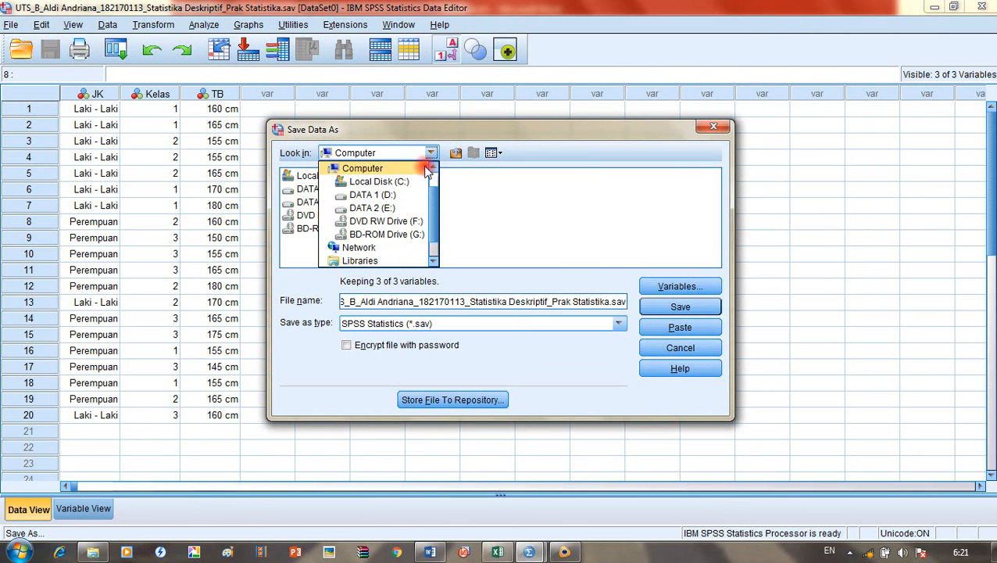
click(393, 208)
Step: Create a new folder named Praktik on DATA 2 (E:) and open it
click(475, 154)
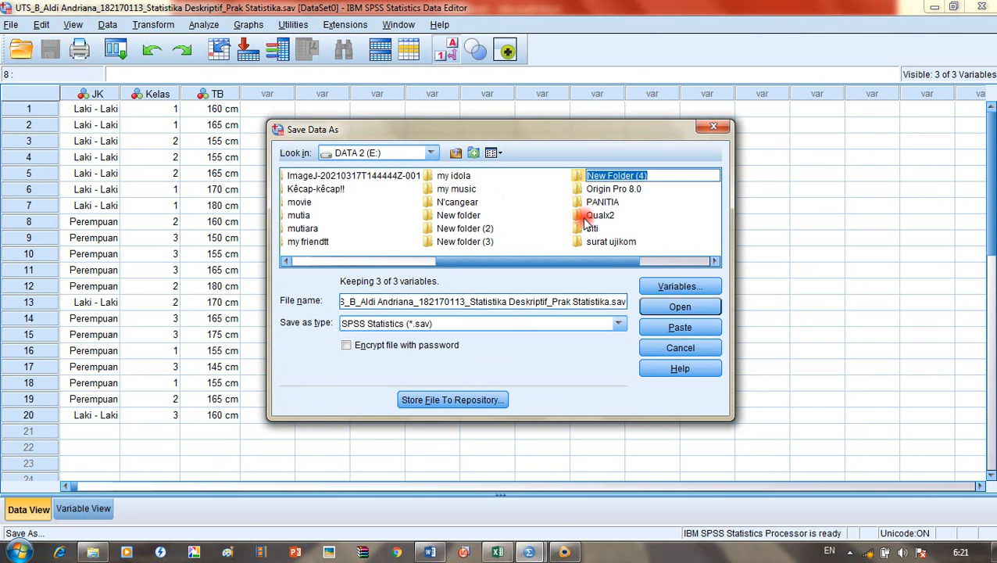
text(P)
key(BackSpace)
key(BackSpace)
key(BackSpace)
text(raktiok)
key(BackSpace)
key(BackSpace)
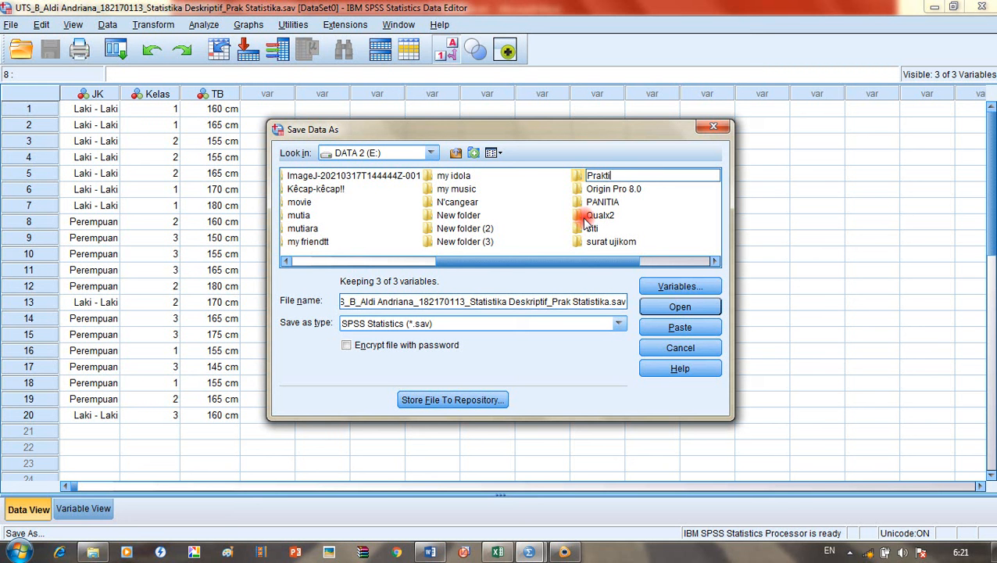
key(Return)
double_click(601, 202)
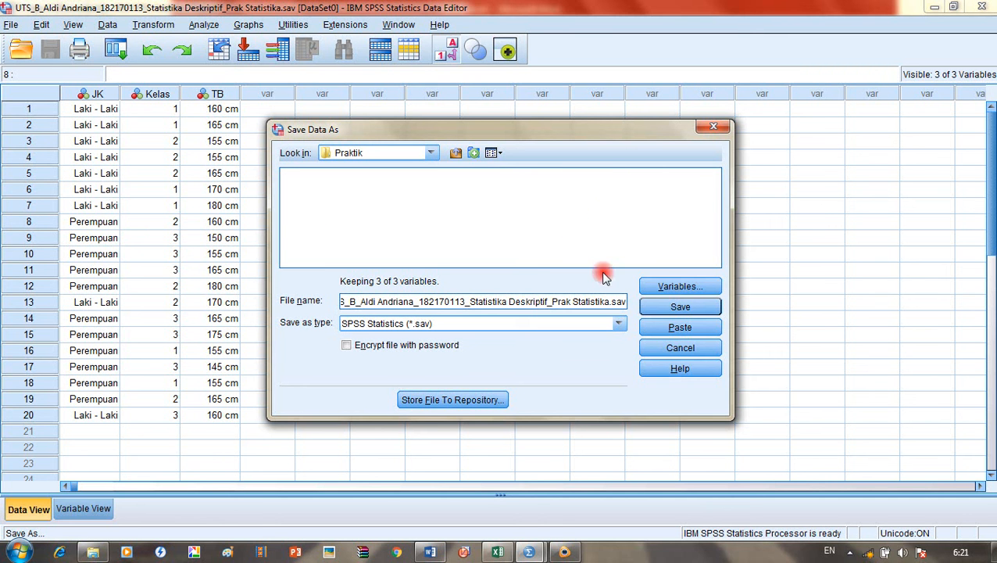
Step: Save the data into Praktik, then bring up Explorer's Computer drive view
click(663, 309)
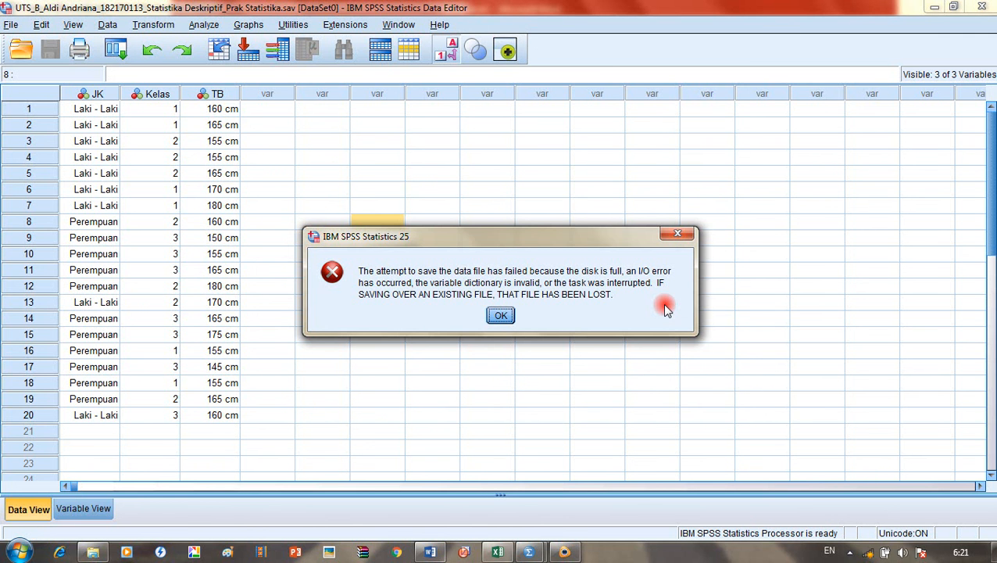
click(92, 551)
right_click(227, 270)
Step: Refresh the drive view showing 14,4 GB free on DATA 2 (E:), then dismiss the SPSS error
click(262, 327)
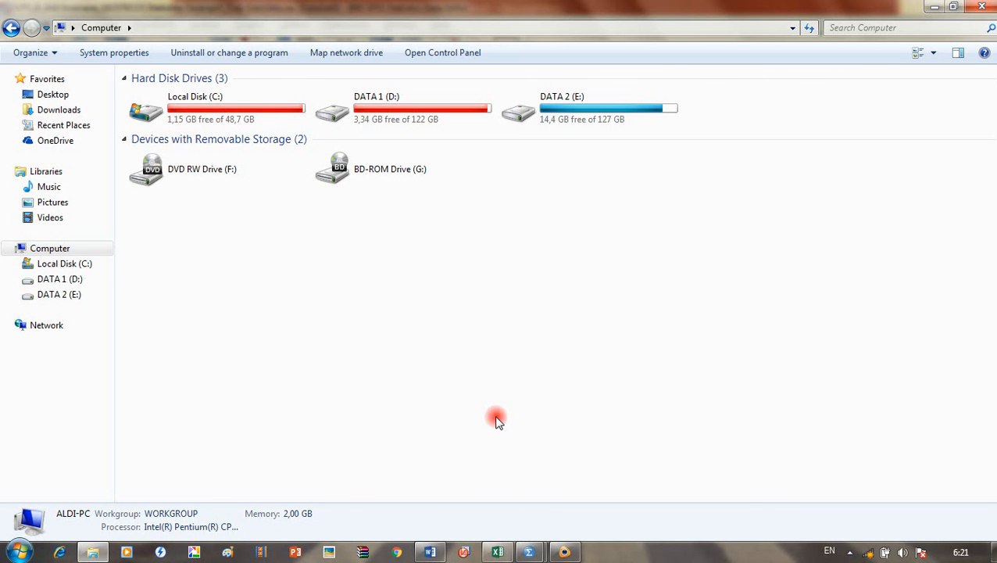
click(544, 553)
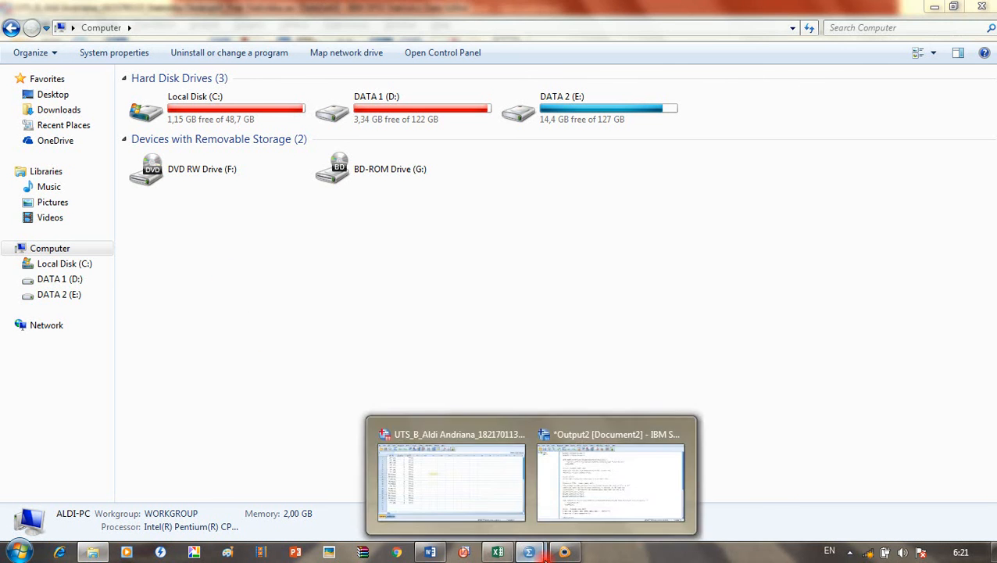
click(573, 500)
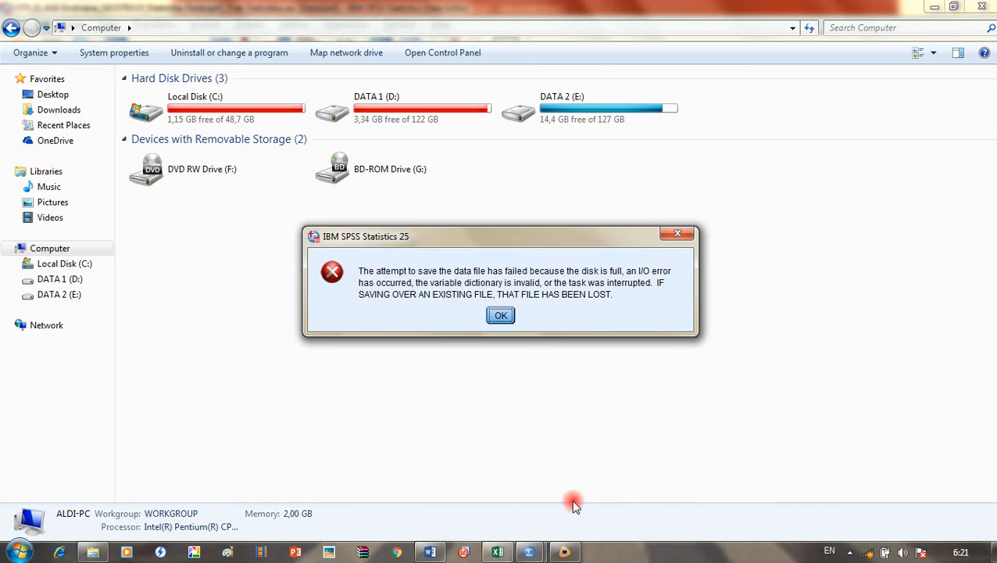
click(501, 315)
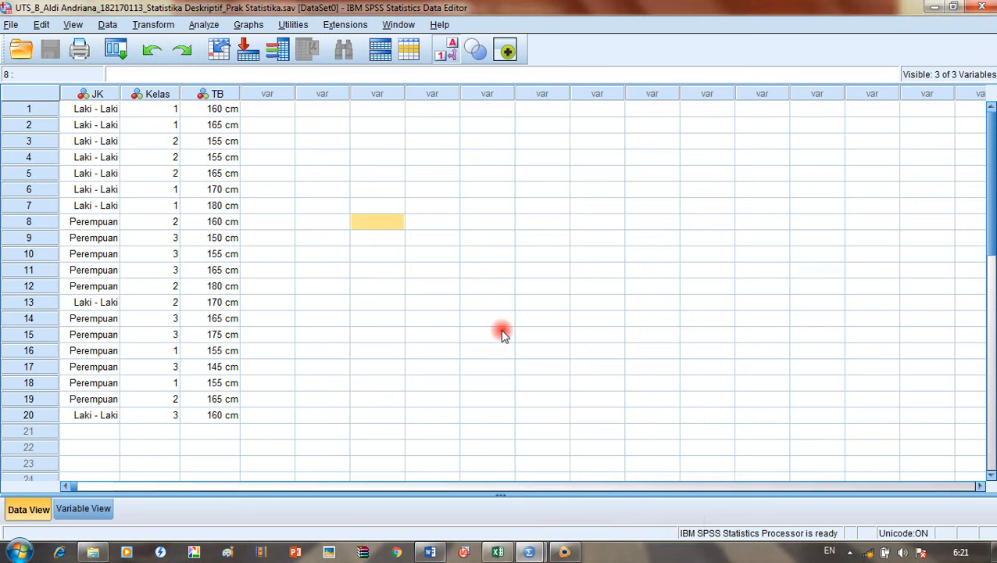
click(529, 552)
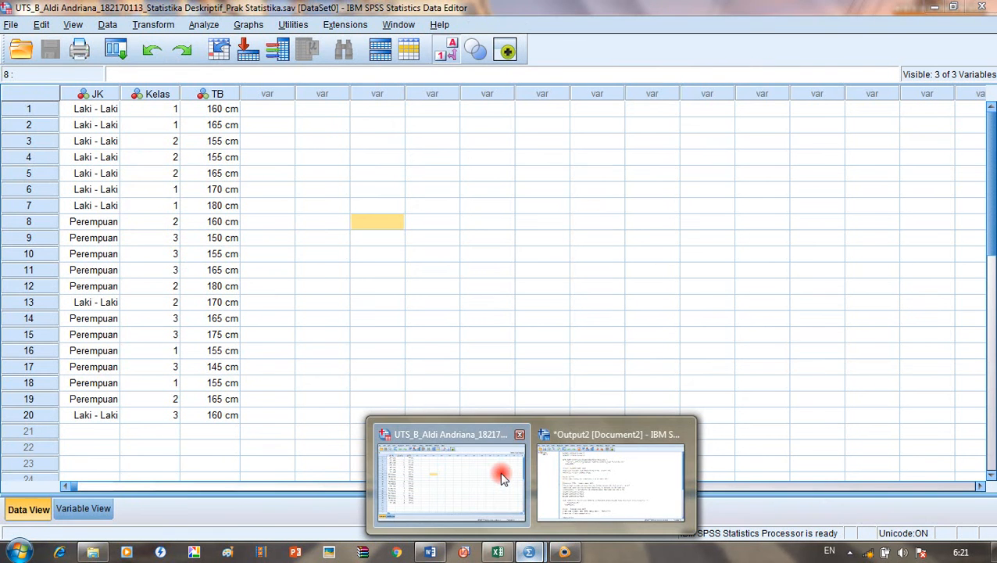
click(501, 475)
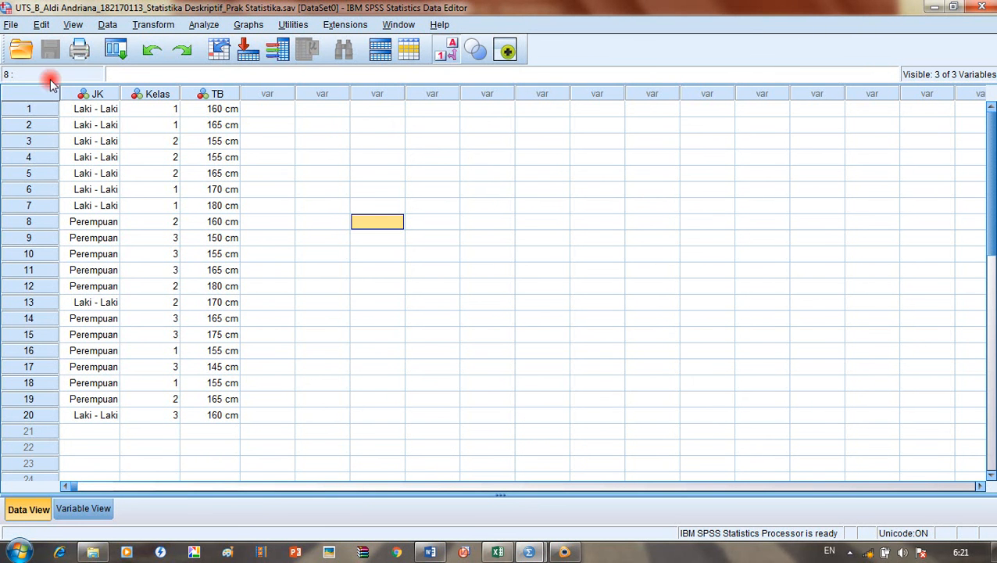
click(260, 190)
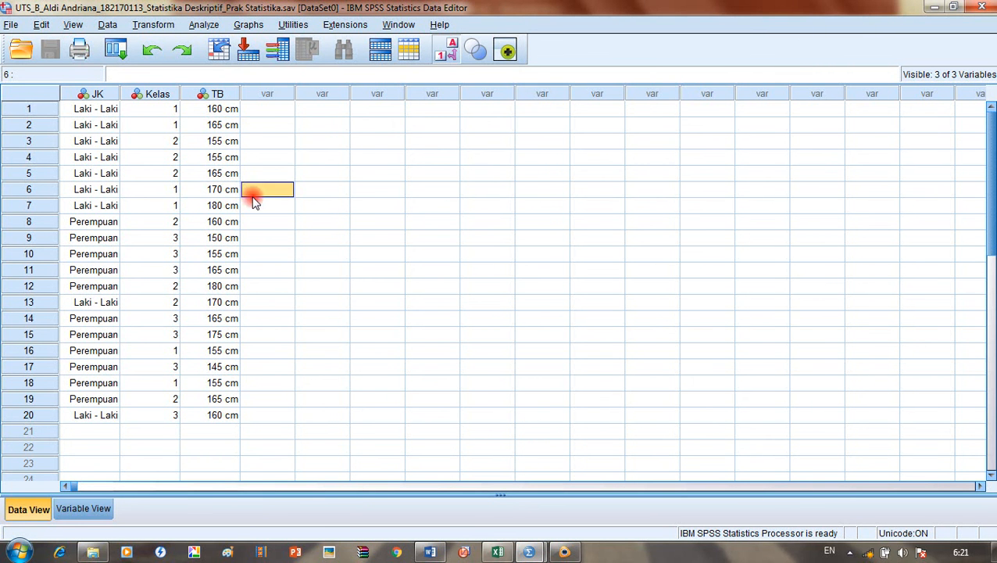
click(209, 189)
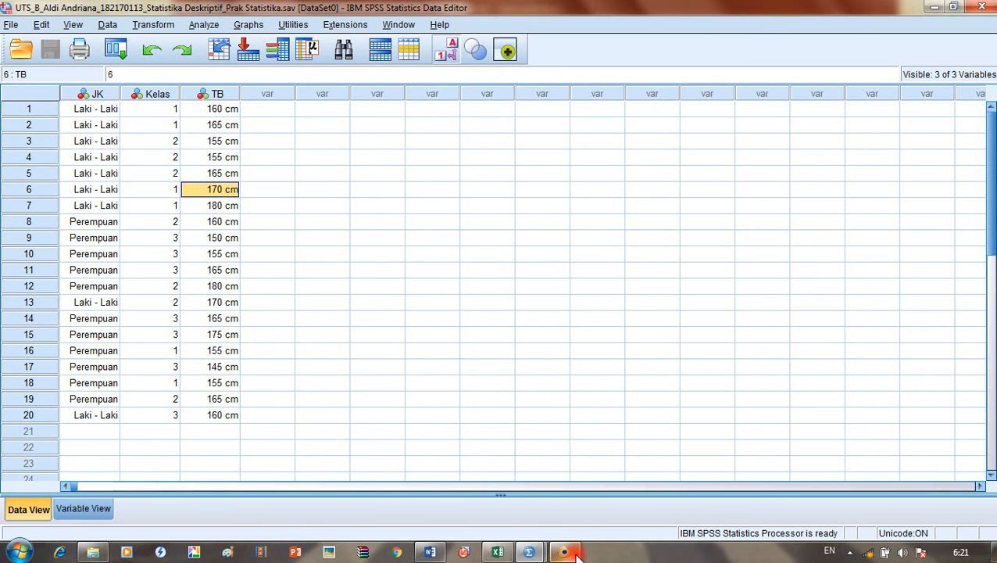
click(7, 26)
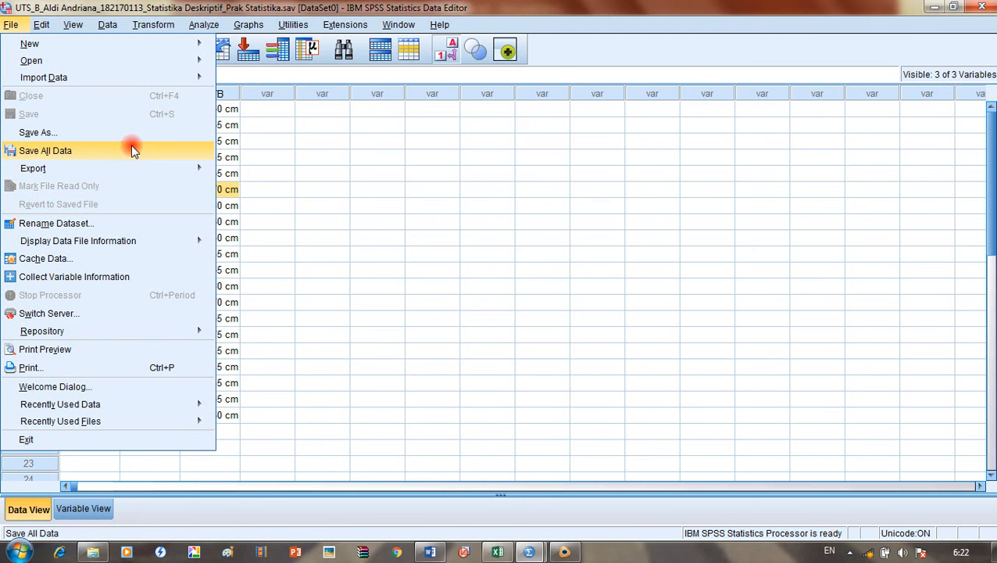
mouse_move(151, 177)
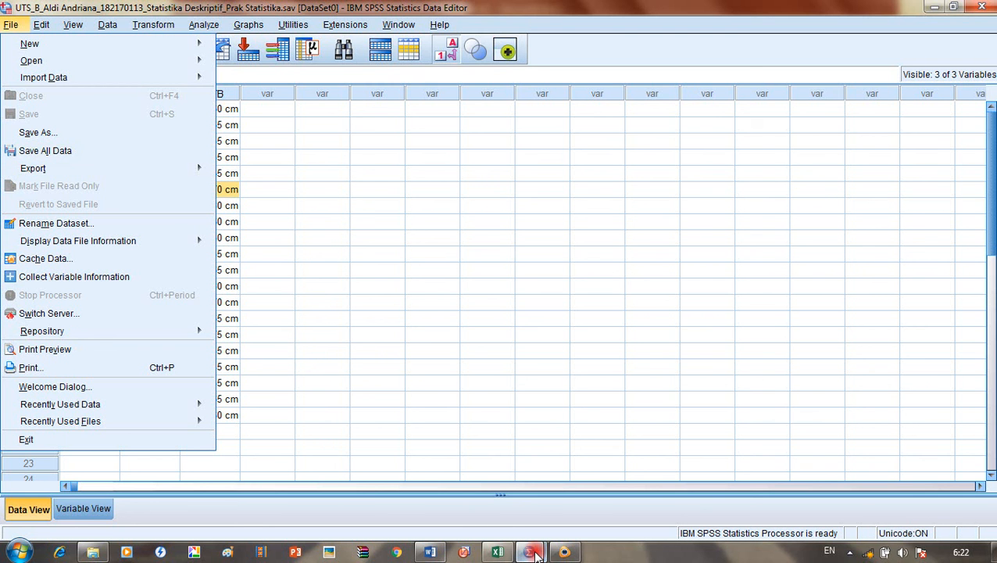
click(564, 552)
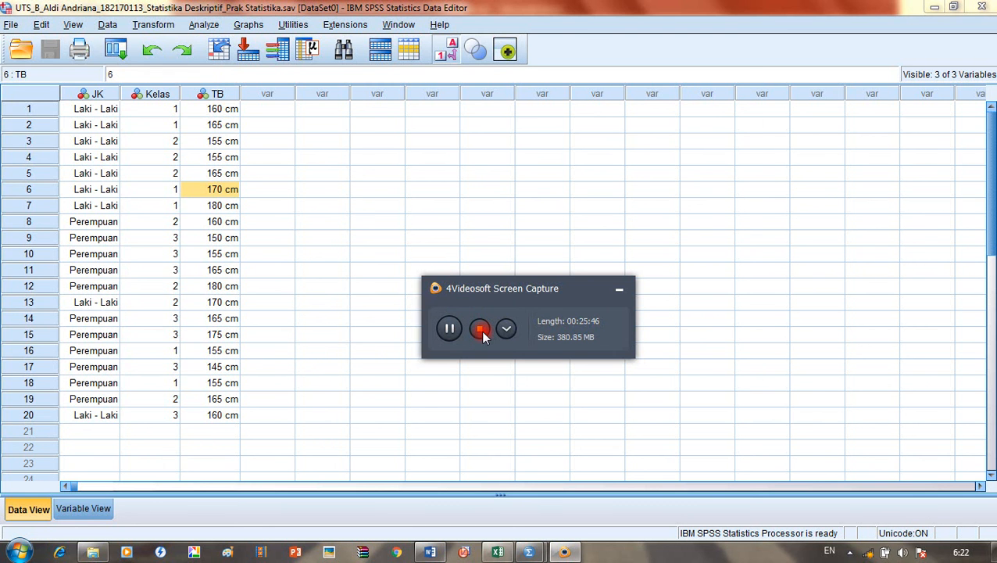